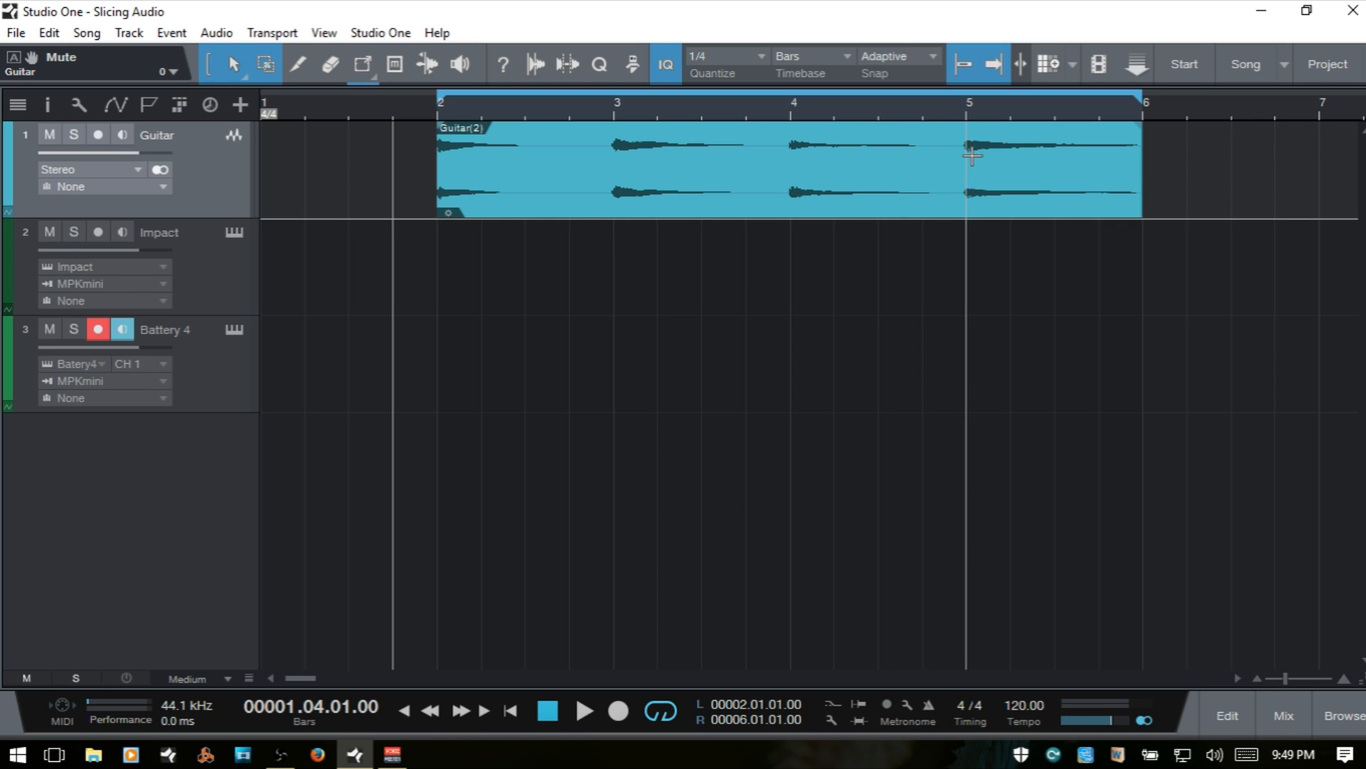
Step: Play the guitar clip through bars 2 to 5 and stop playback
key("space")
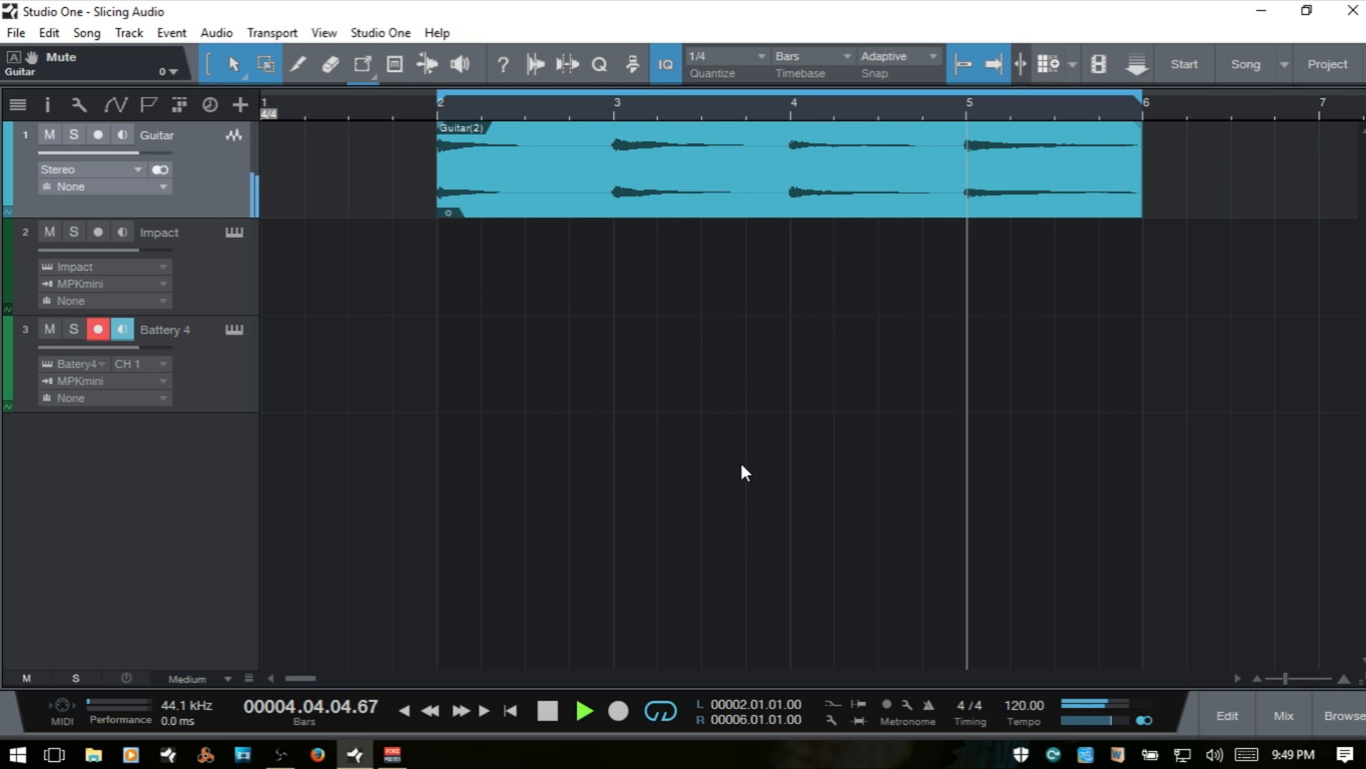
key("space")
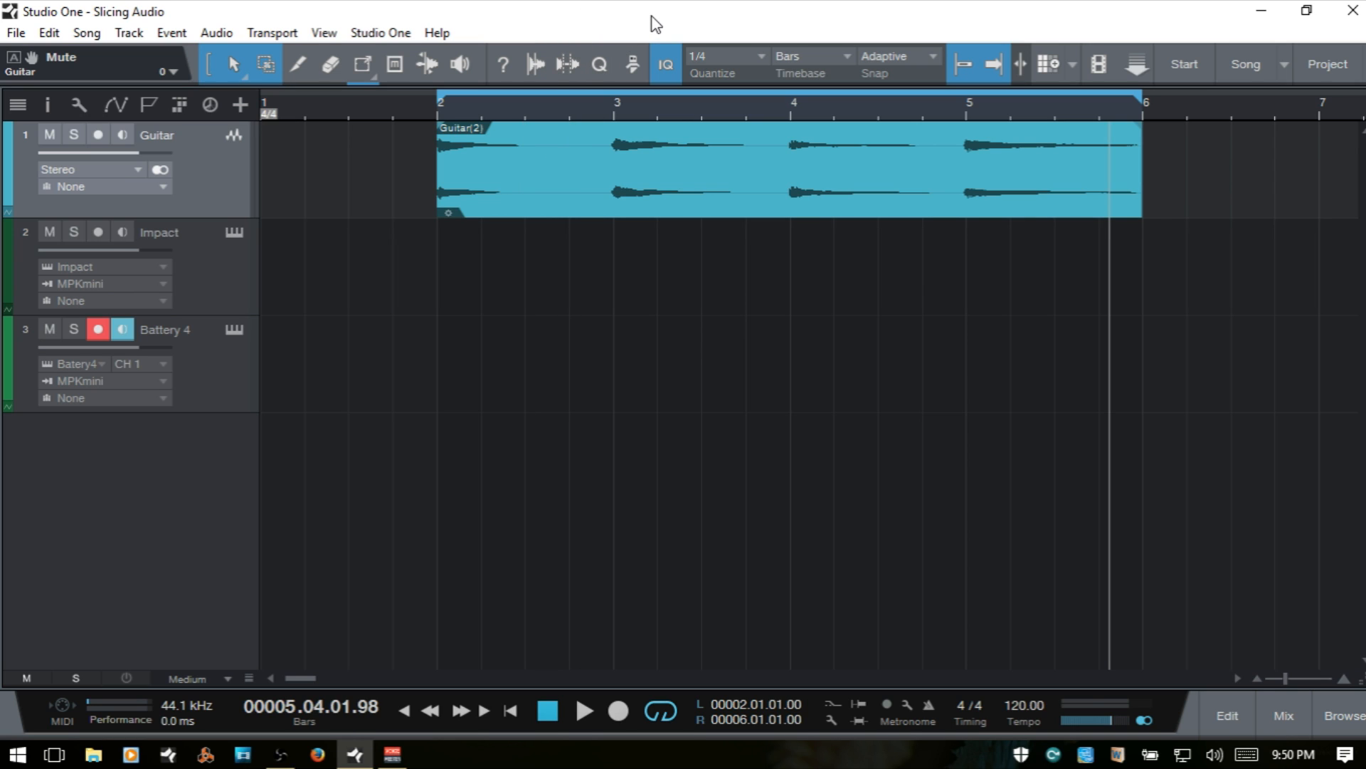
Step: Slice the whole guitar clip at its transients with the Audio Bend Slice action and 10 ms autofades
left_click(537, 64)
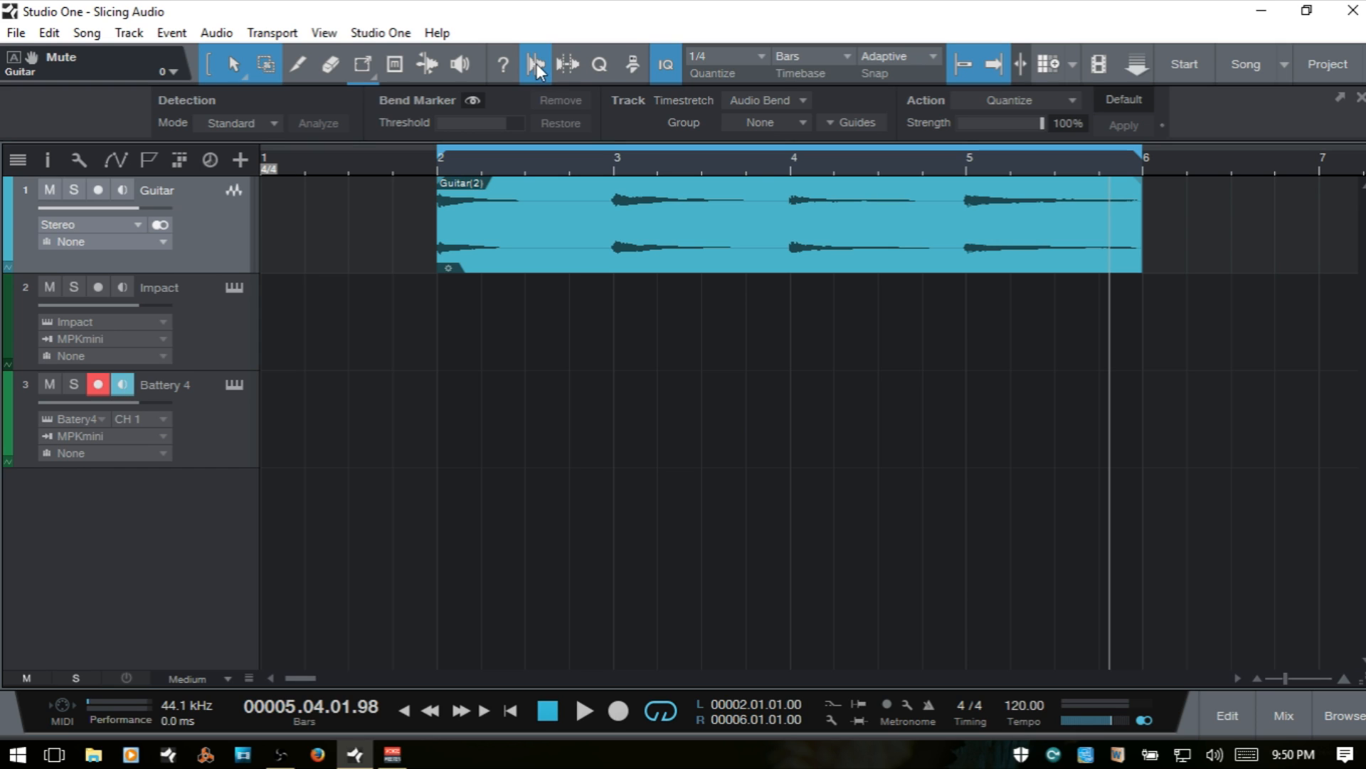
left_click(1070, 106)
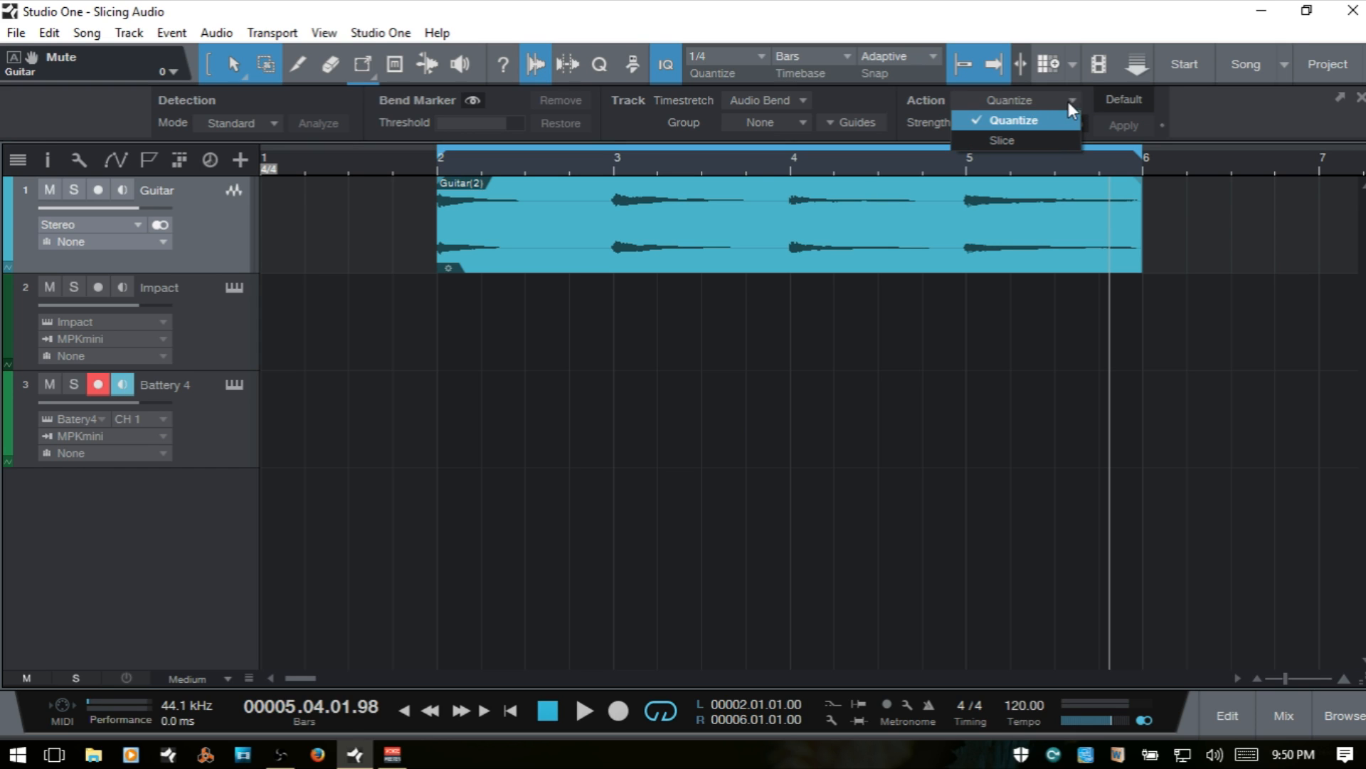
left_click(1030, 134)
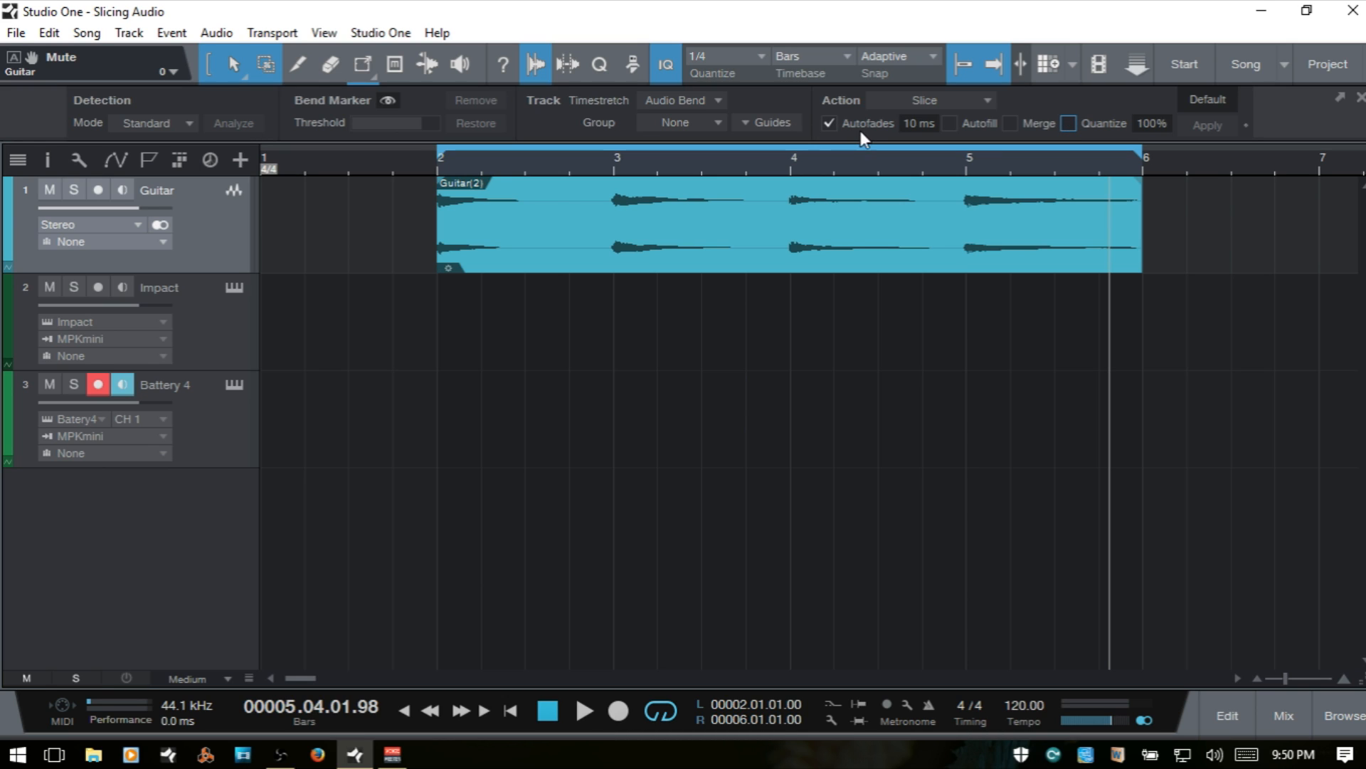
left_click(919, 125)
key("Return")
left_click(808, 247)
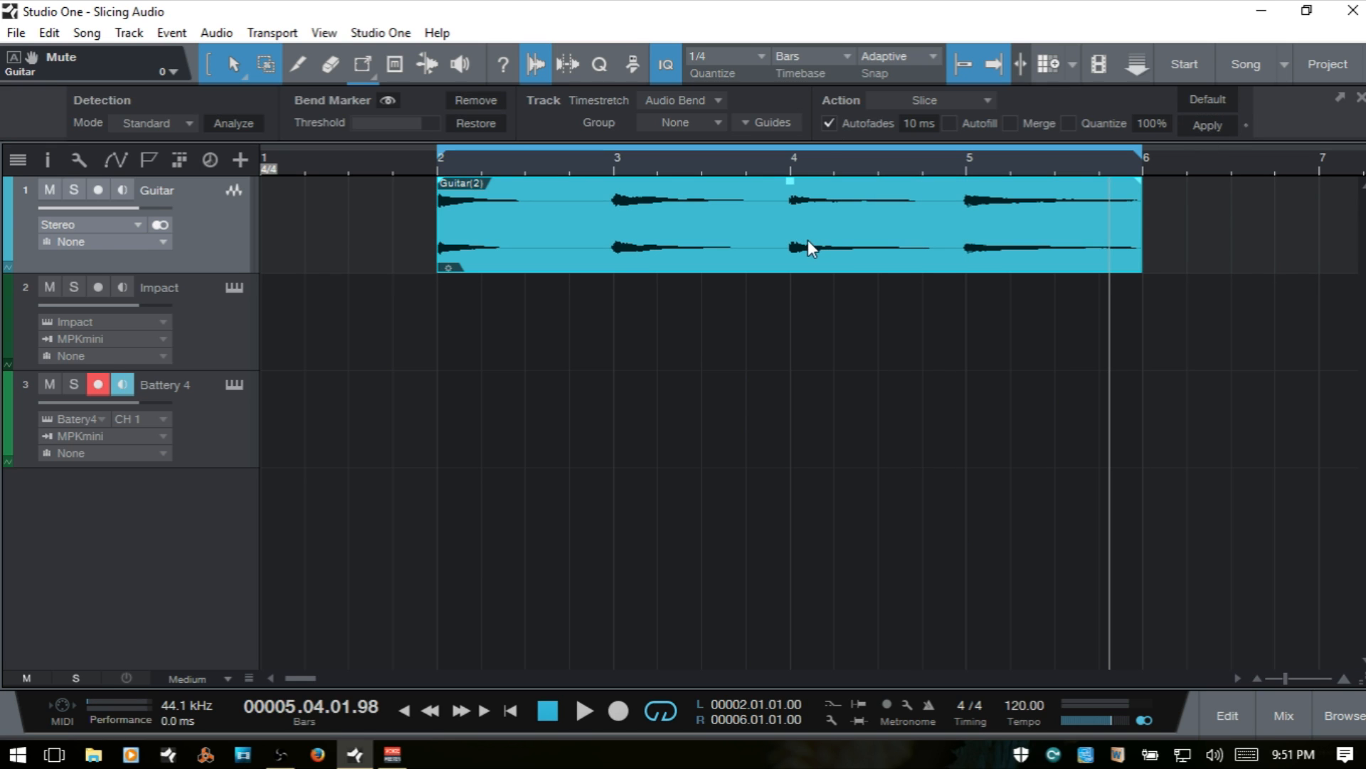
left_click(1206, 128)
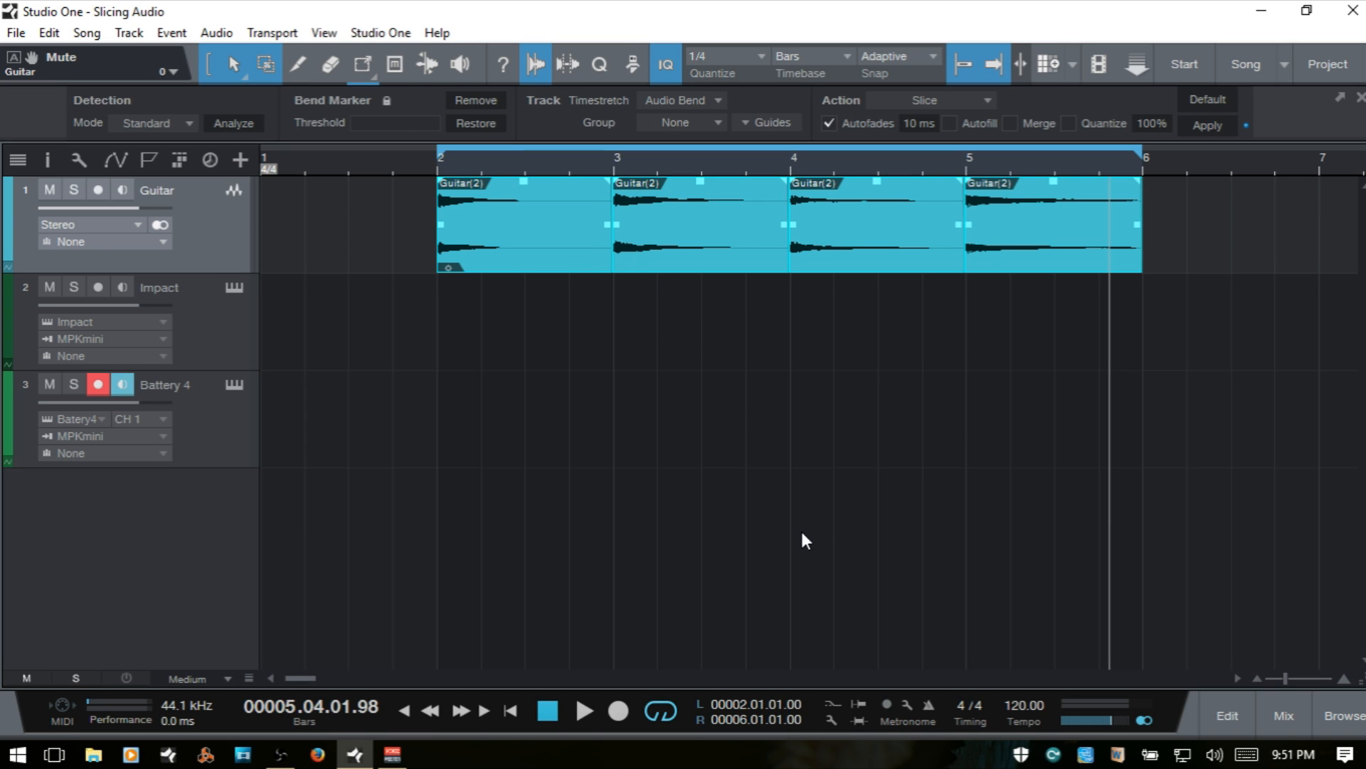
Step: Select the four guitar slices one at a time, from last to first, to check them as separate events
left_click(1064, 263)
left_click(879, 246)
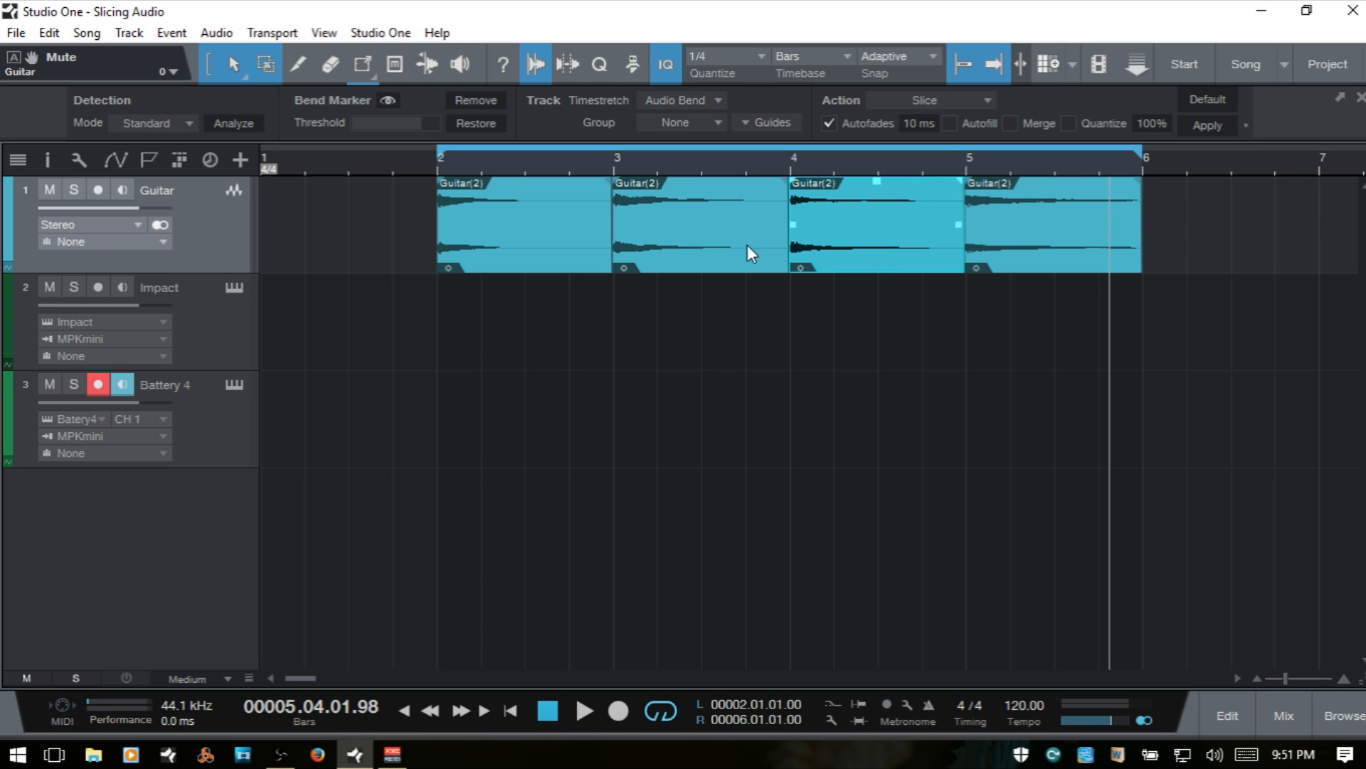
left_click(715, 247)
left_click(536, 253)
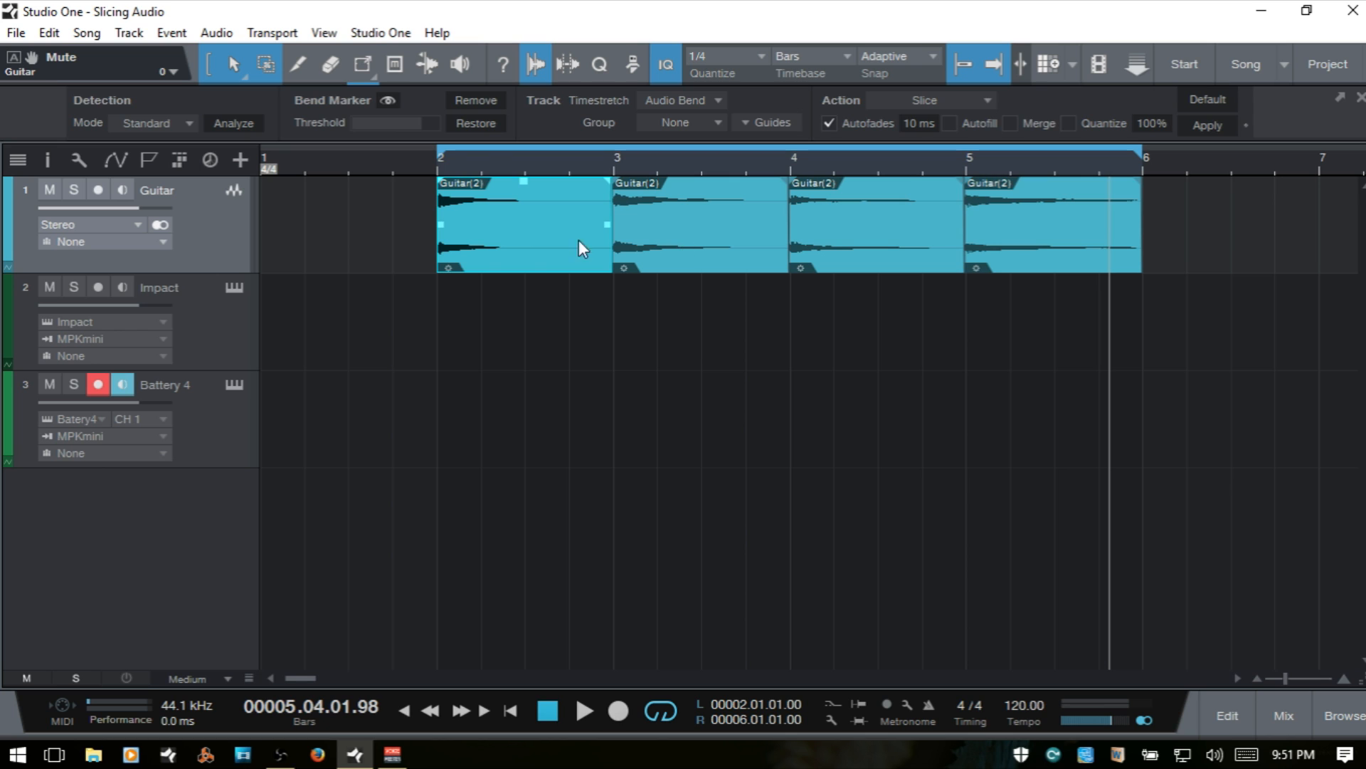
Step: Load all four guitar slices together onto the Impact sampler's pads, starting at pad C 1
left_click_drag(392, 236, 1147, 262)
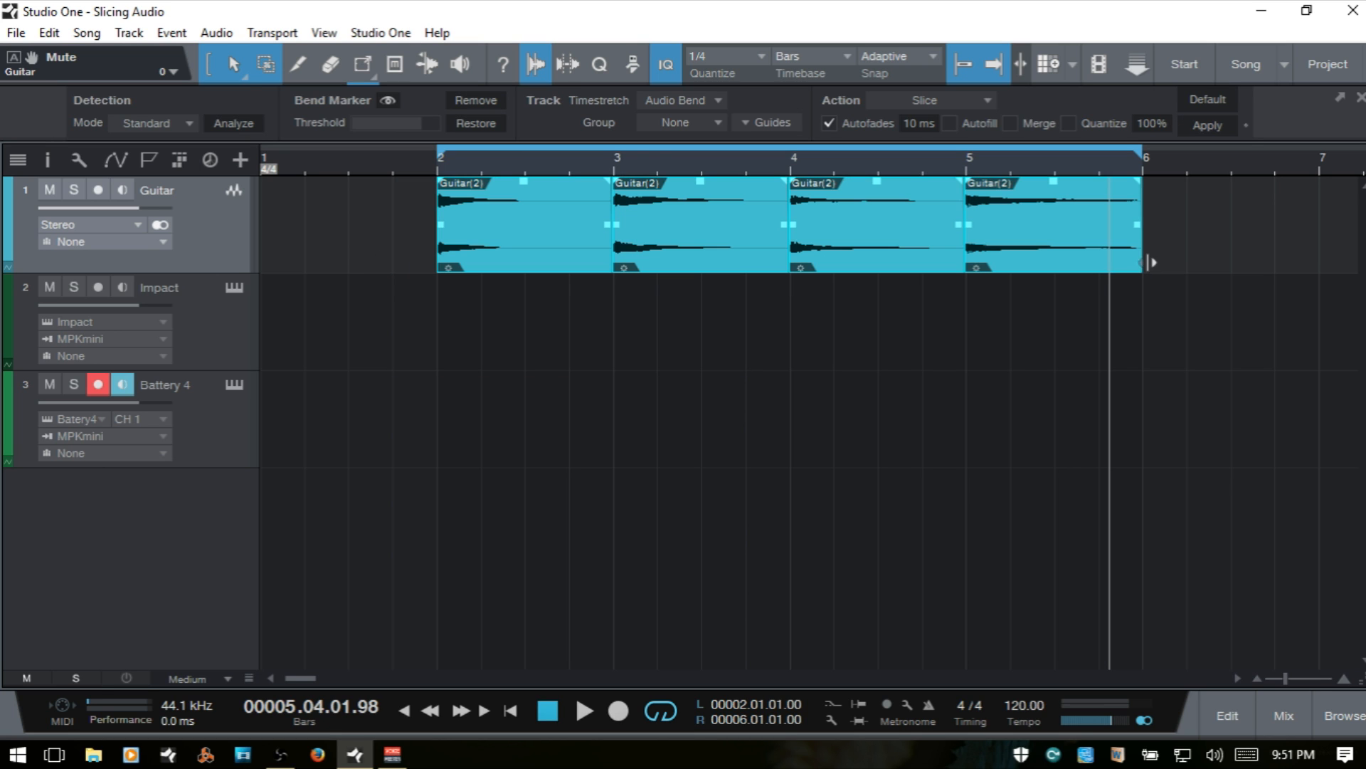
left_click(232, 287)
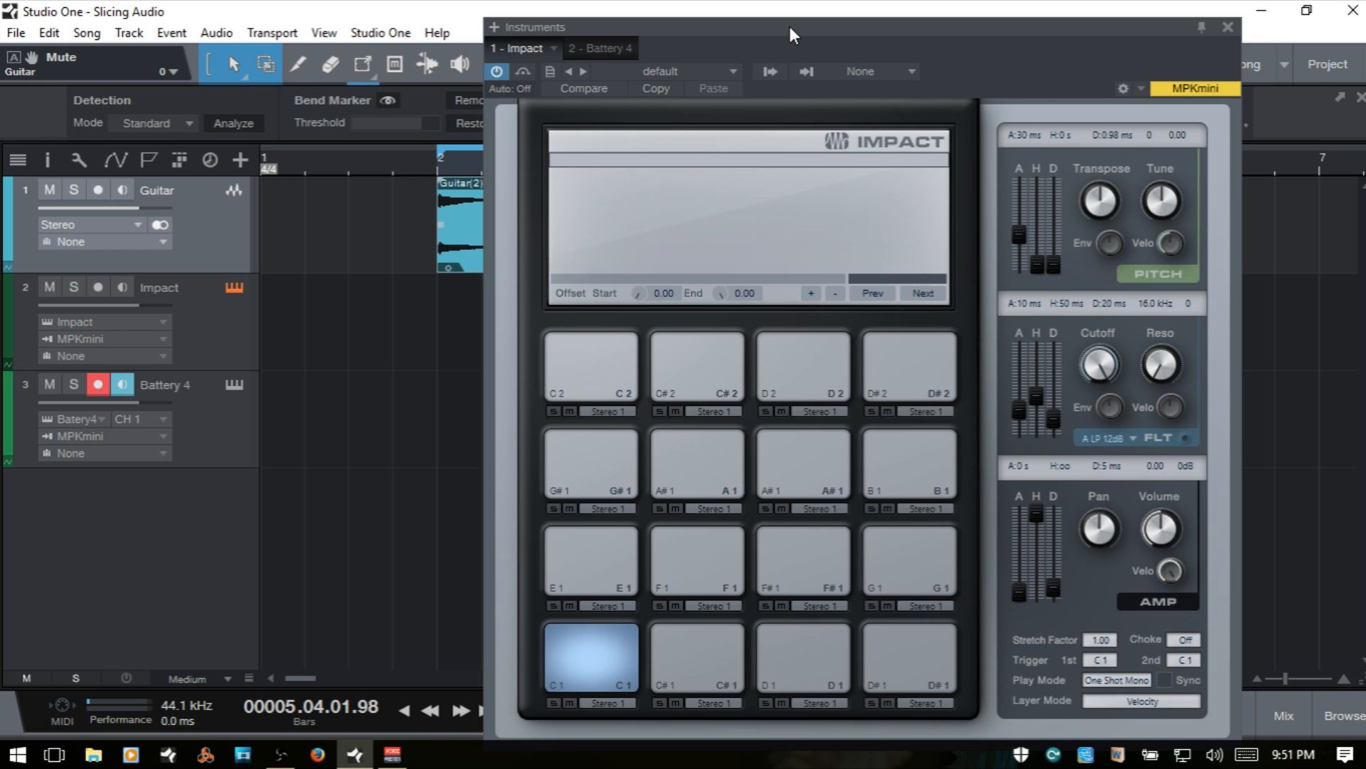
left_click_drag(790, 28, 911, 29)
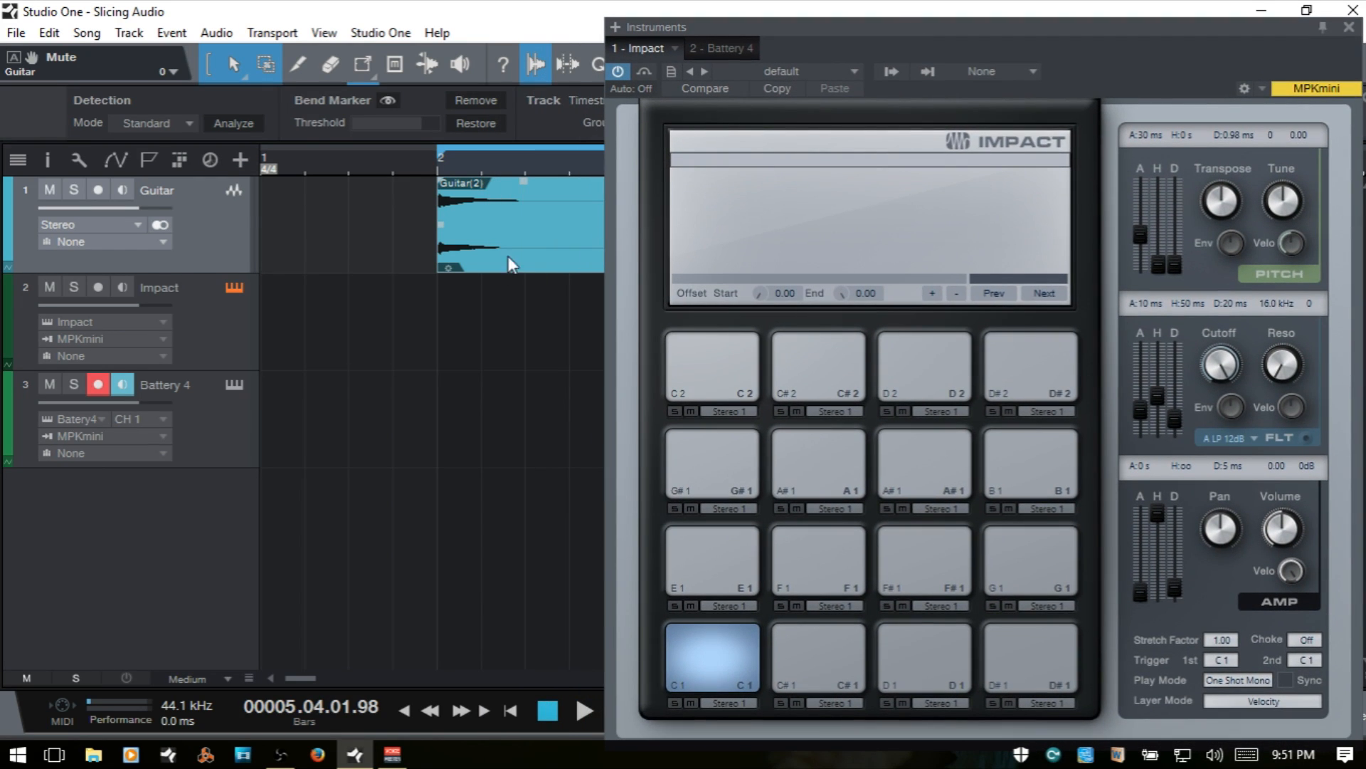
left_click_drag(527, 245, 728, 648)
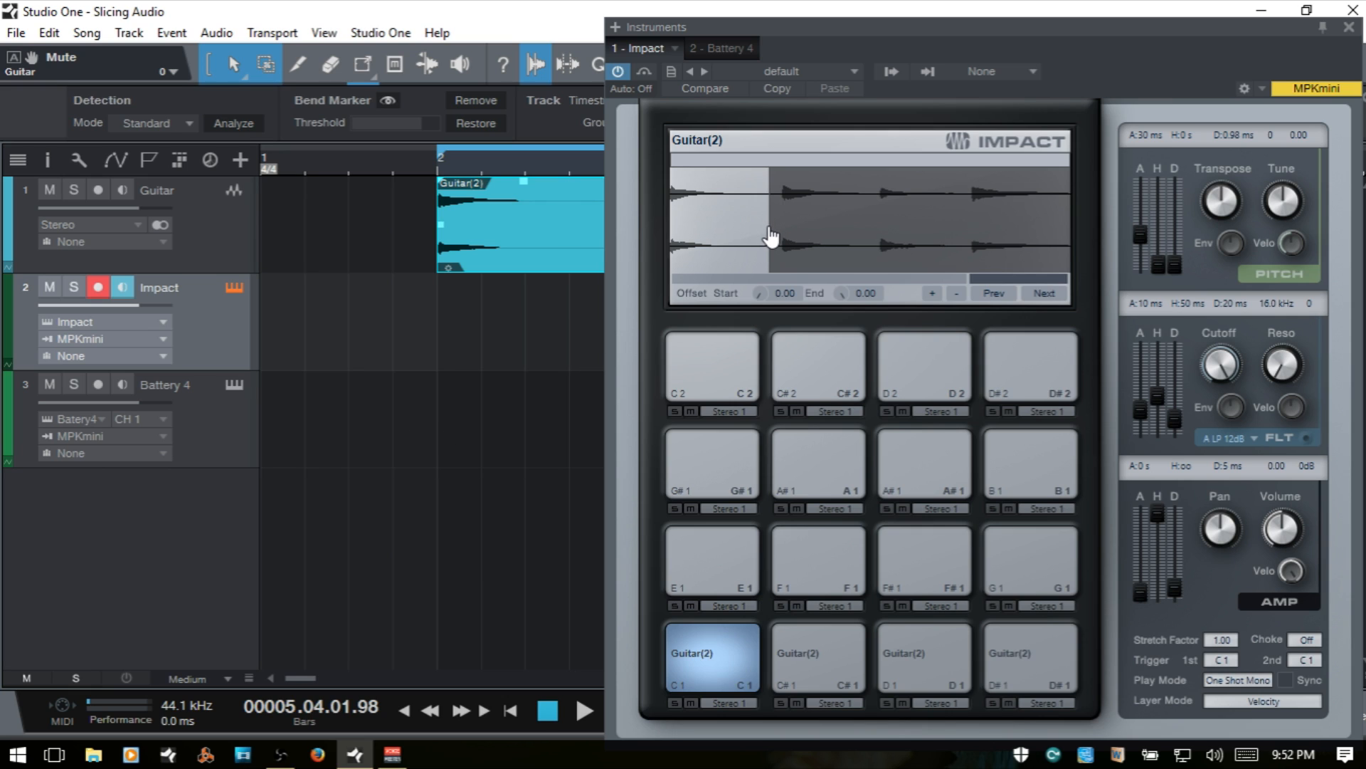
Step: Extend pad C 1's sample end to the second guitar hit, and adjust pad C# 1's start and end to enclose that hit
left_click_drag(770, 230, 786, 234)
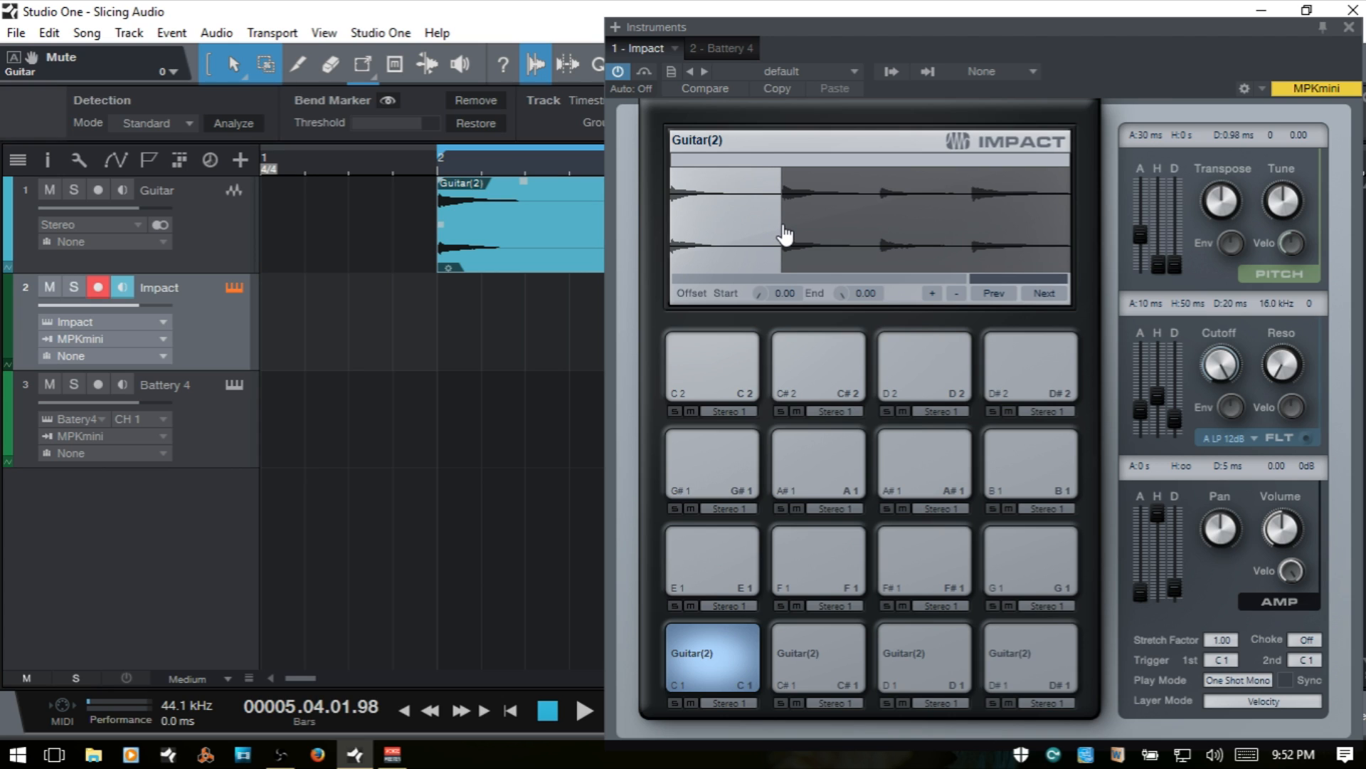
left_click(829, 652)
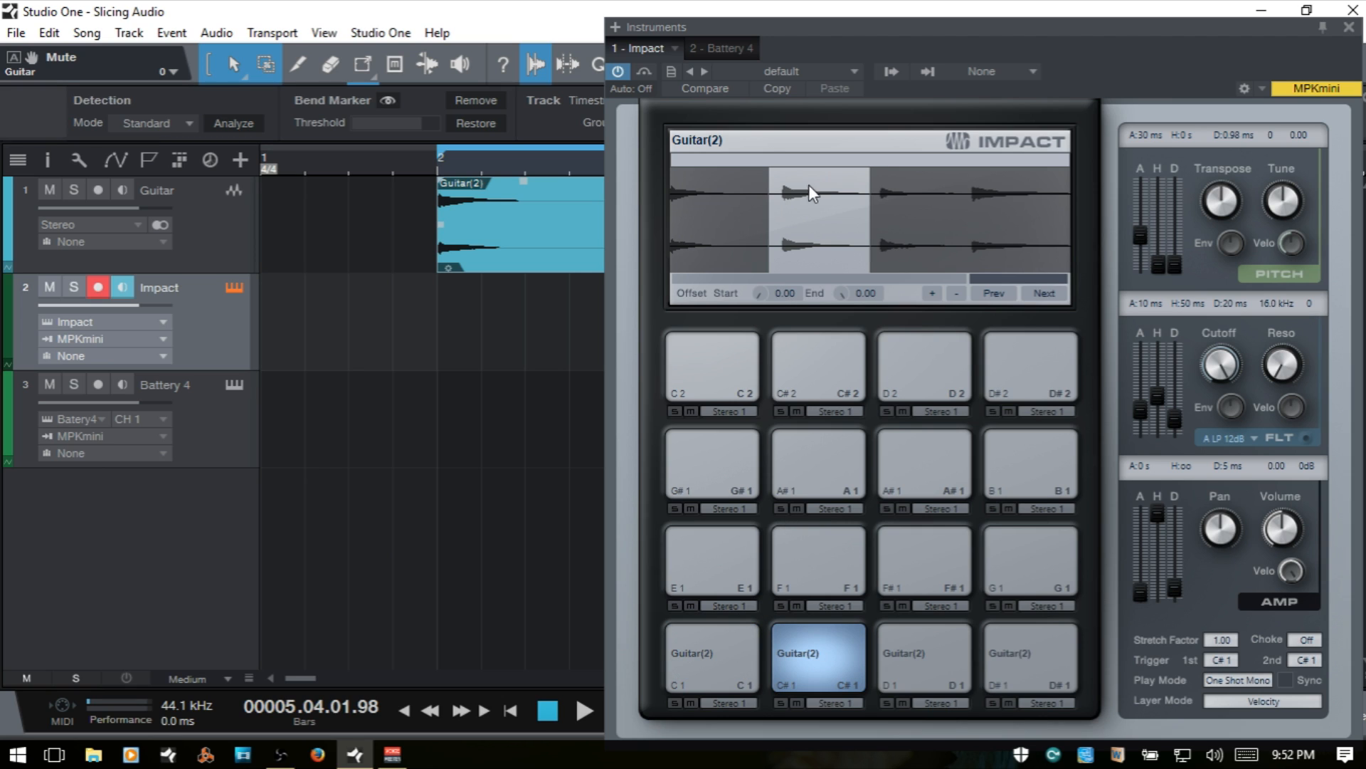
left_click_drag(772, 223, 787, 224)
left_click_drag(873, 225, 882, 235)
Step: Move pad D# 1's sample start to the fourth guitar hit and check the sample regions on pads D 1 and C 1
left_click(916, 658)
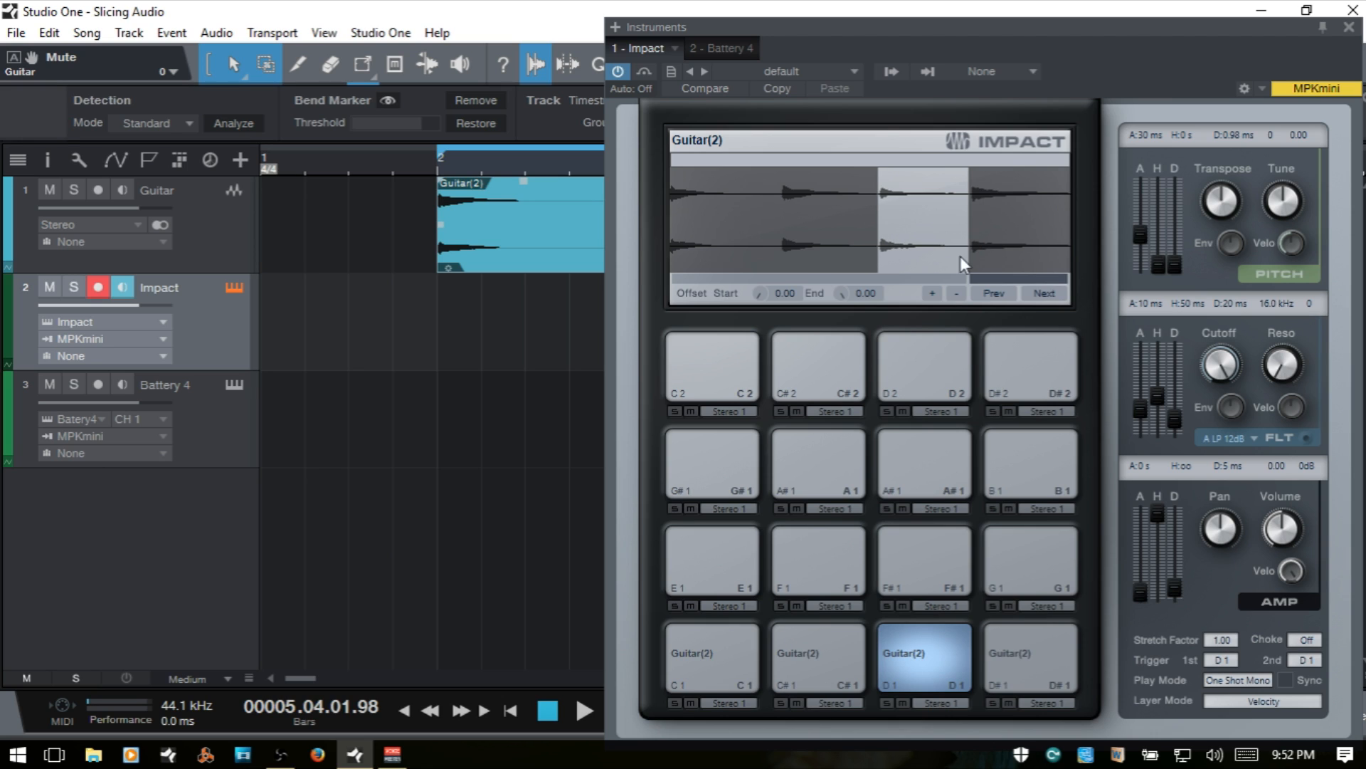
left_click(1024, 644)
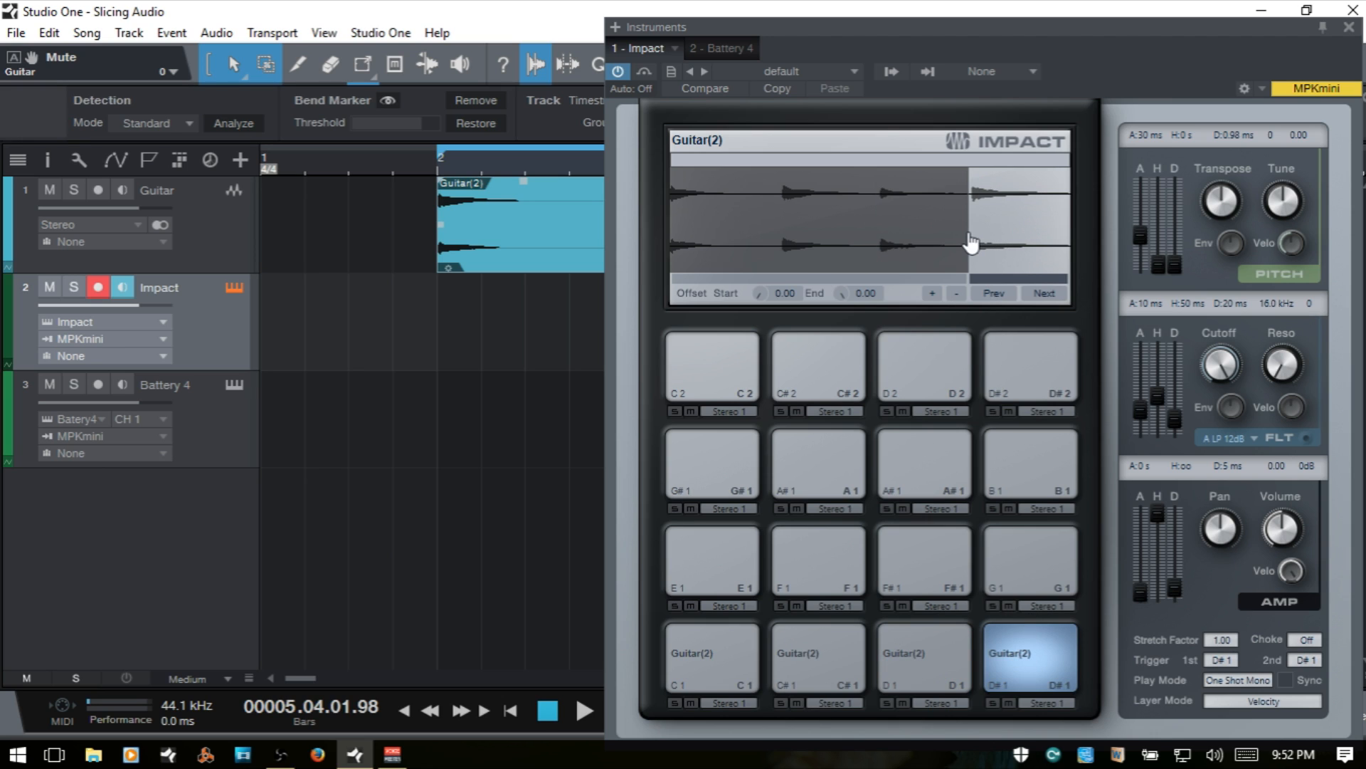
left_click_drag(970, 235, 975, 236)
left_click(938, 664)
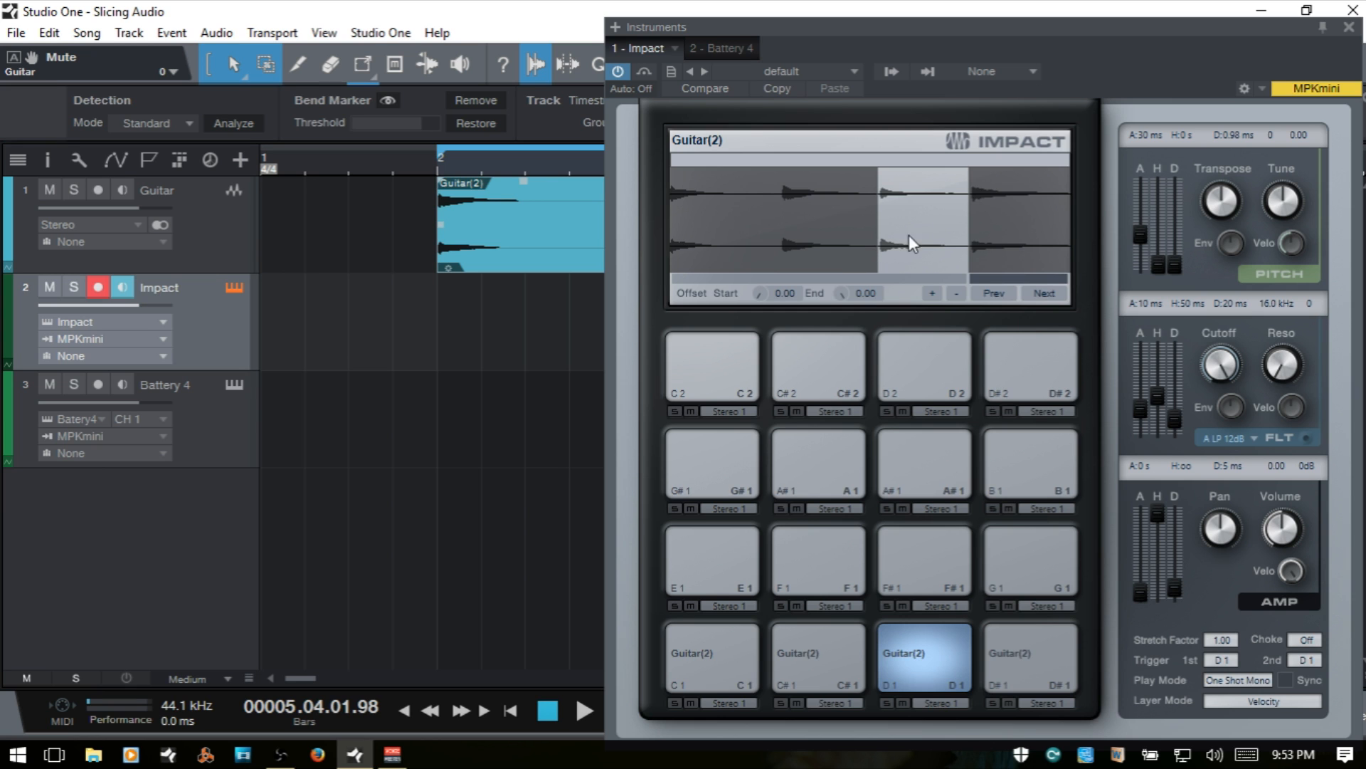
left_click(730, 630)
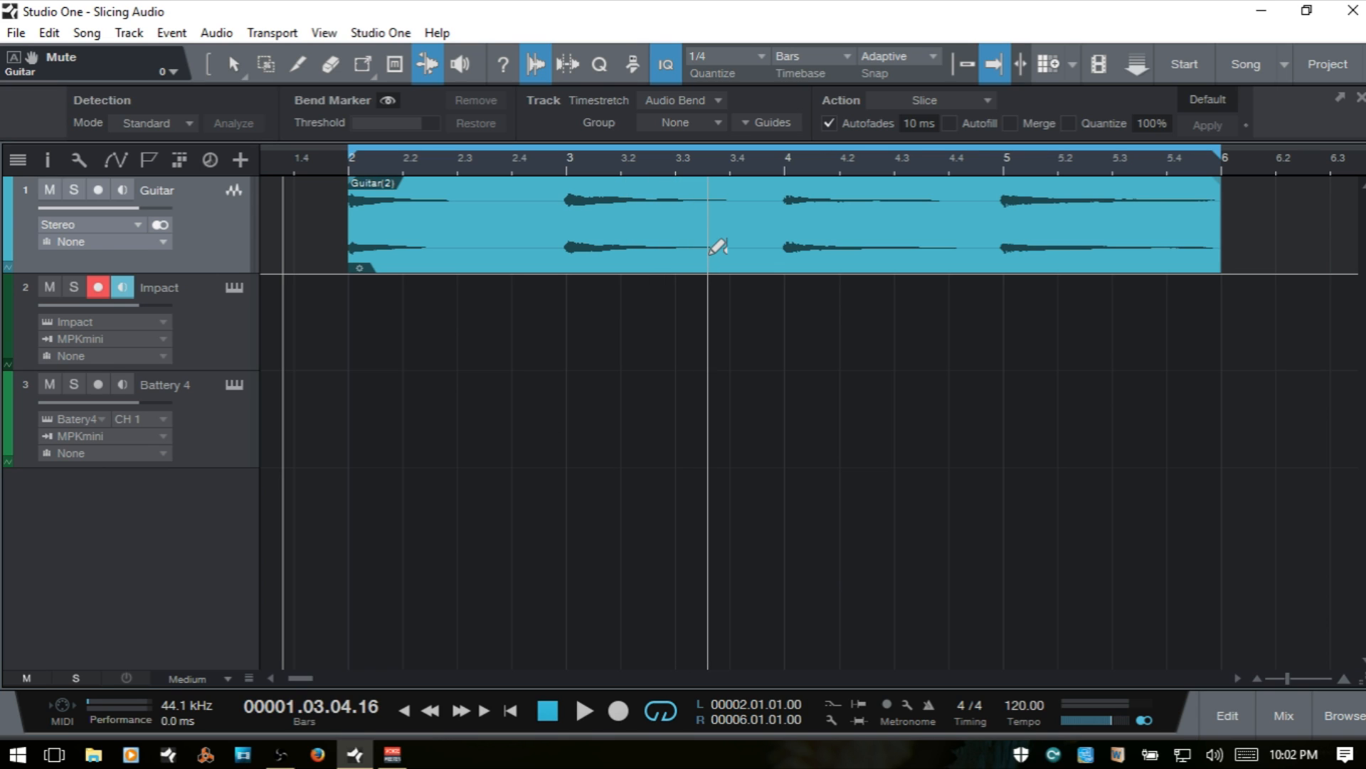
Step: Analyze the unsliced guitar clip for transients in Standard detection mode
key("1")
left_click(677, 258)
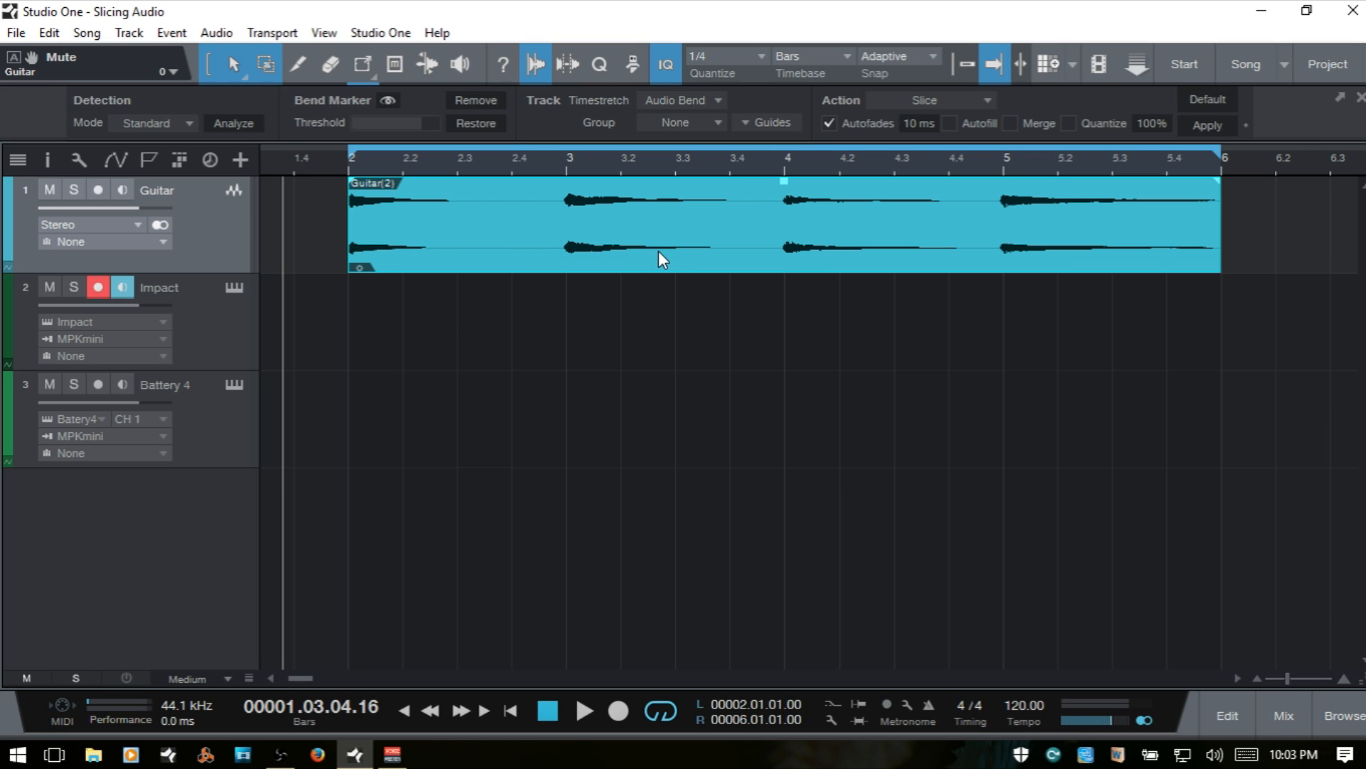
left_click(238, 125)
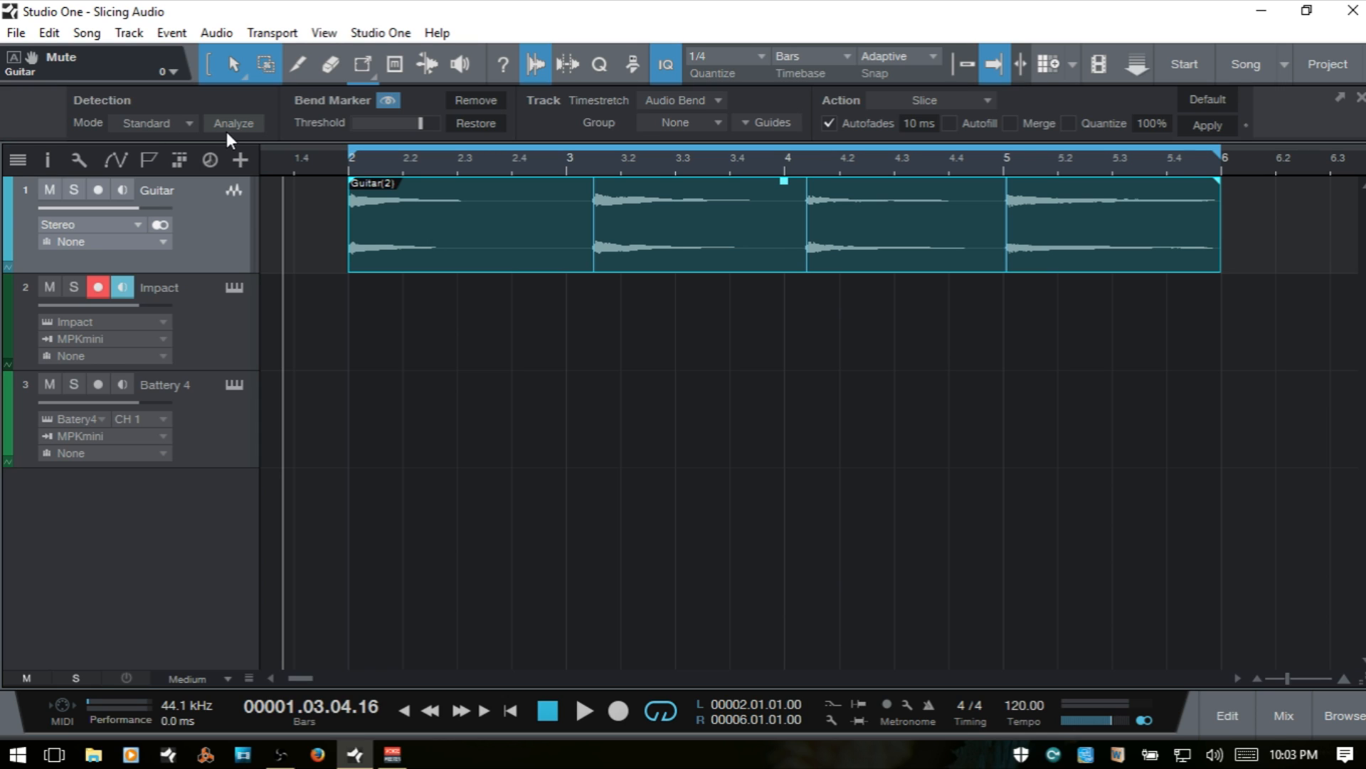
Step: Re-analyze the guitar clip in Sensitive detection mode and lower the bend marker threshold
left_click(183, 125)
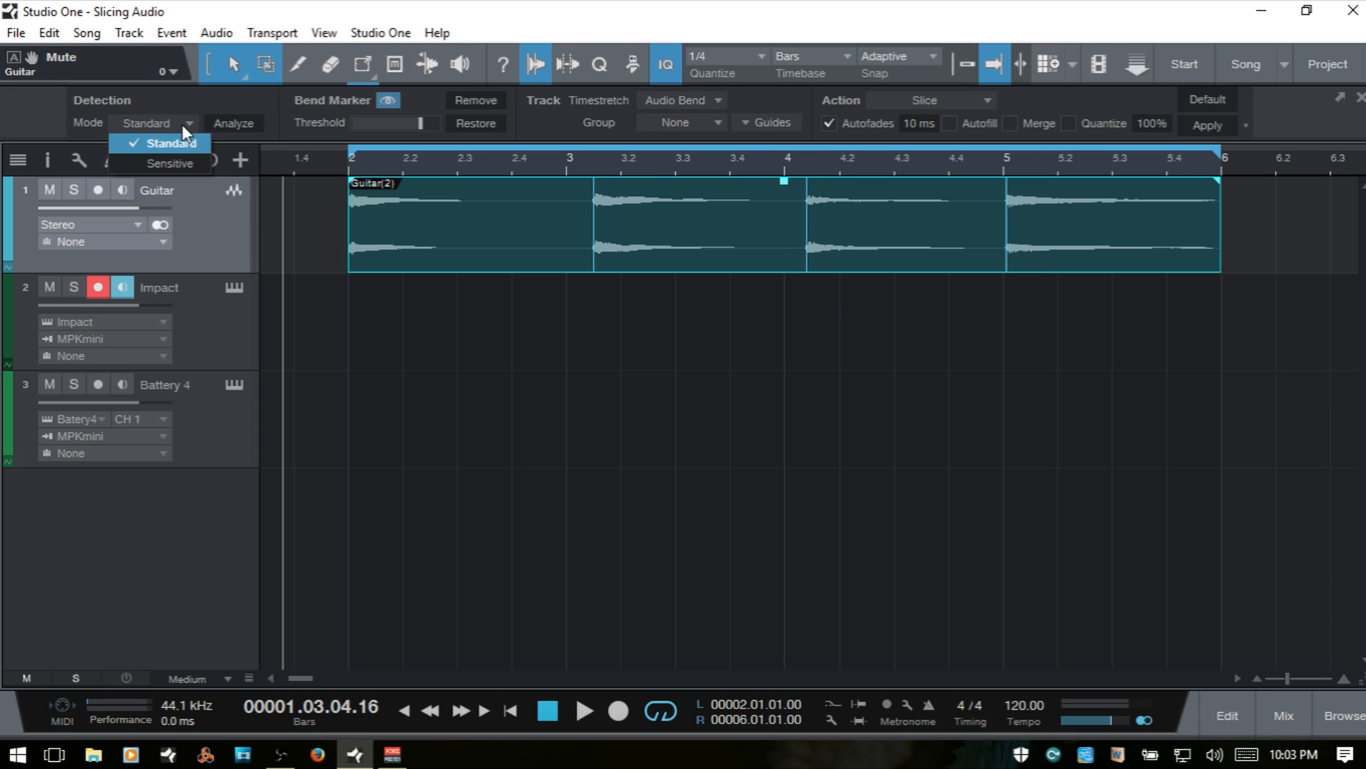
left_click(171, 163)
left_click(239, 124)
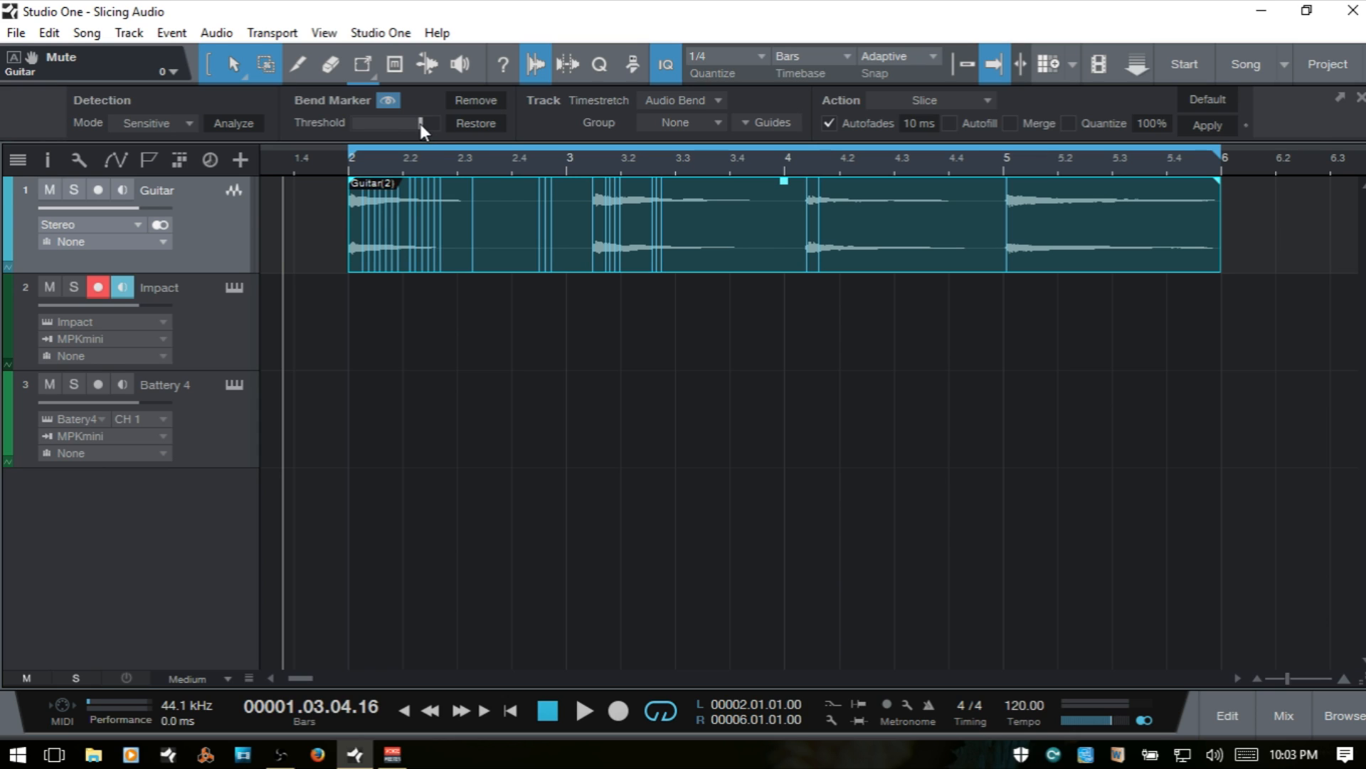
mouse_move(420, 124)
left_mouse_down()
mouse_move(403, 123)
mouse_move(433, 123)
mouse_move(406, 122)
left_mouse_up()
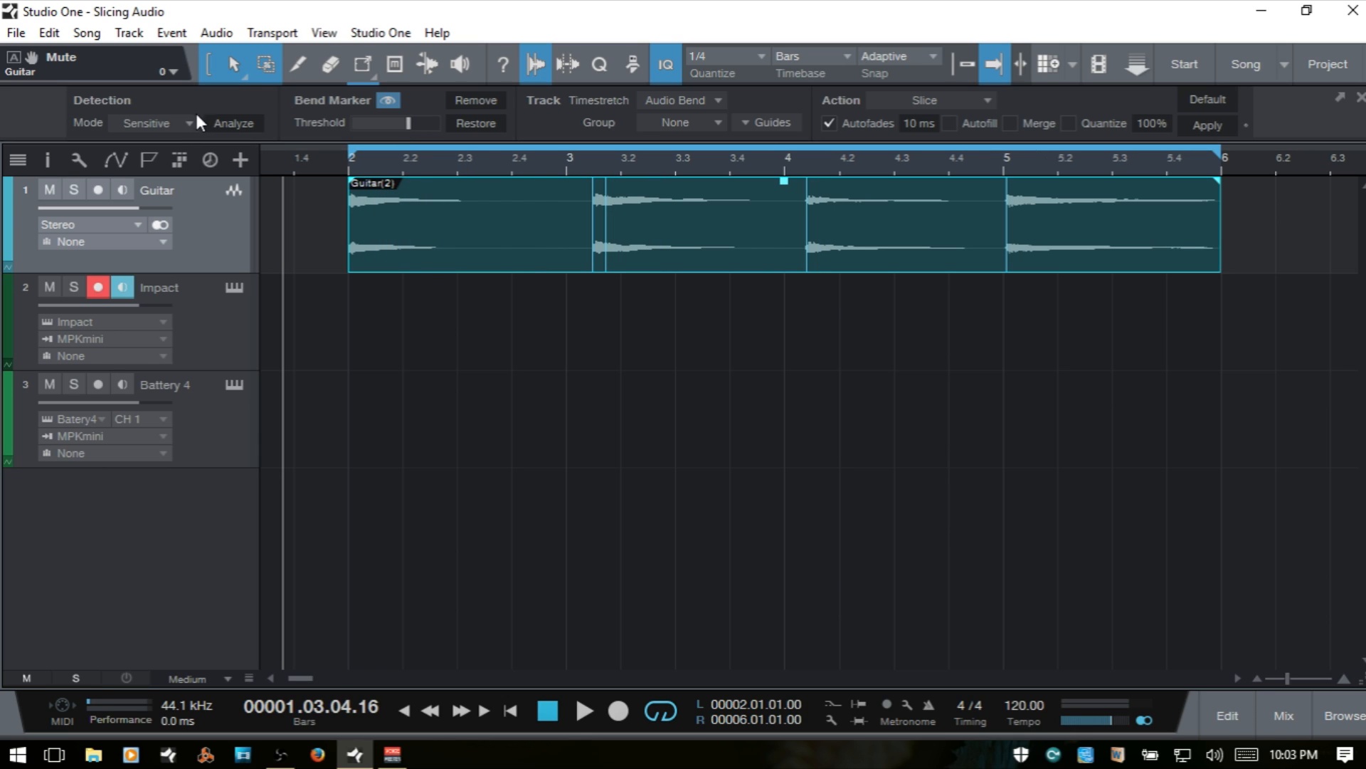
Step: Set the detection mode to Standard and lower the bend marker threshold slightly further
left_click(168, 122)
left_click(171, 139)
left_click_drag(410, 122, 402, 125)
Step: Use the Bend tool to nudge the second guitar hit's marker slightly earlier, just ahead of its attack
key("e")
key("e")
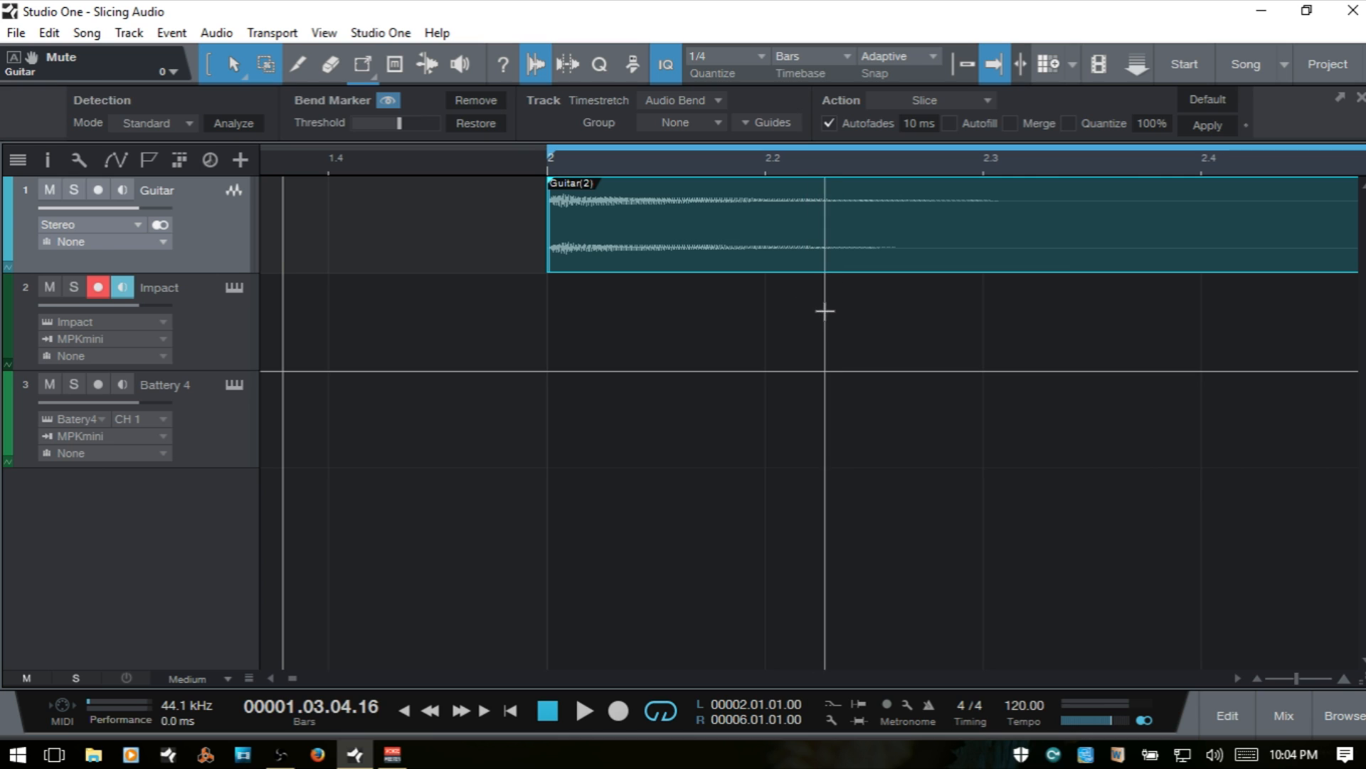
left_click(1238, 680)
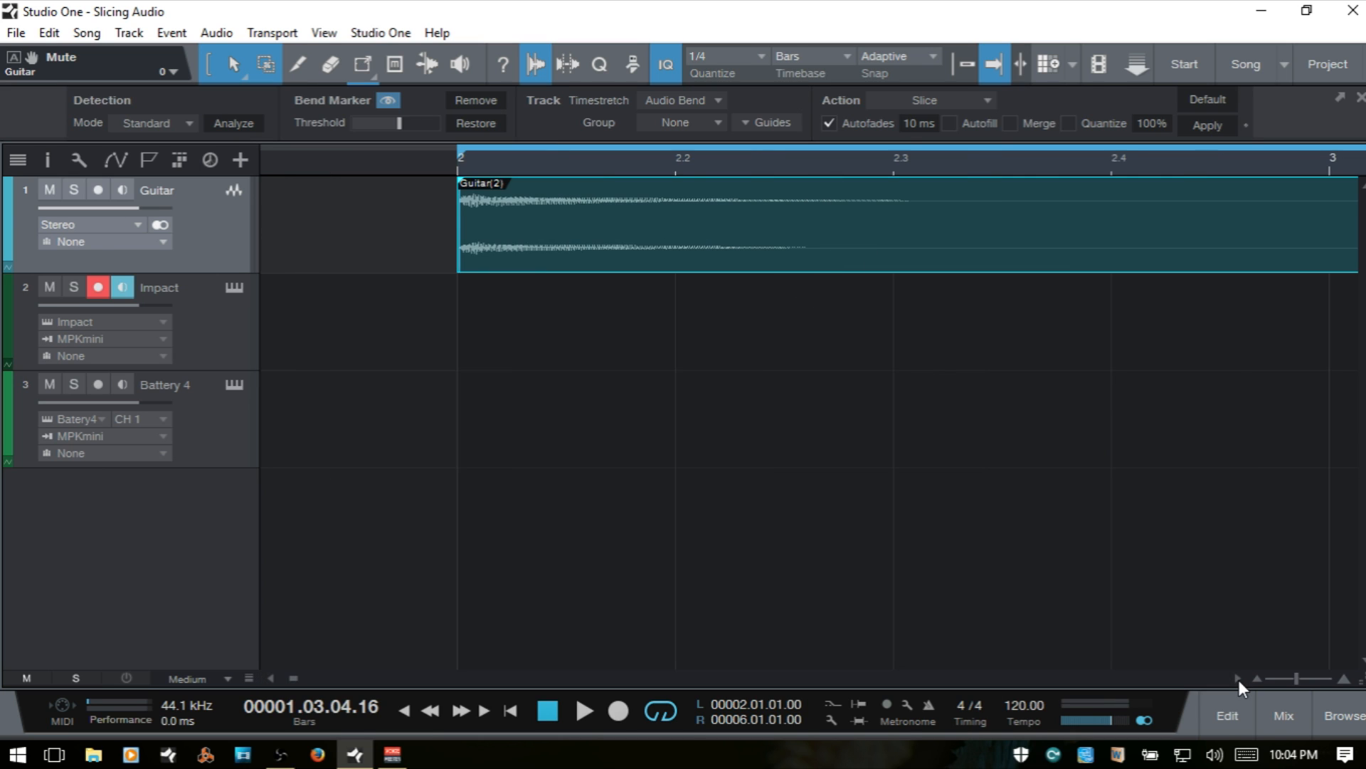
left_click_drag(1239, 680, 1238, 680)
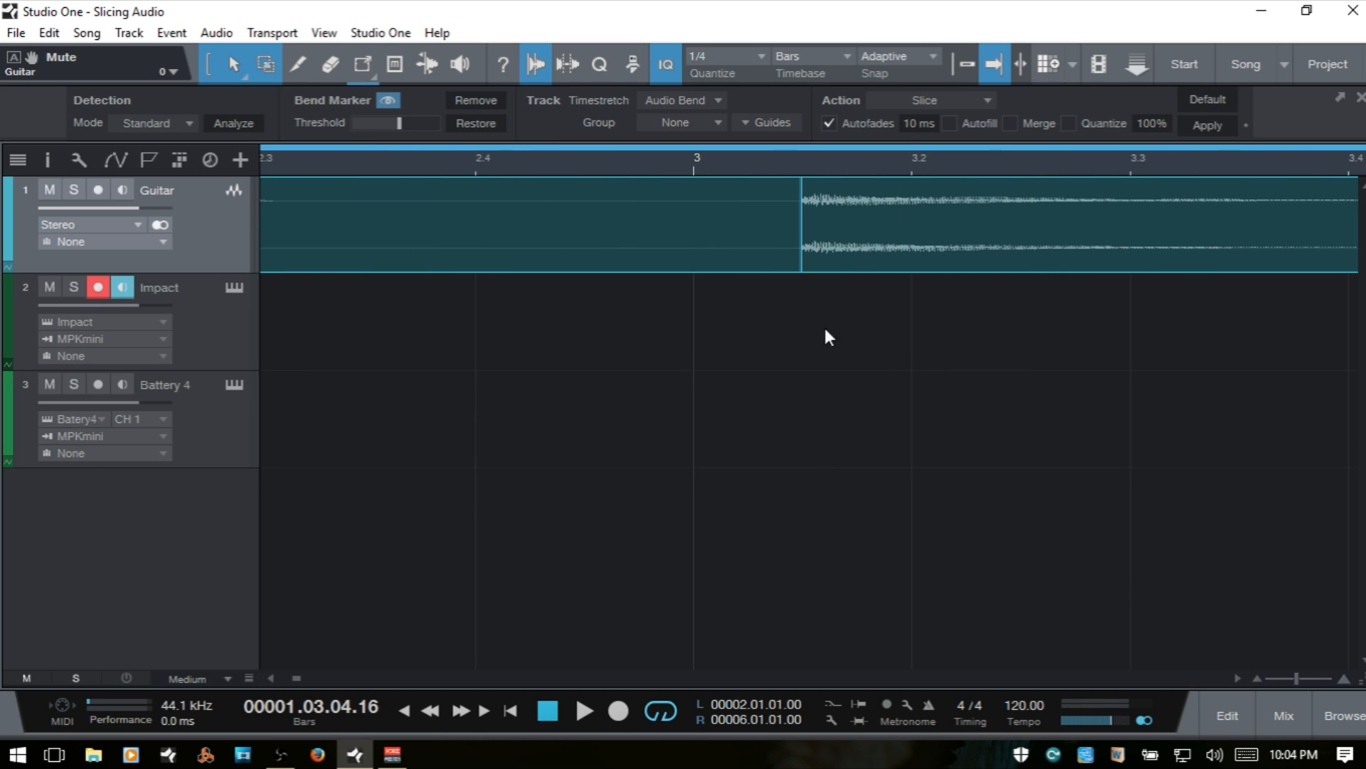
key("3")
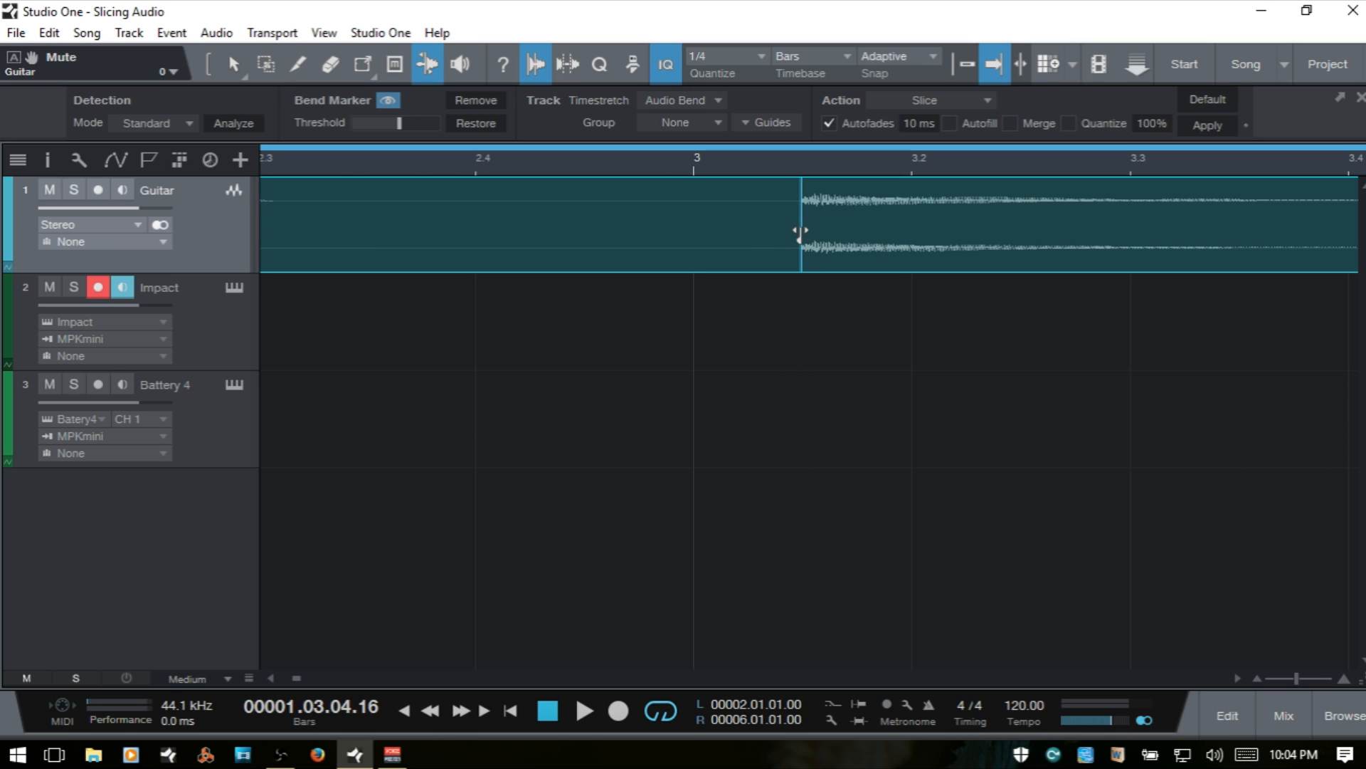
left_click(801, 232)
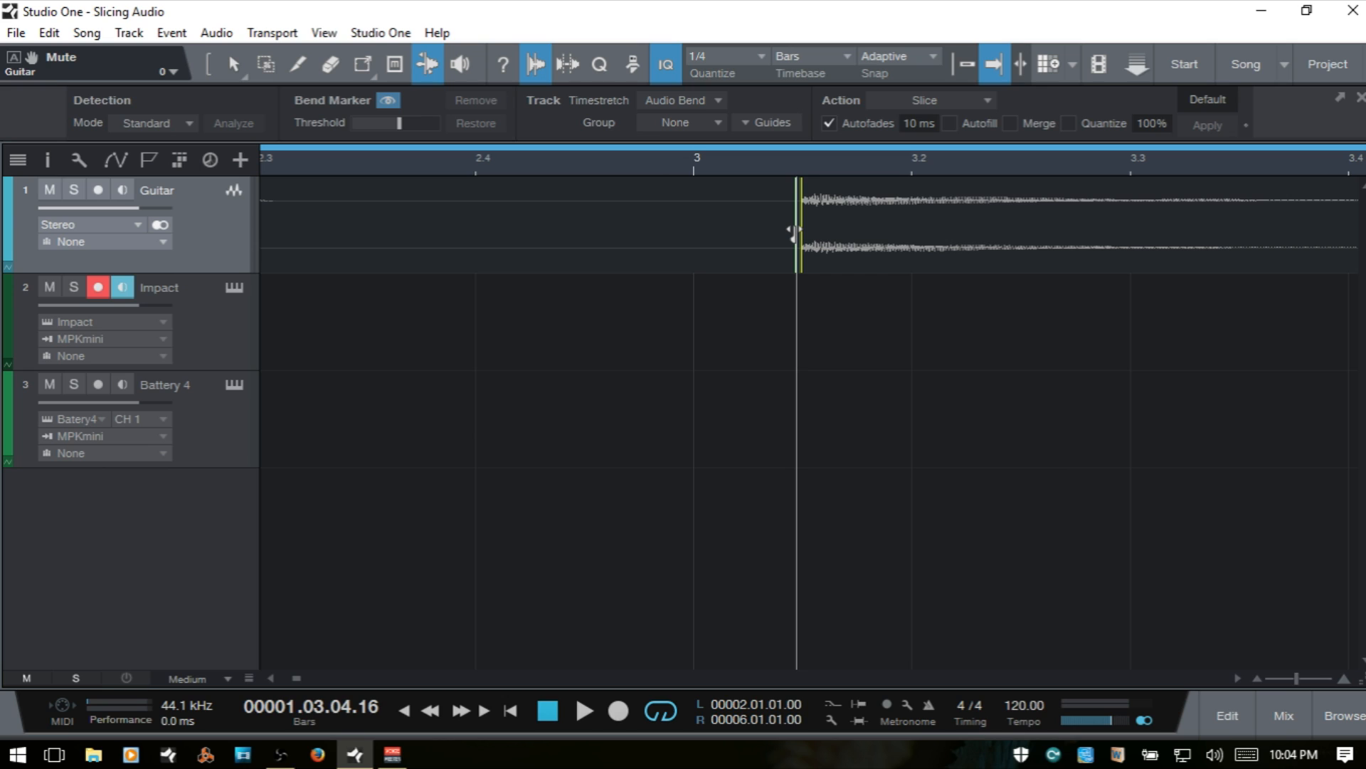
left_click(796, 229)
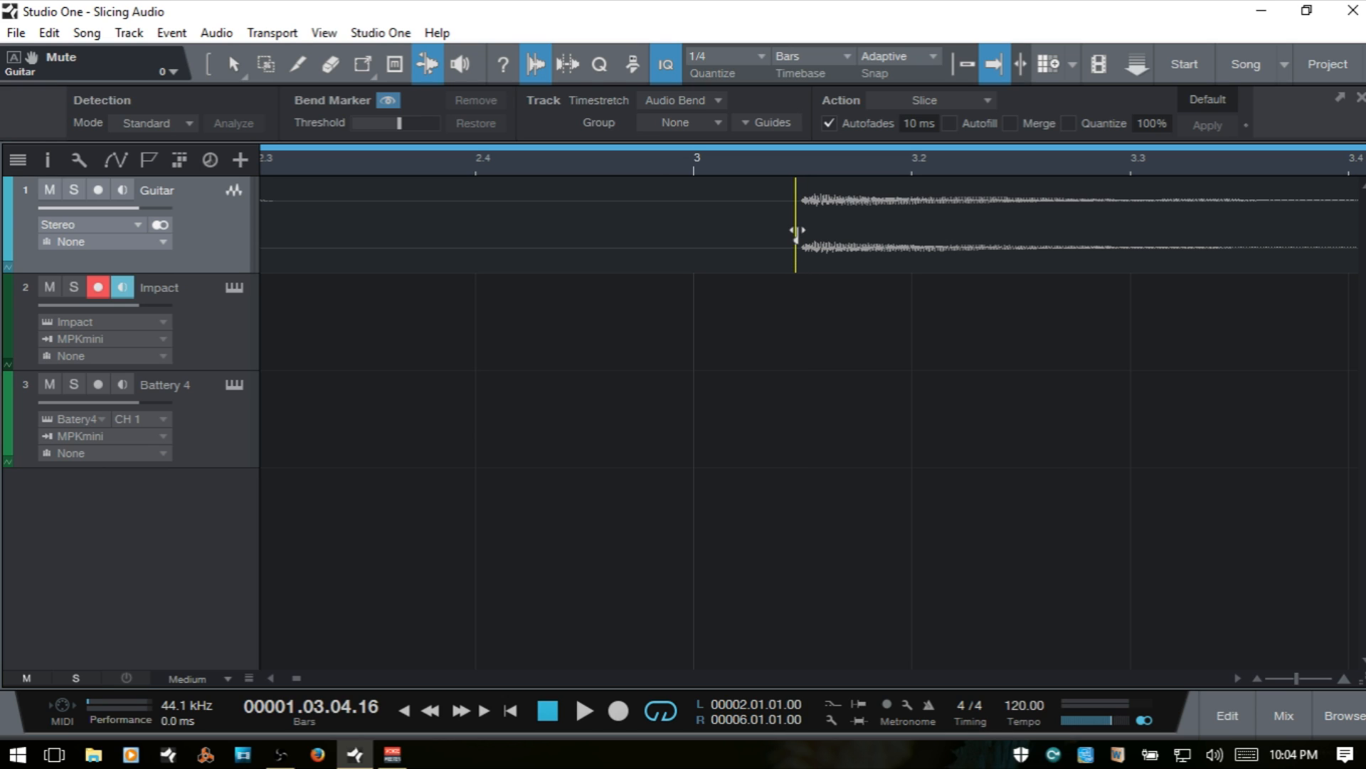
left_click_drag(797, 230, 800, 231)
Step: Add two extra bend markers in the second hit's decay, one just before 3.3 and one between 3.3 and 3.4
left_click(1077, 220)
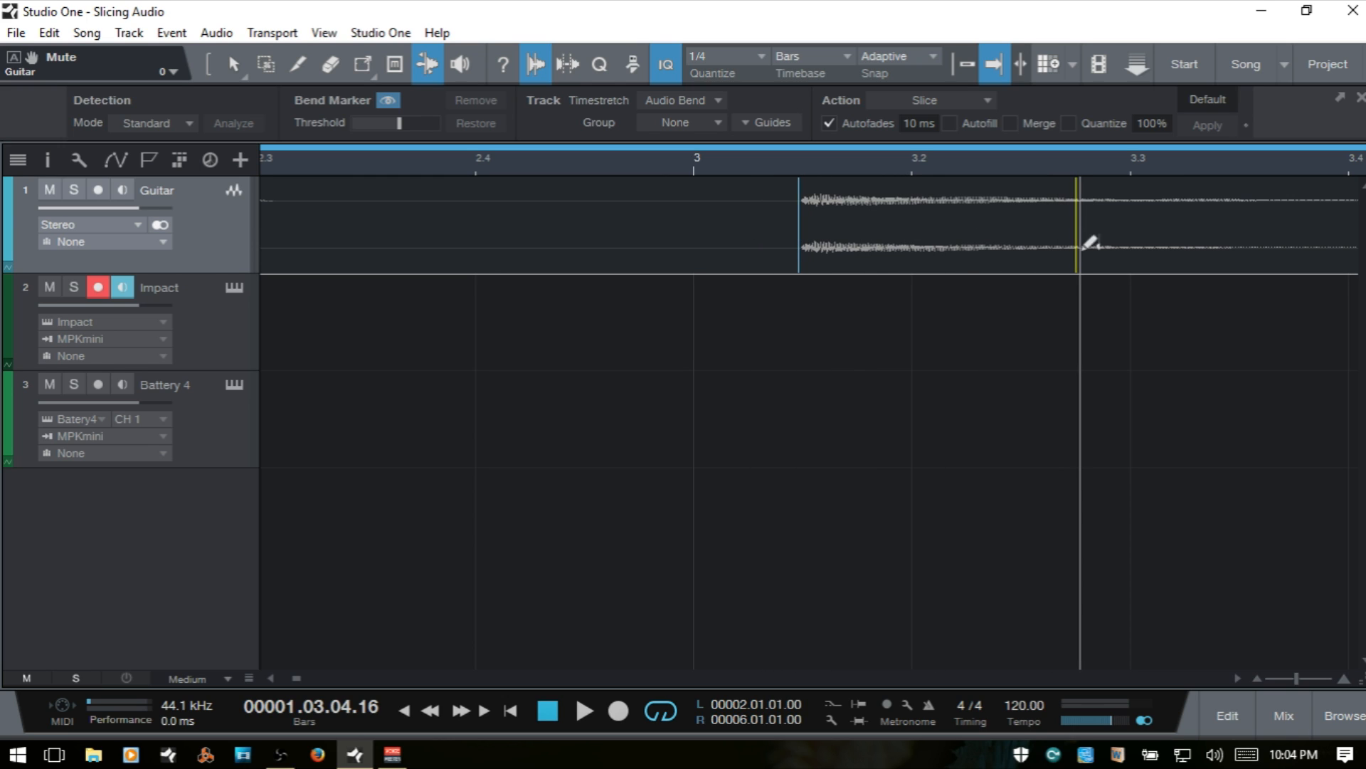
left_click(1224, 214)
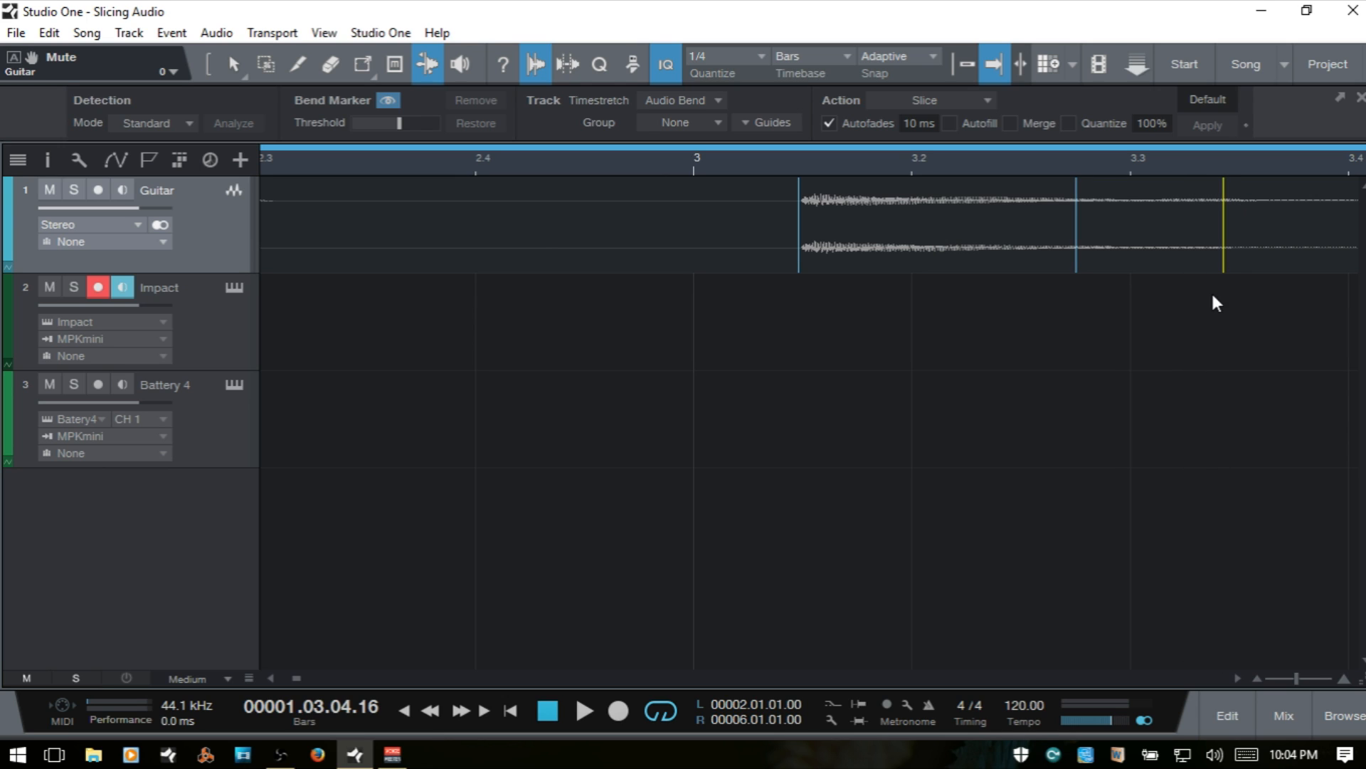
Step: Delete the two extra bend markers around 3.3 from the guitar clip
right_click(1225, 245)
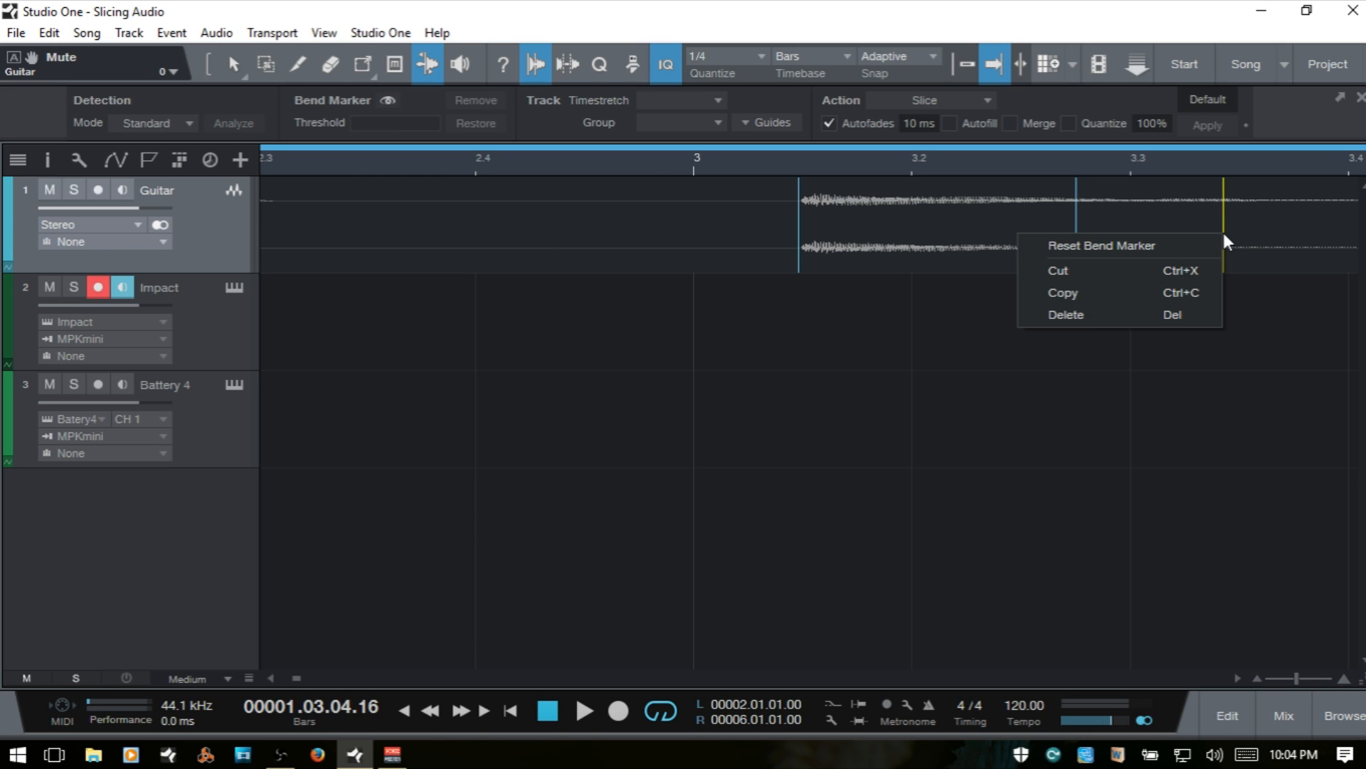
left_click(1127, 313)
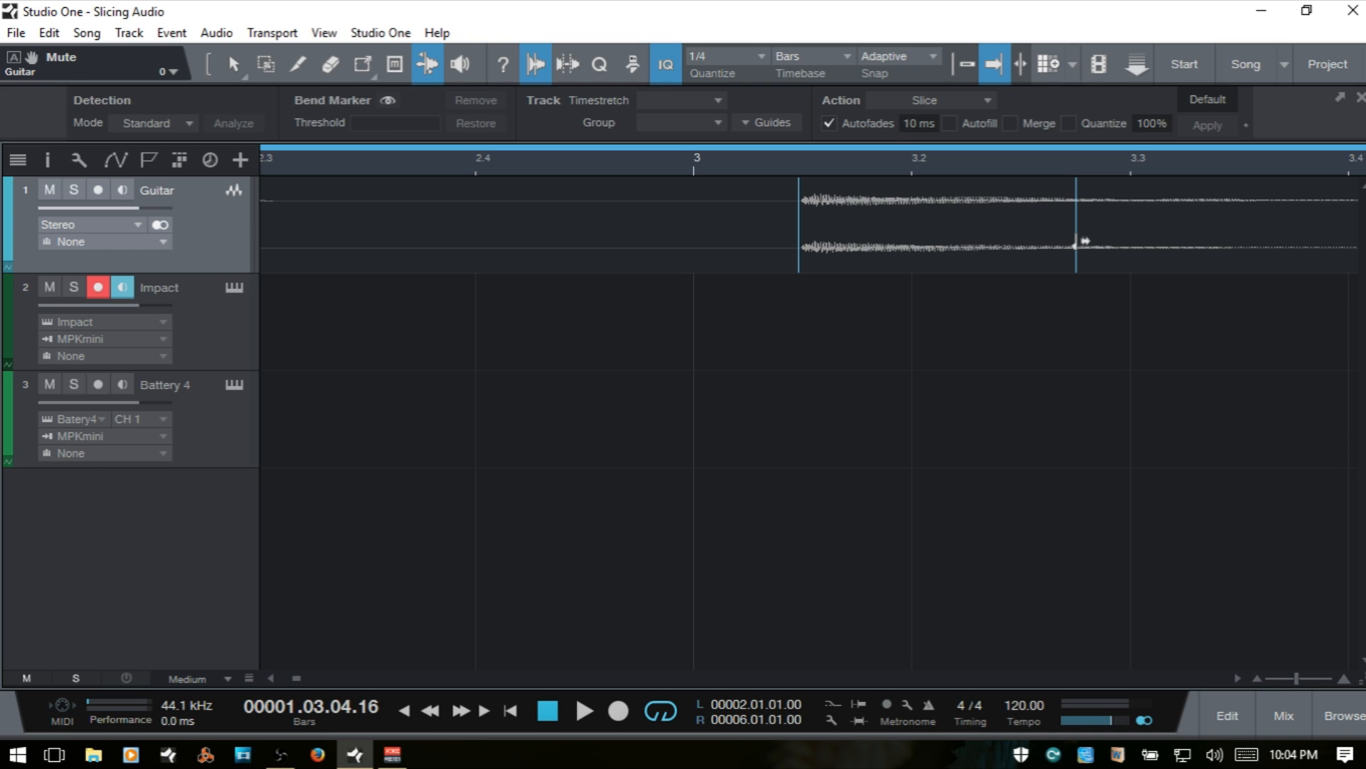
right_click(1076, 242)
left_click(1125, 311)
key("w")
key("w")
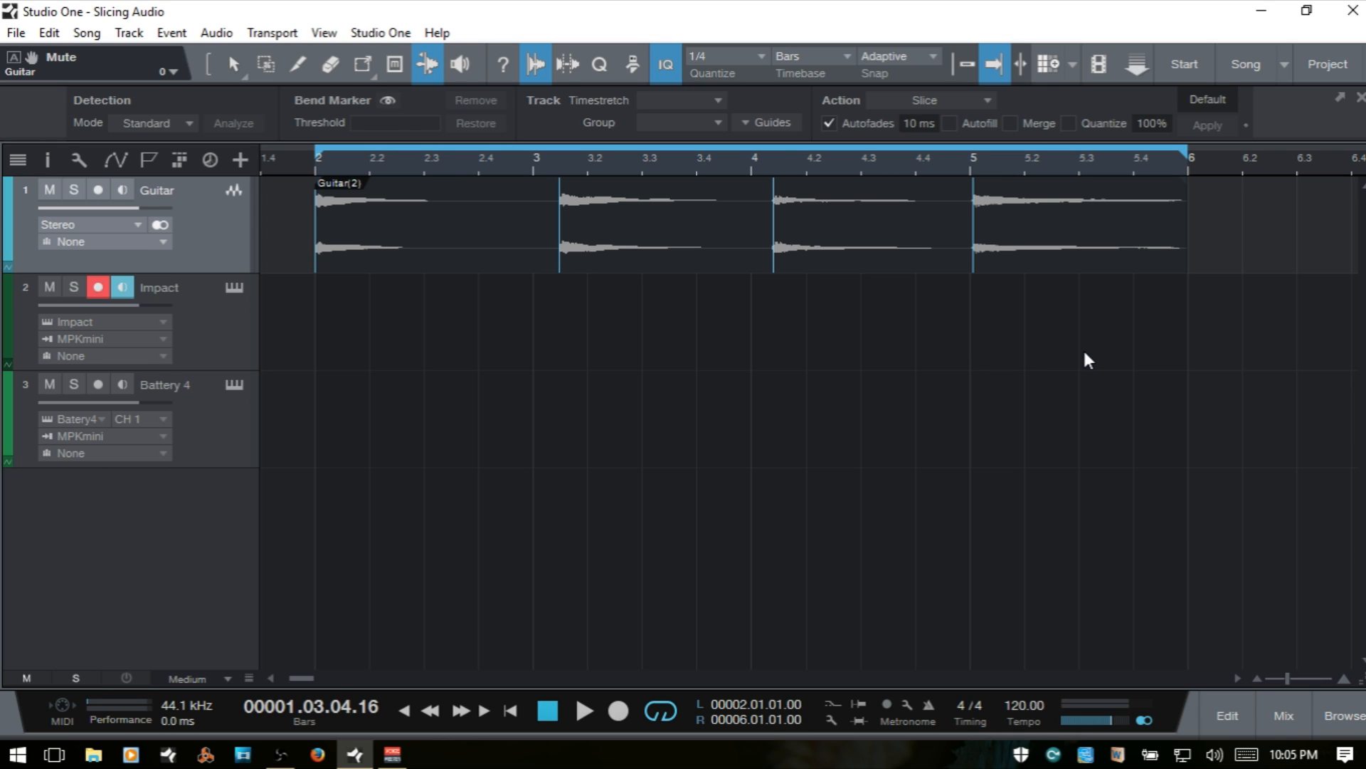
Step: Import track1-4.mp3 from the file browser onto a new audio track below Battery 4, starting just before bar 2
key("F5")
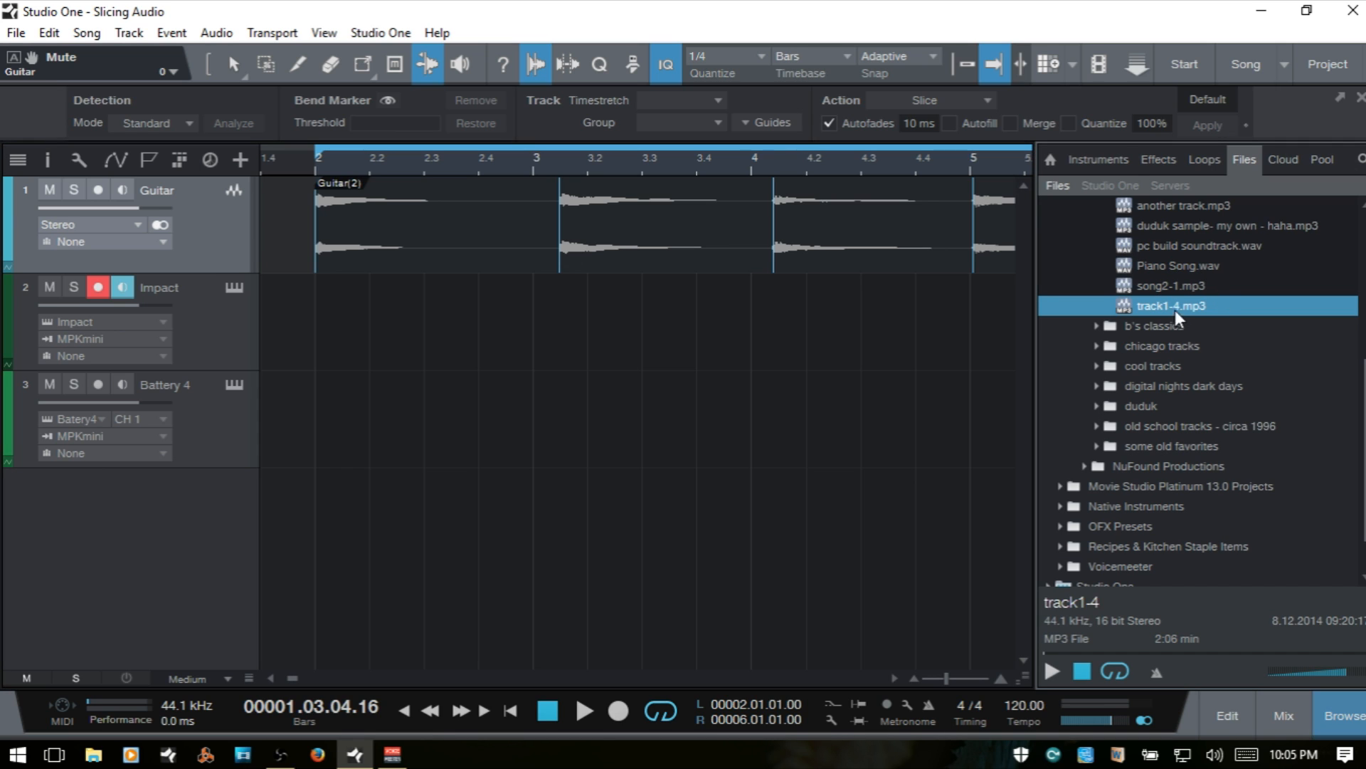
left_click_drag(1180, 302, 343, 510)
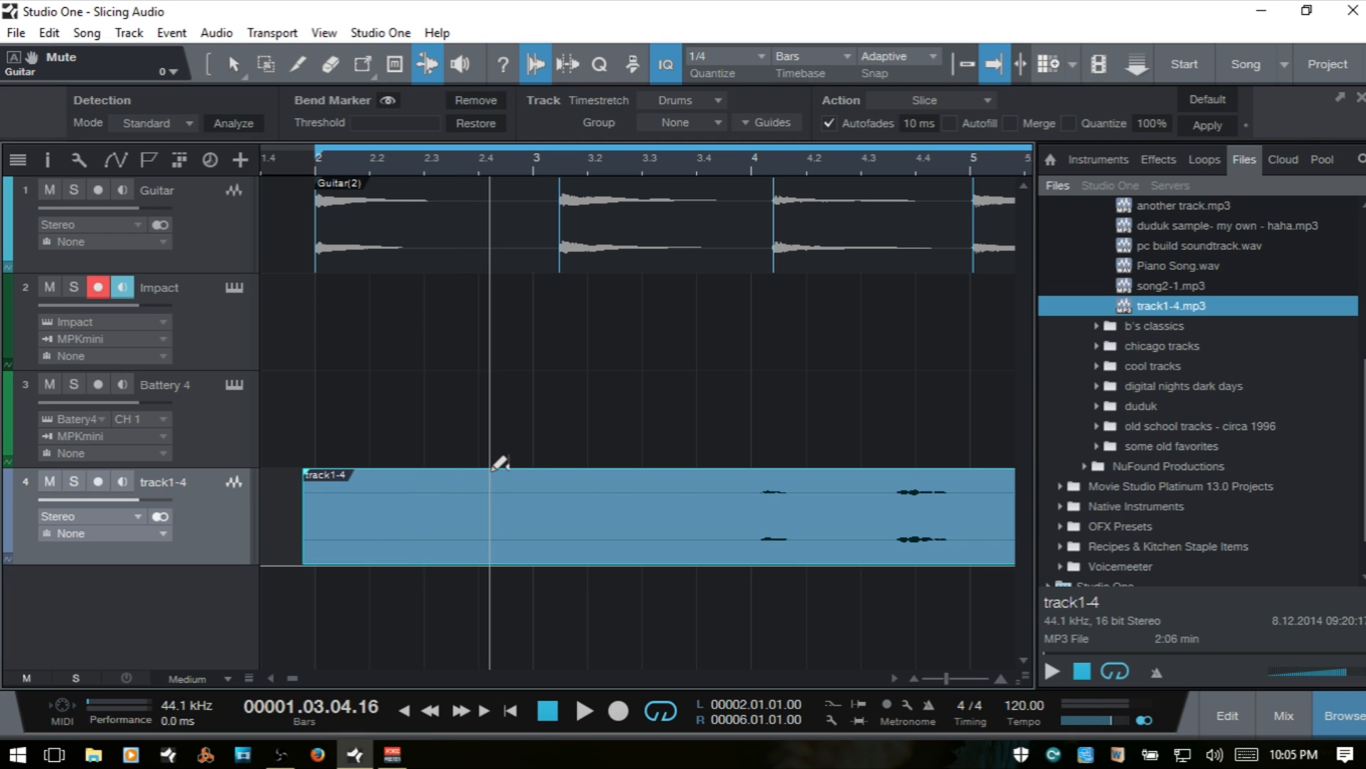
key("F5")
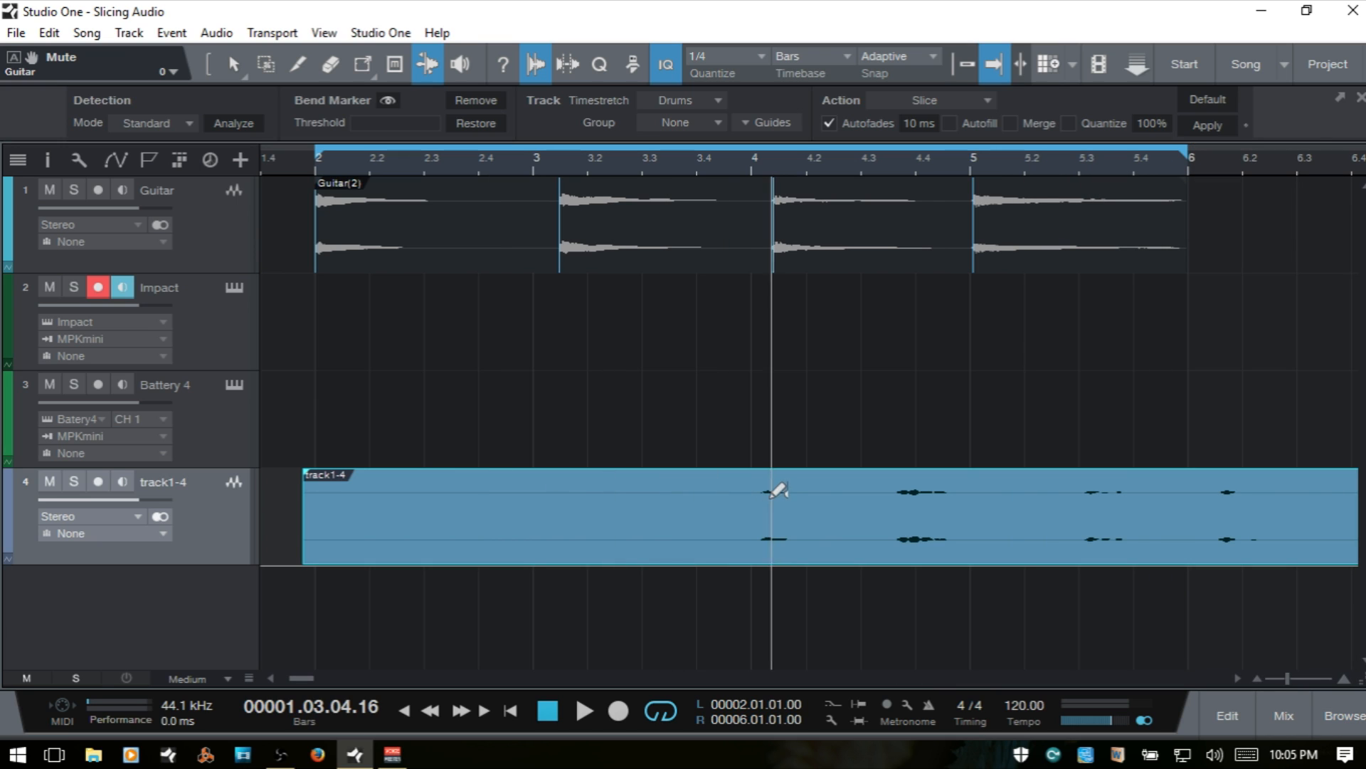
Step: Trim the silent beginning of the track1-4 clip and move the clip earlier so its first sound falls near bar 2
key("1")
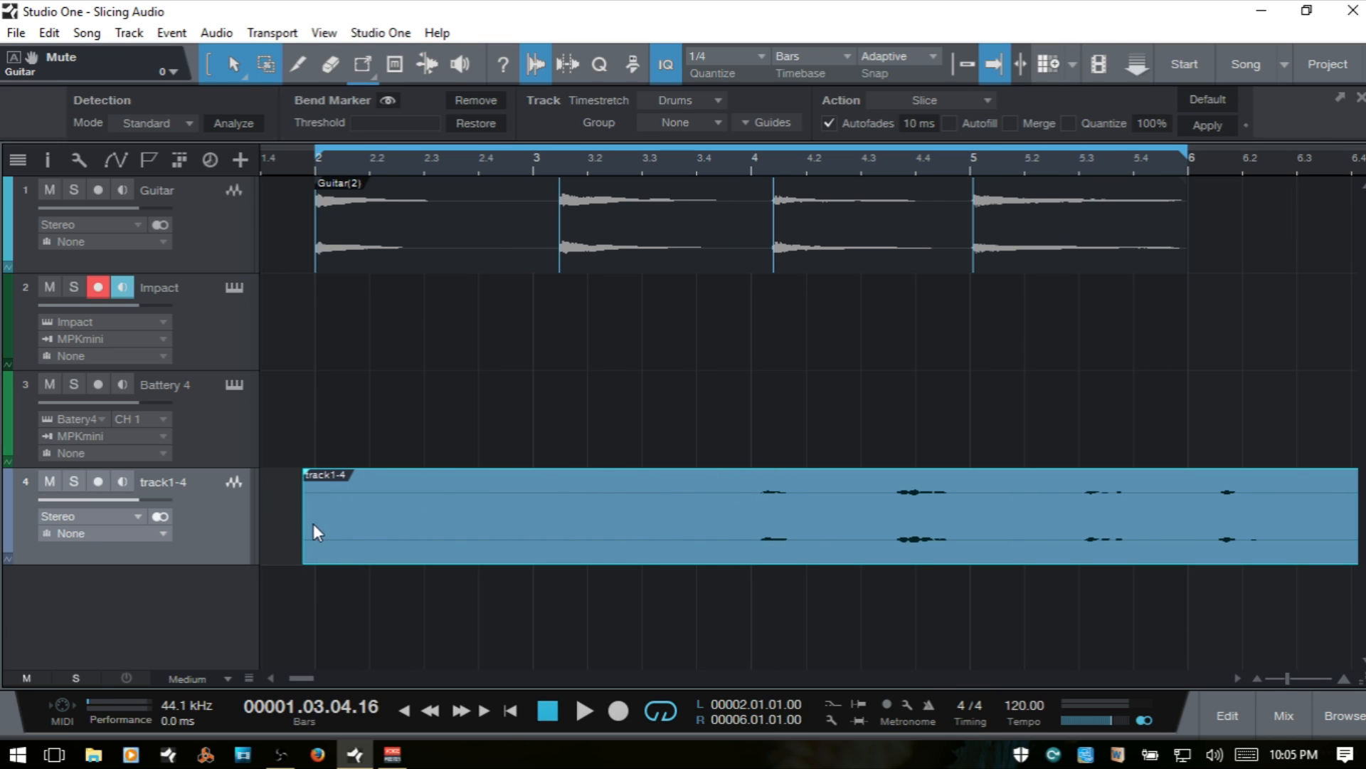
left_click_drag(302, 524, 639, 524)
left_click_drag(1011, 539, 572, 531)
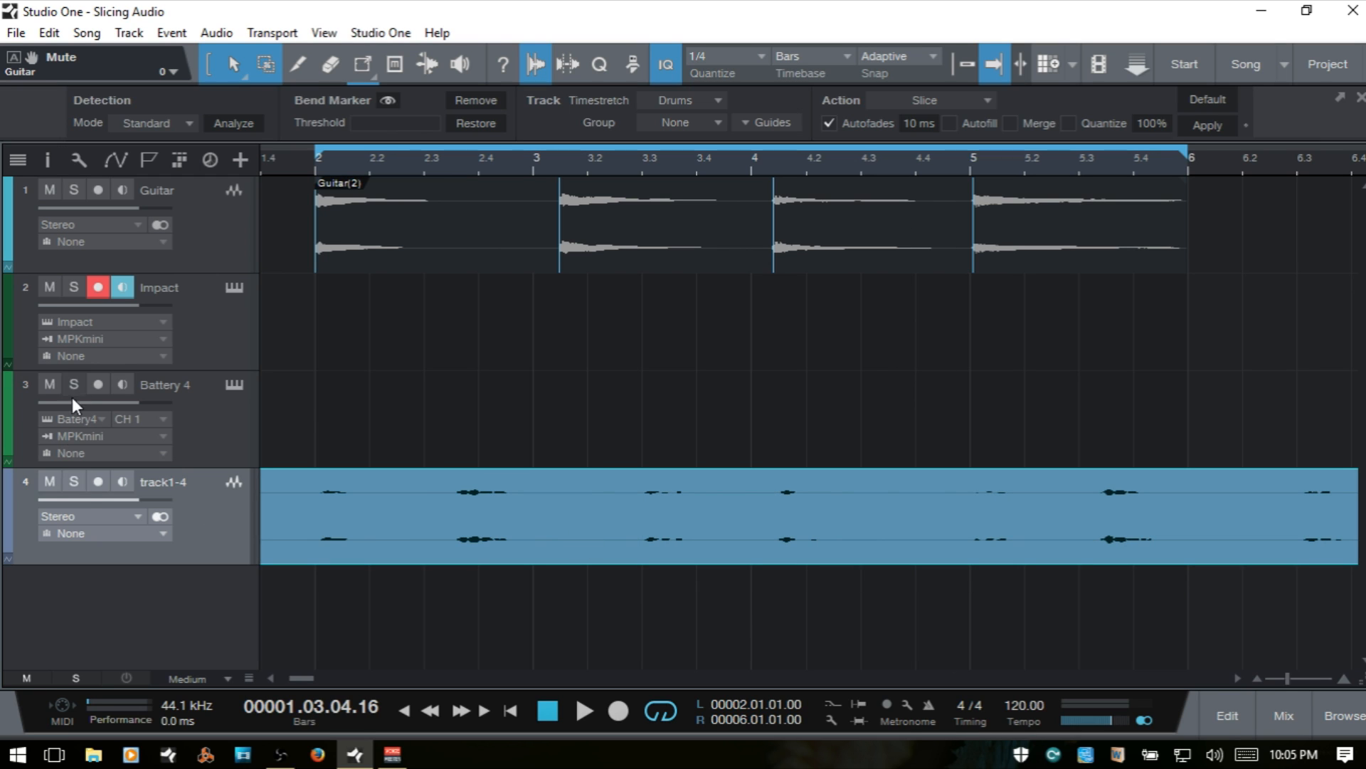
Step: Solo the track1-4 track and play it back, jumping ahead to about bar 8 and bar 12
left_click(74, 482)
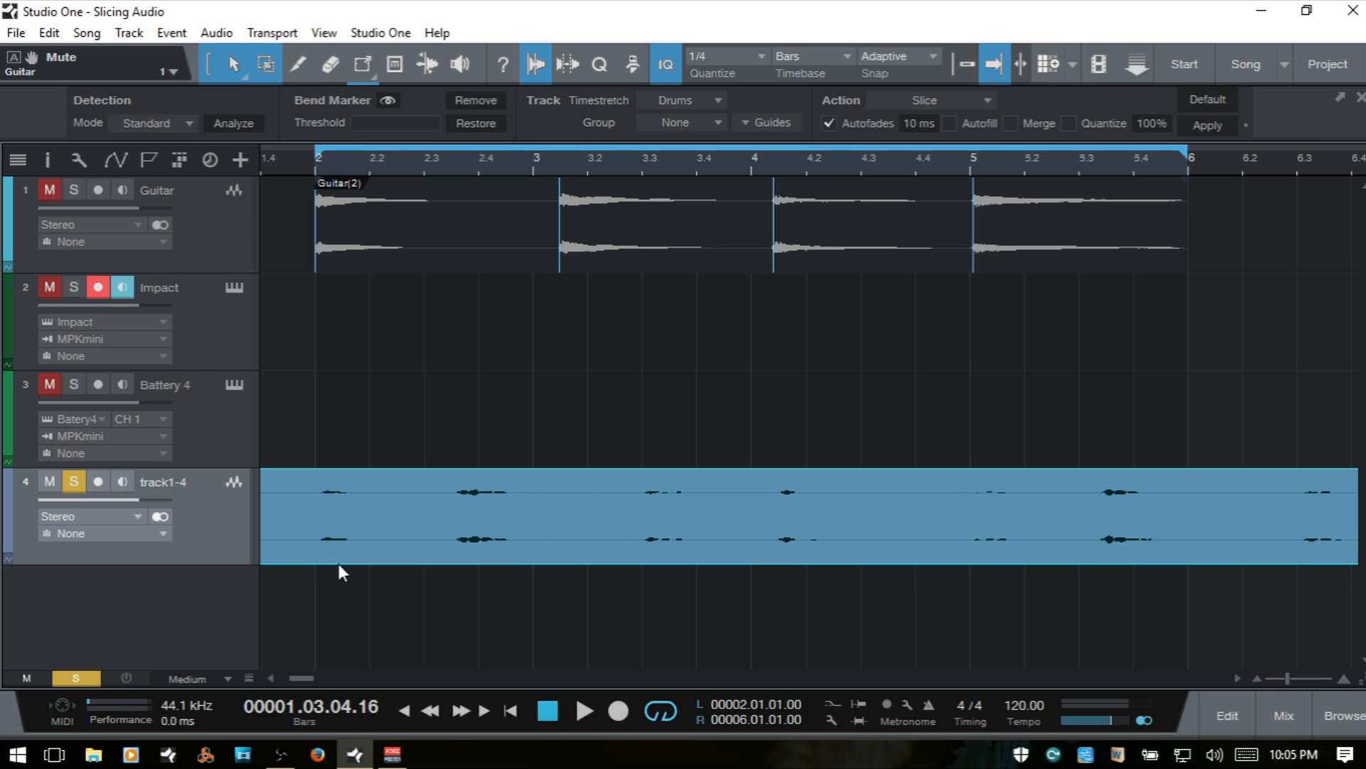
key("w")
key("w")
key("w")
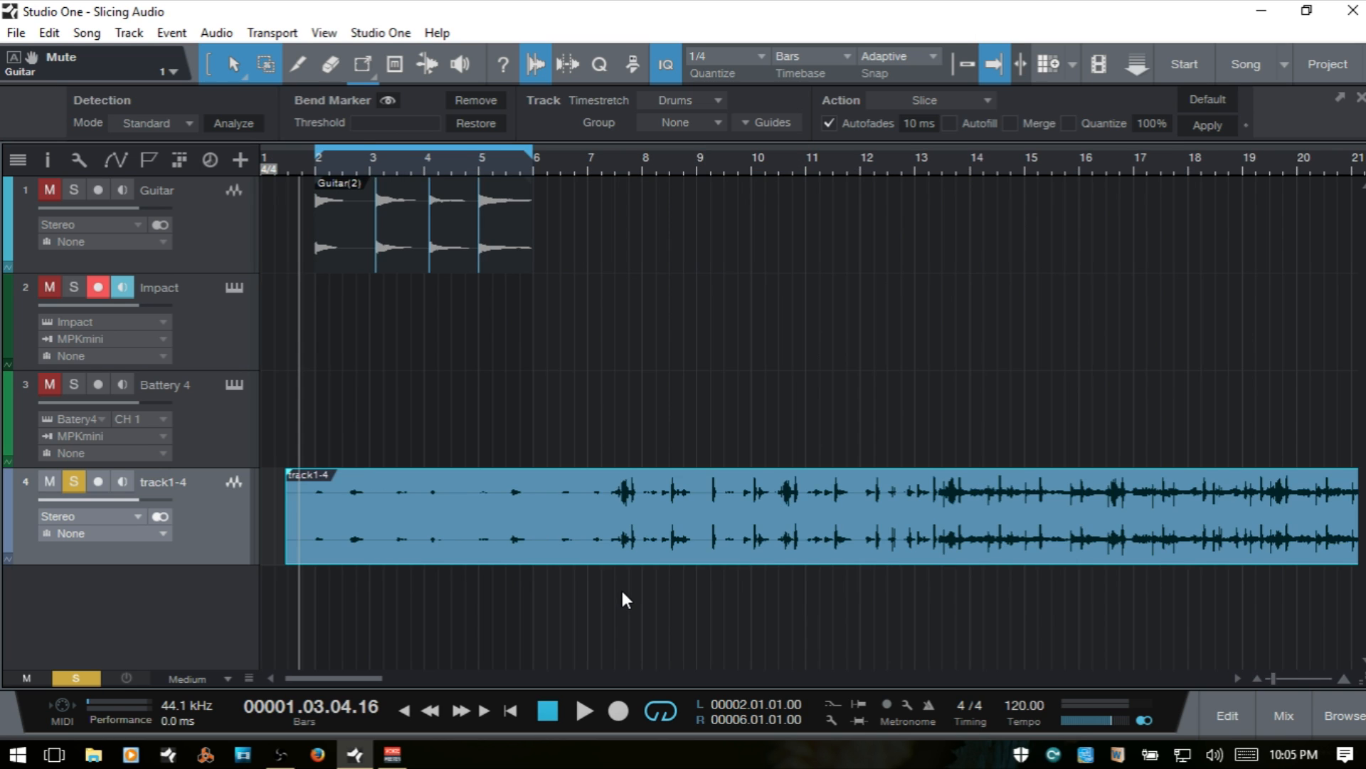
key("space")
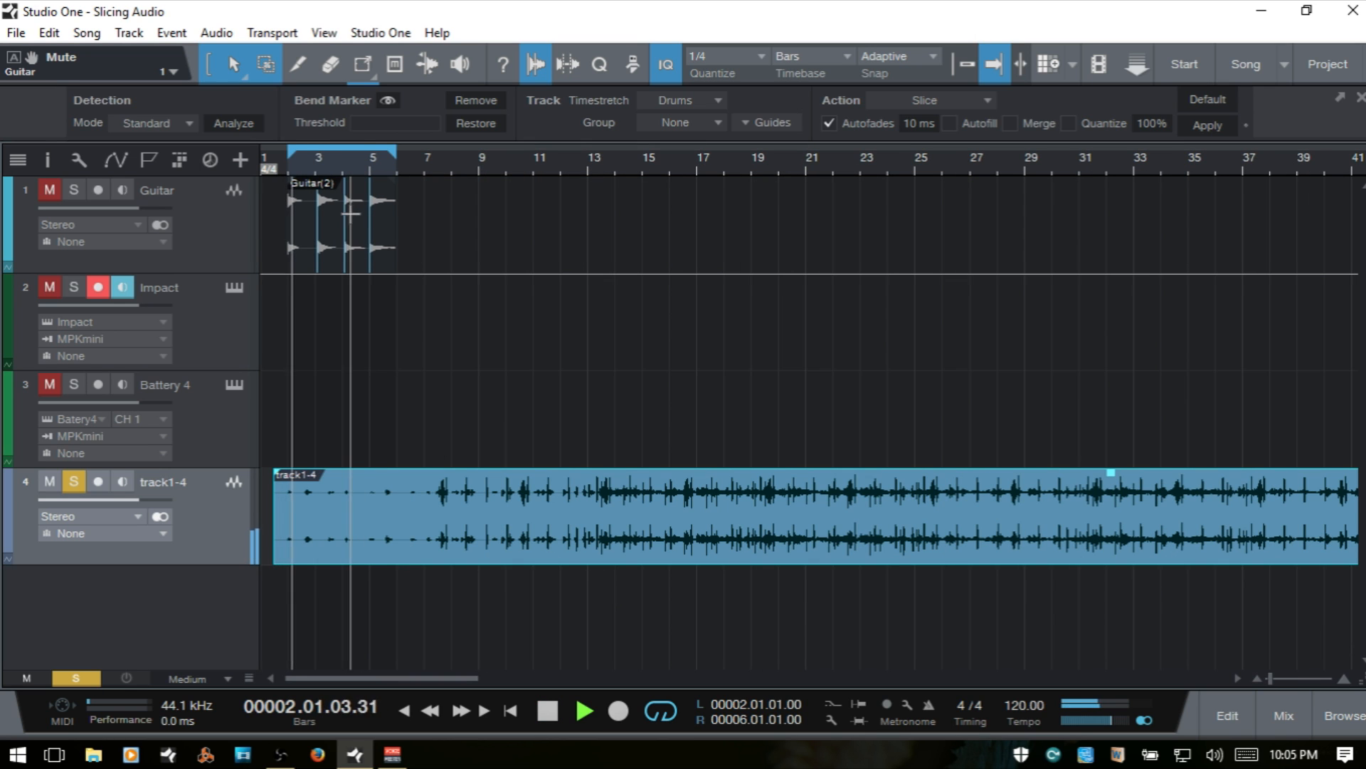
left_click(454, 170)
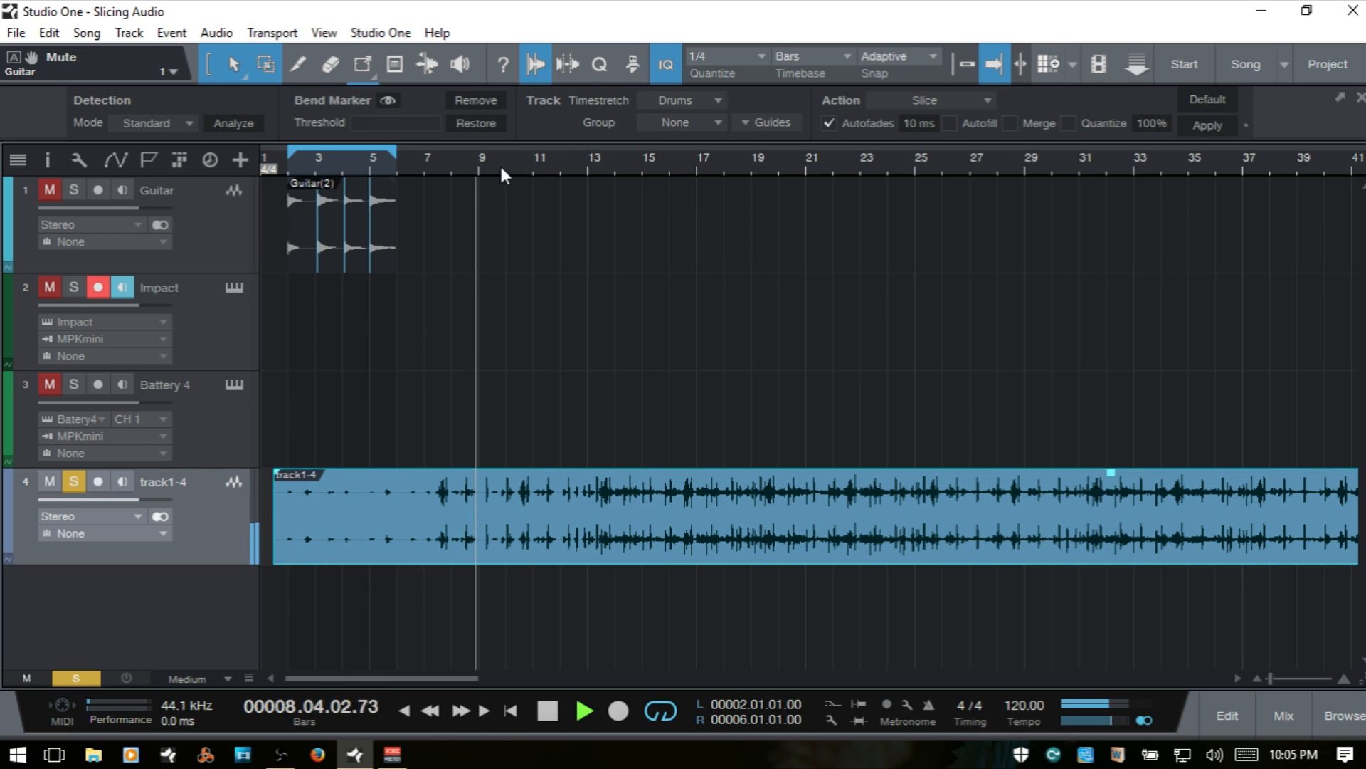
left_click(564, 163)
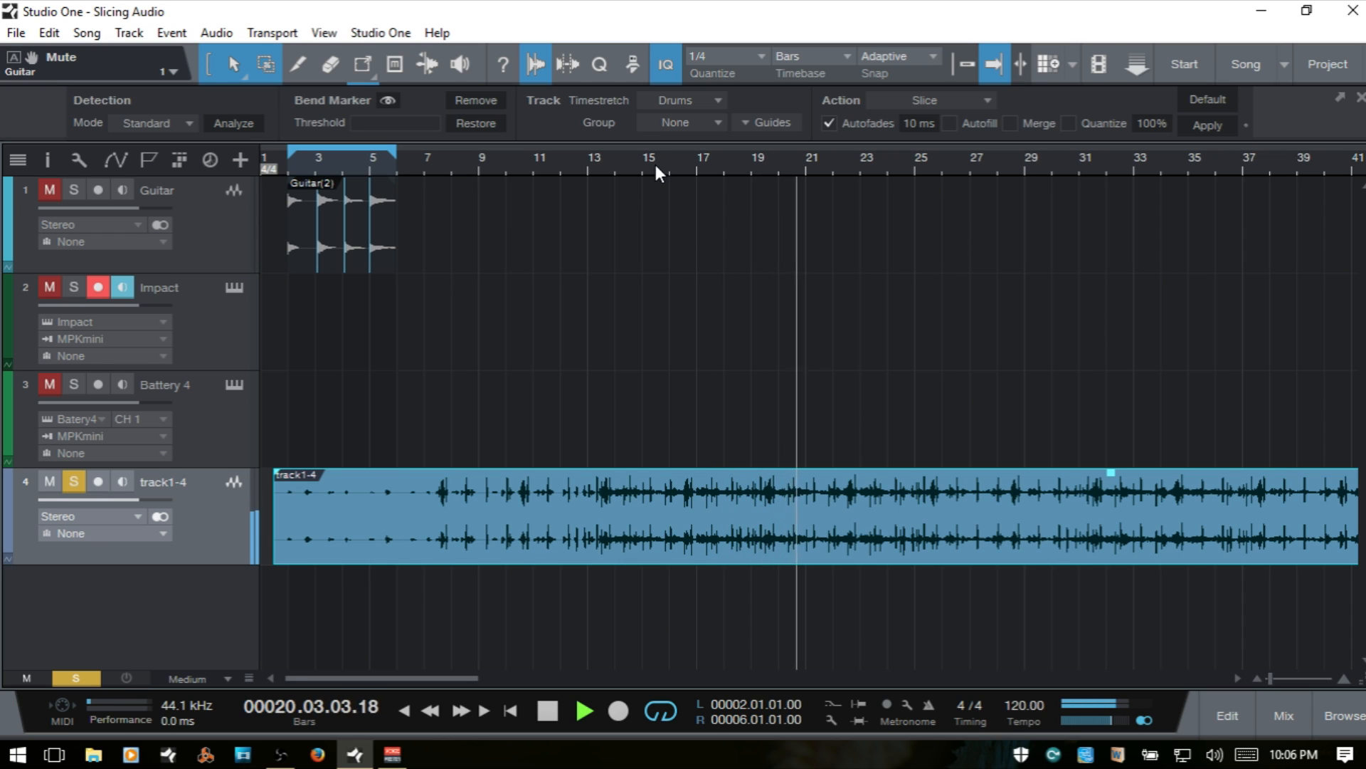
key("space")
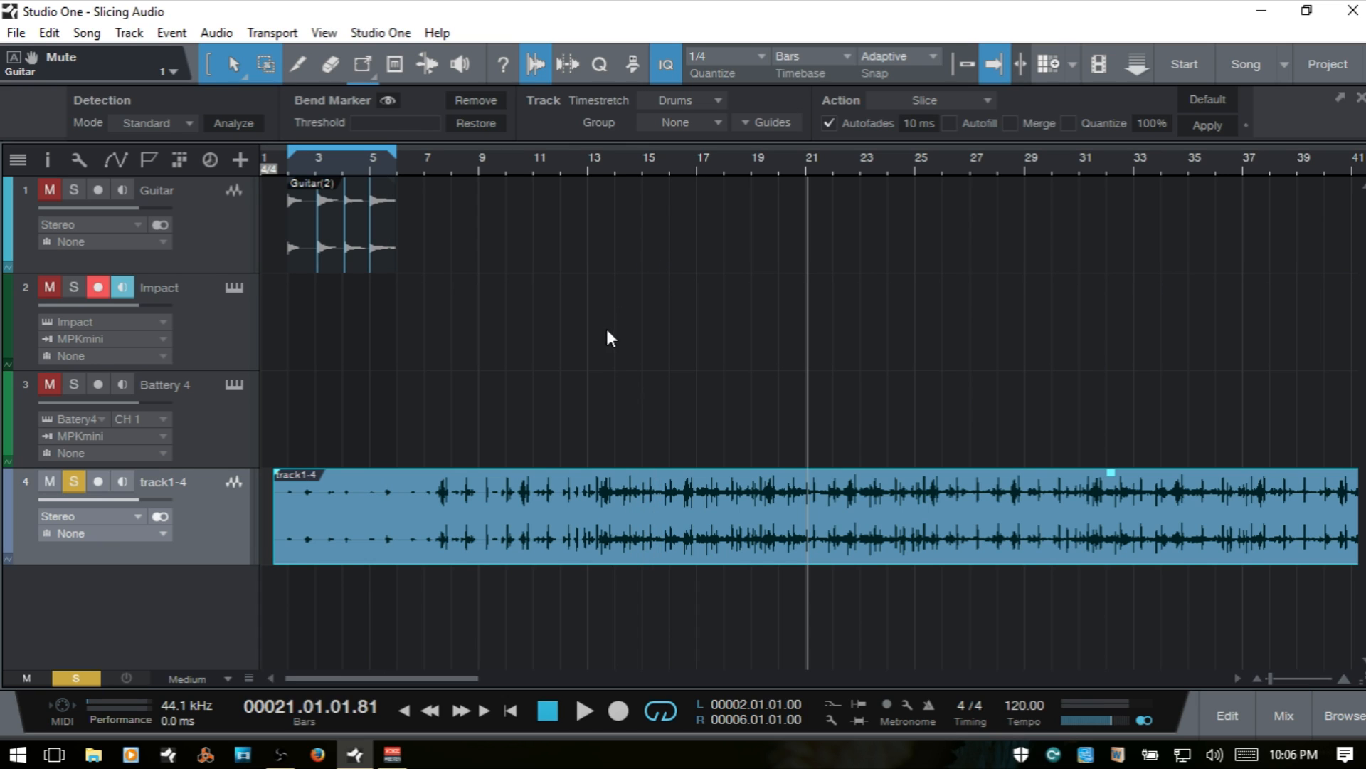
Step: Check the option for stretching audio files to the song tempo in the general song setup, leaving the settings as they are
left_click(177, 706)
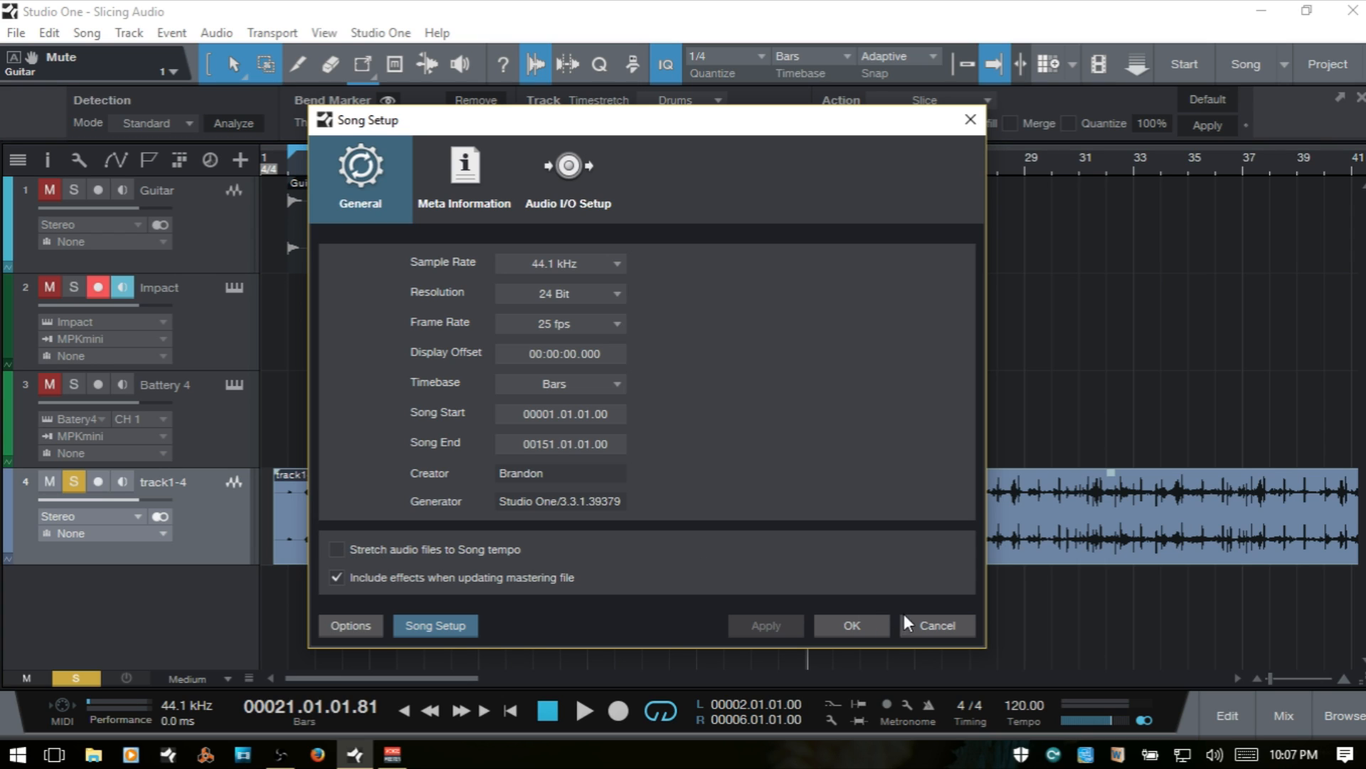
left_click(936, 626)
left_click(676, 532)
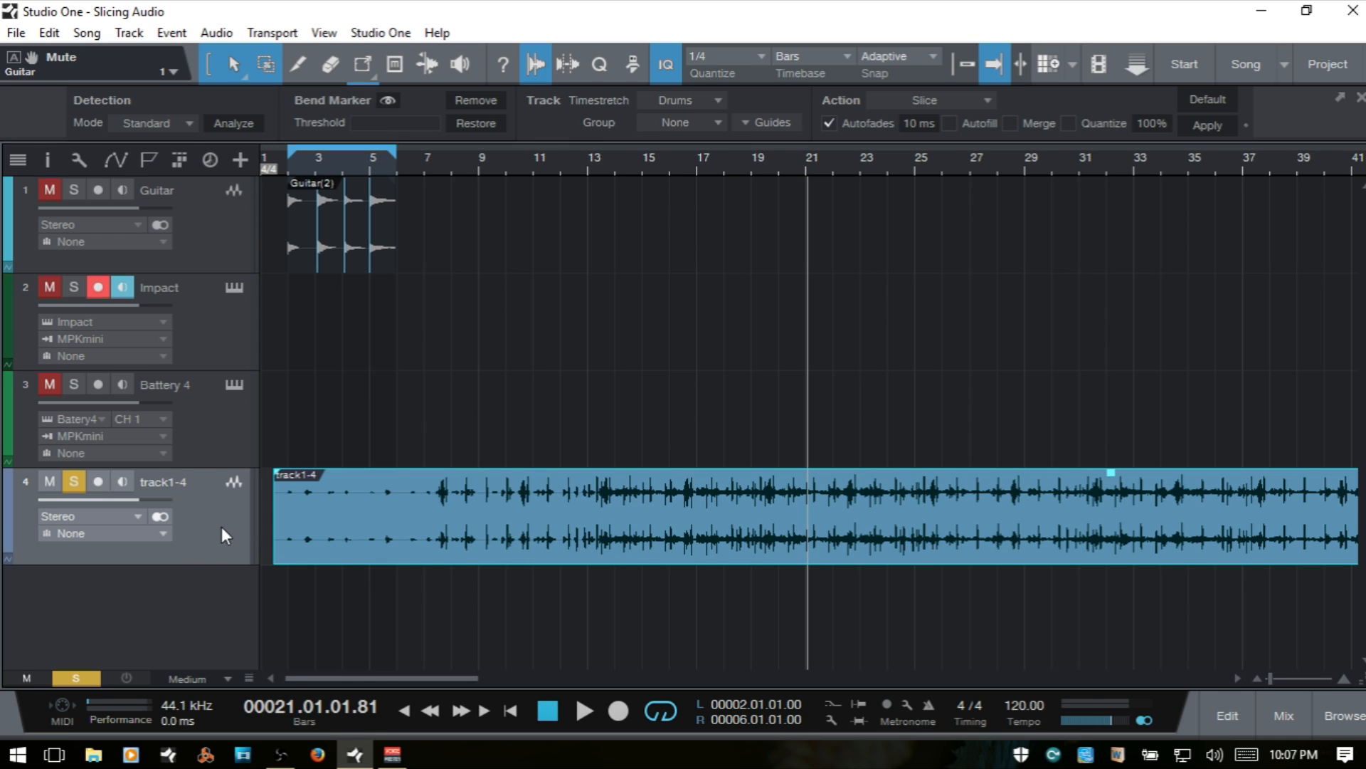
Step: Review the tempo mode choices for the track1-4 track in its inspector, keeping Follow
key("F4")
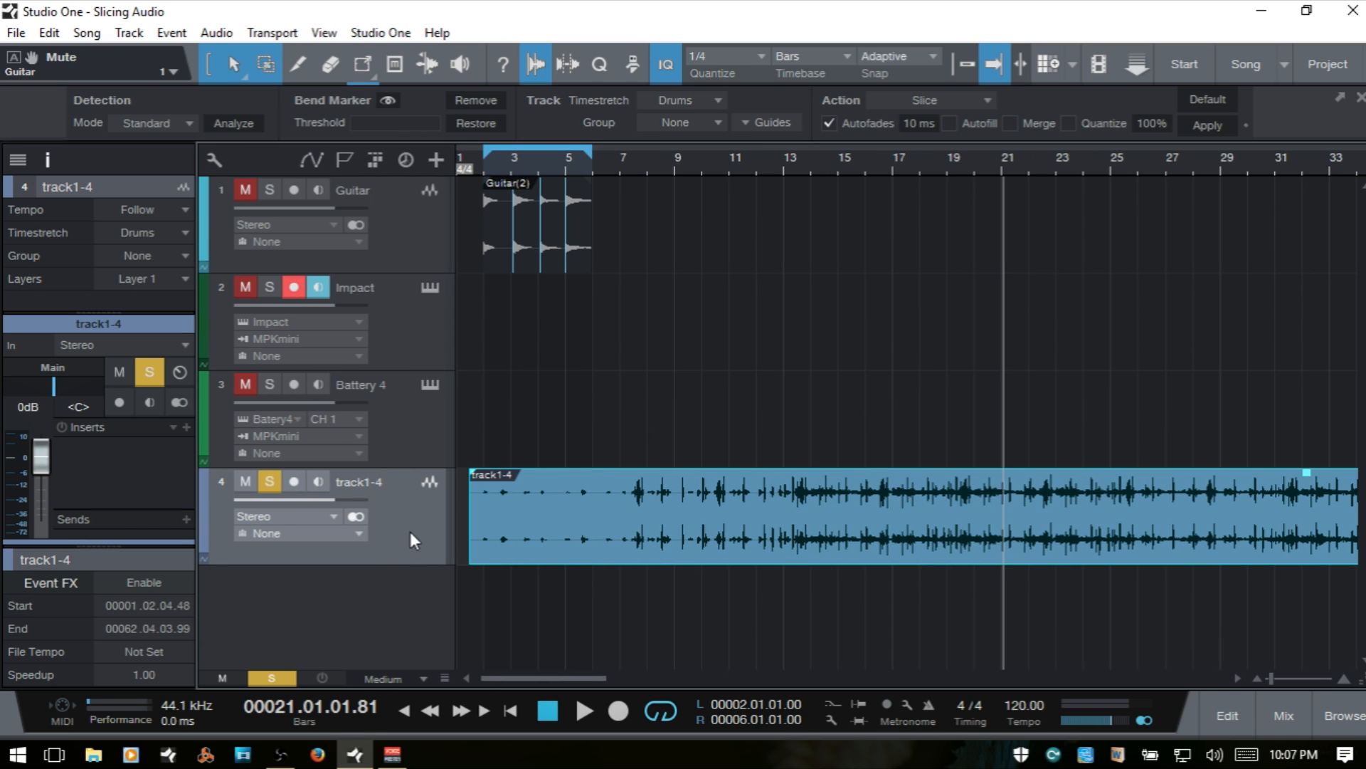
left_click(180, 210)
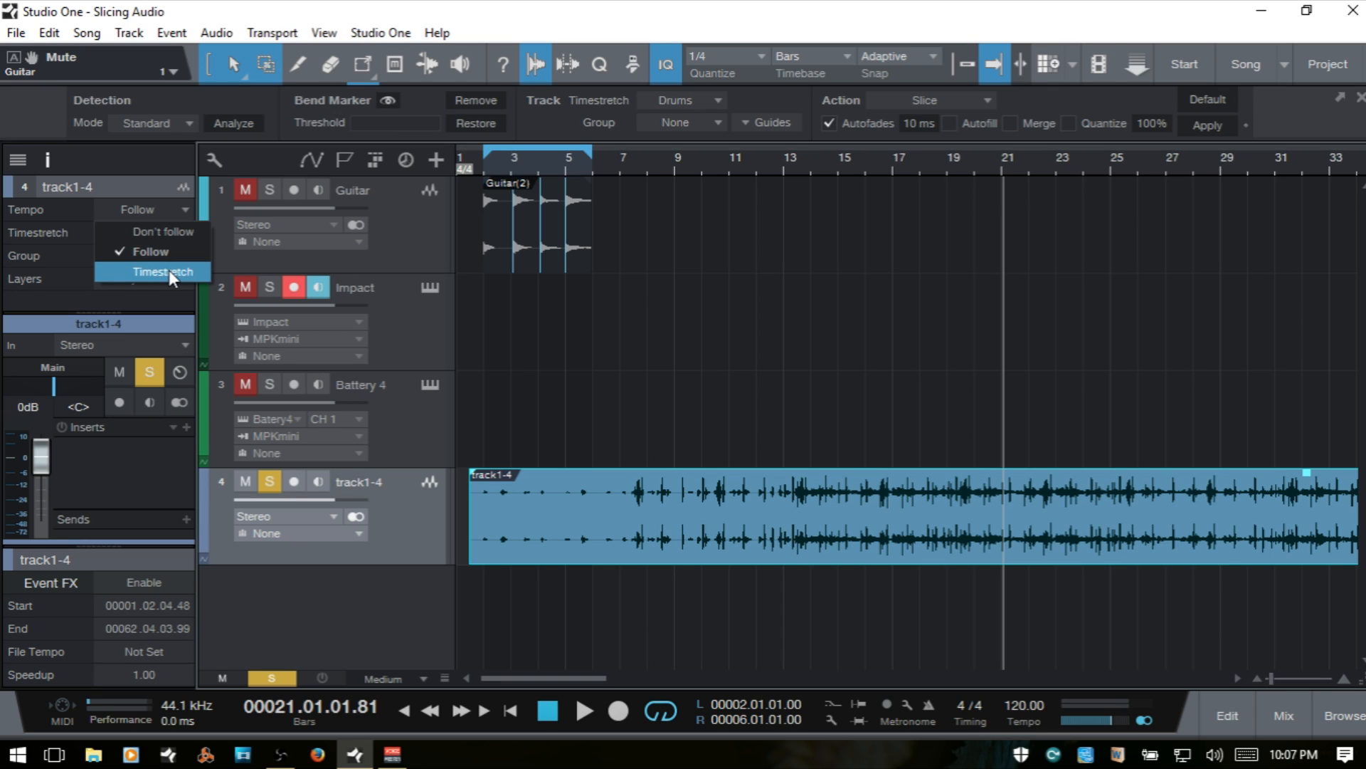
left_click(161, 251)
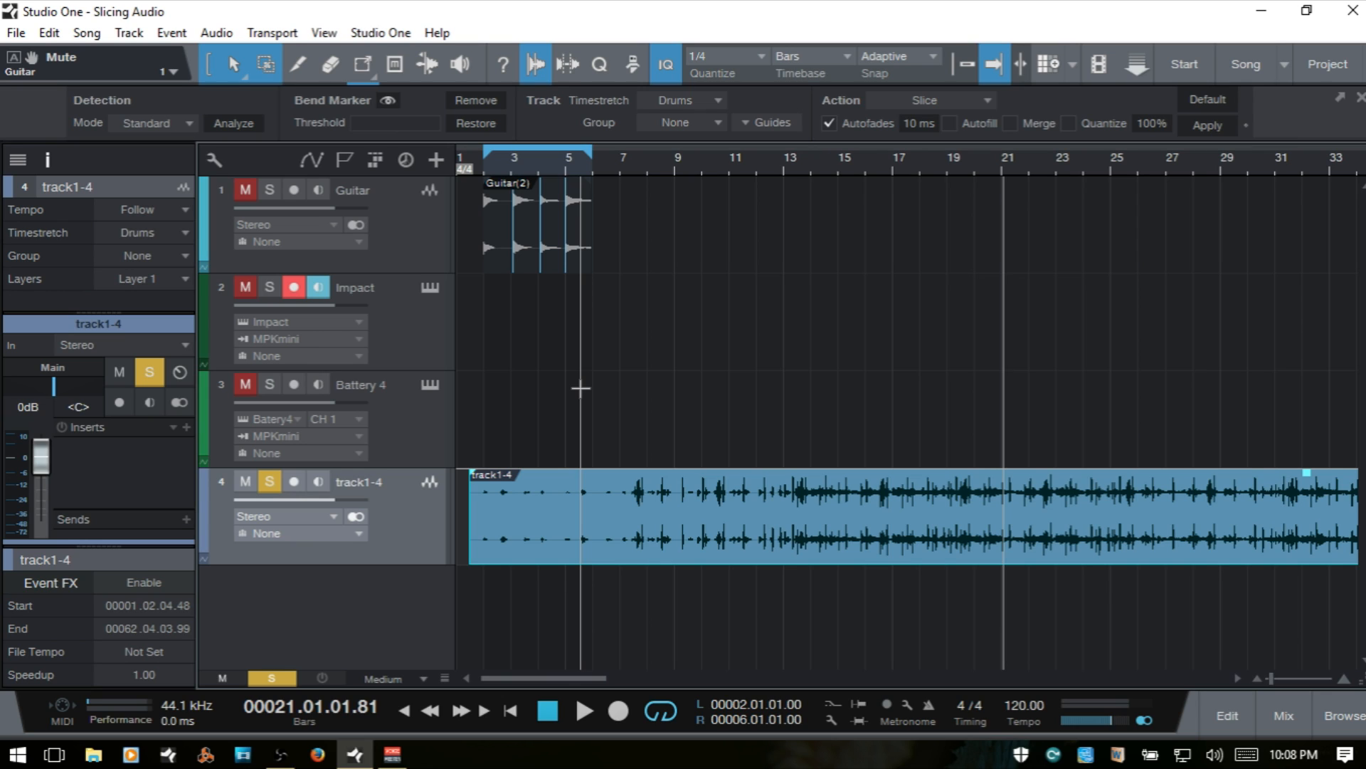
key("F4")
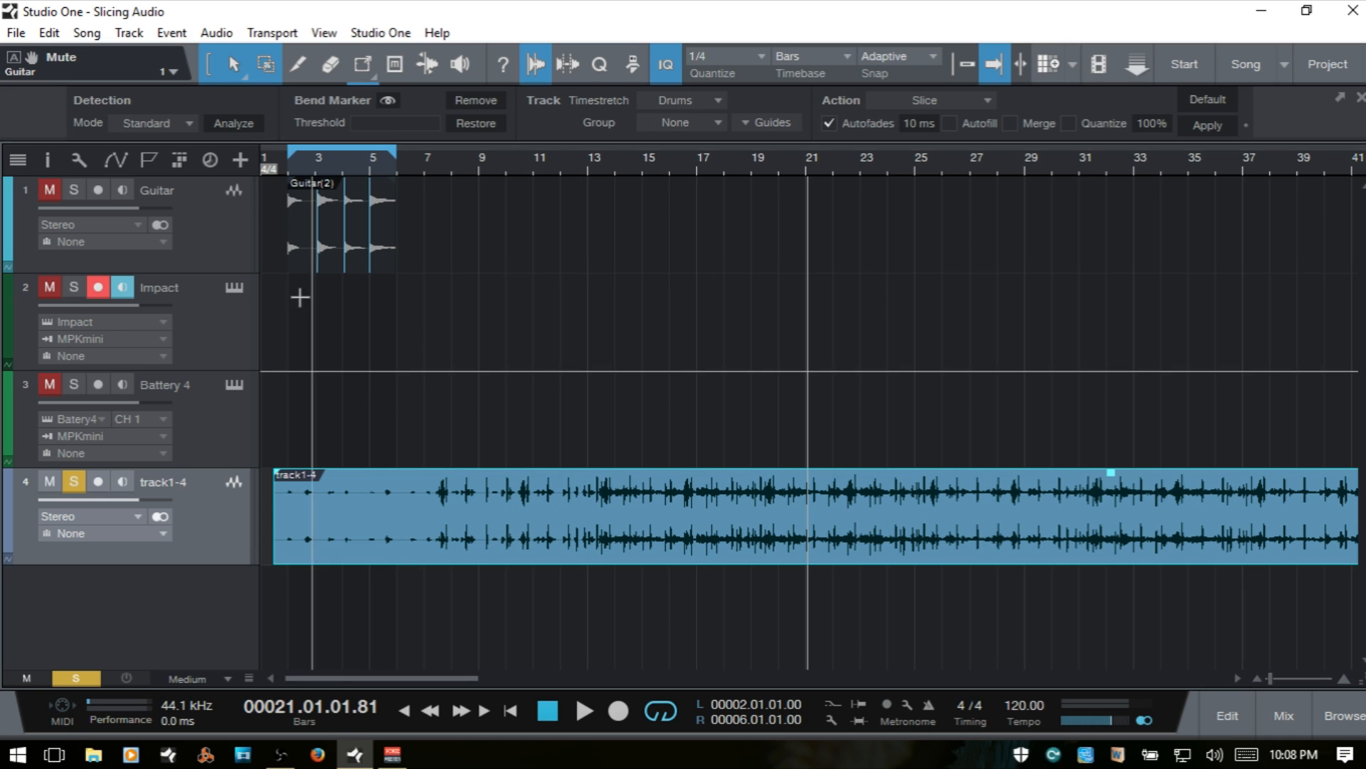
Step: Play the soloed track from about bar 11 and tap the song tempo along with the beat
left_click(547, 167)
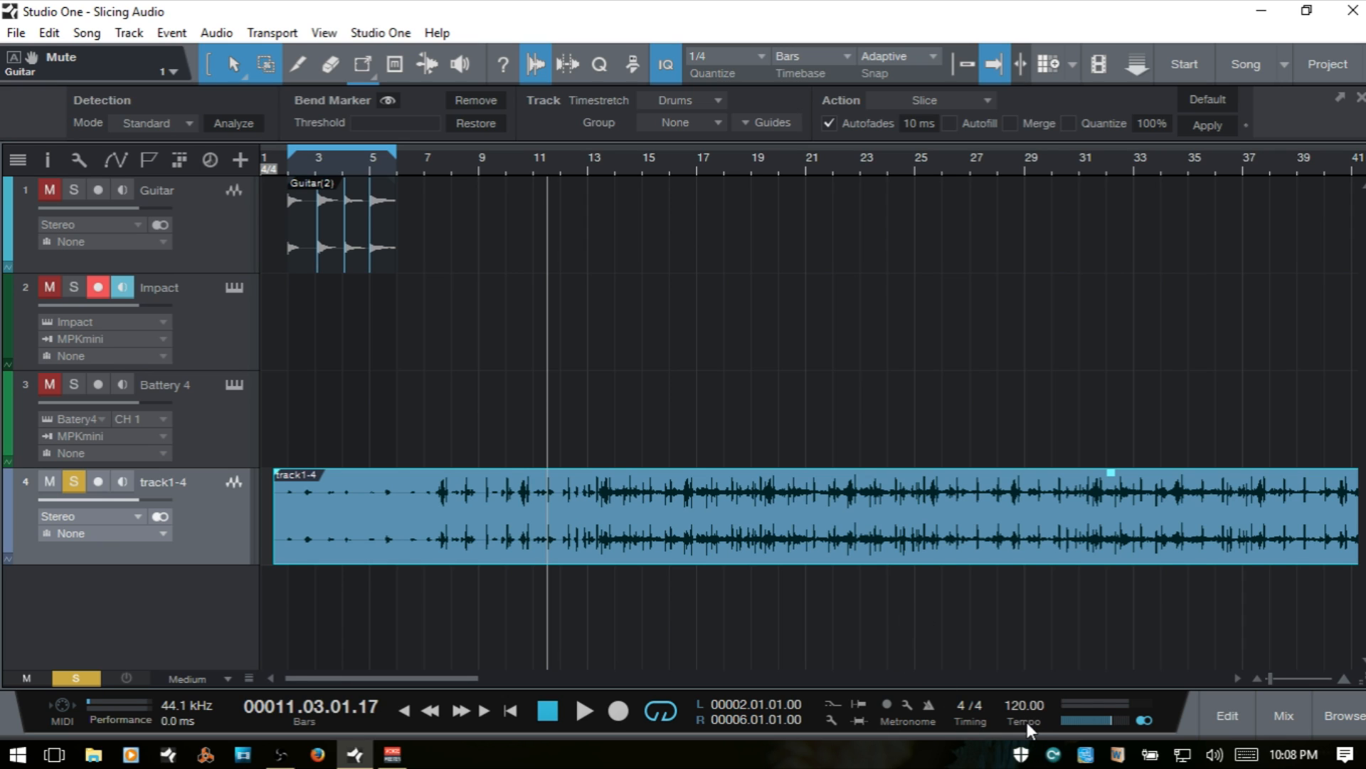
key("space")
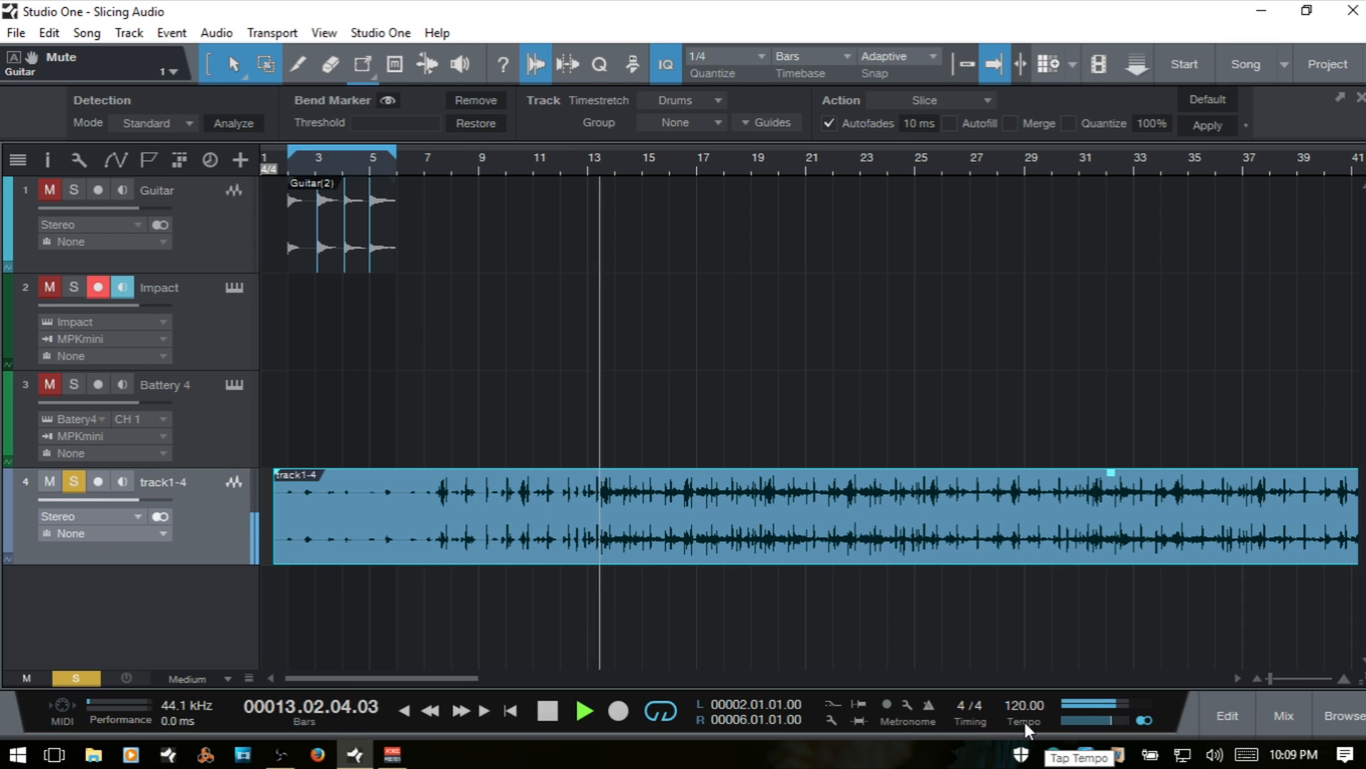
left_click(1025, 722)
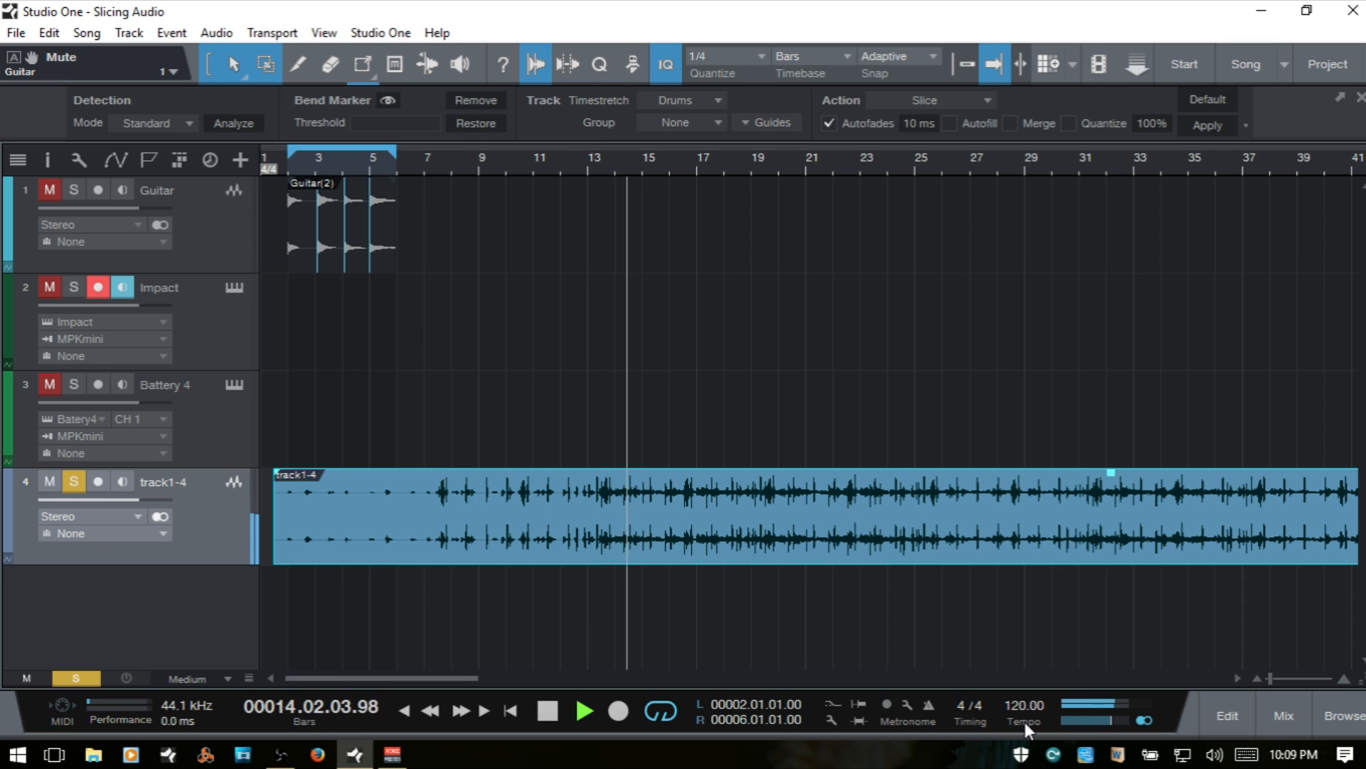
left_click(1025, 722)
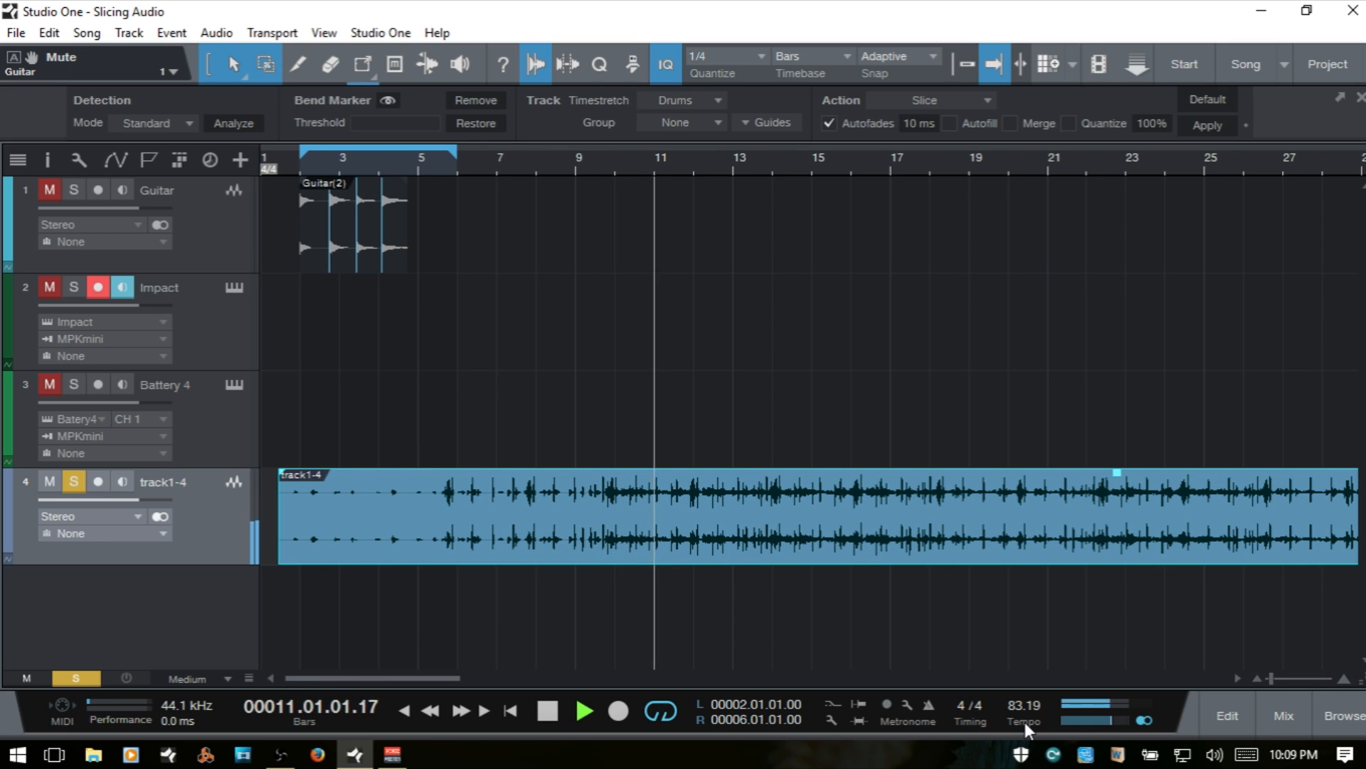
left_click(1025, 722)
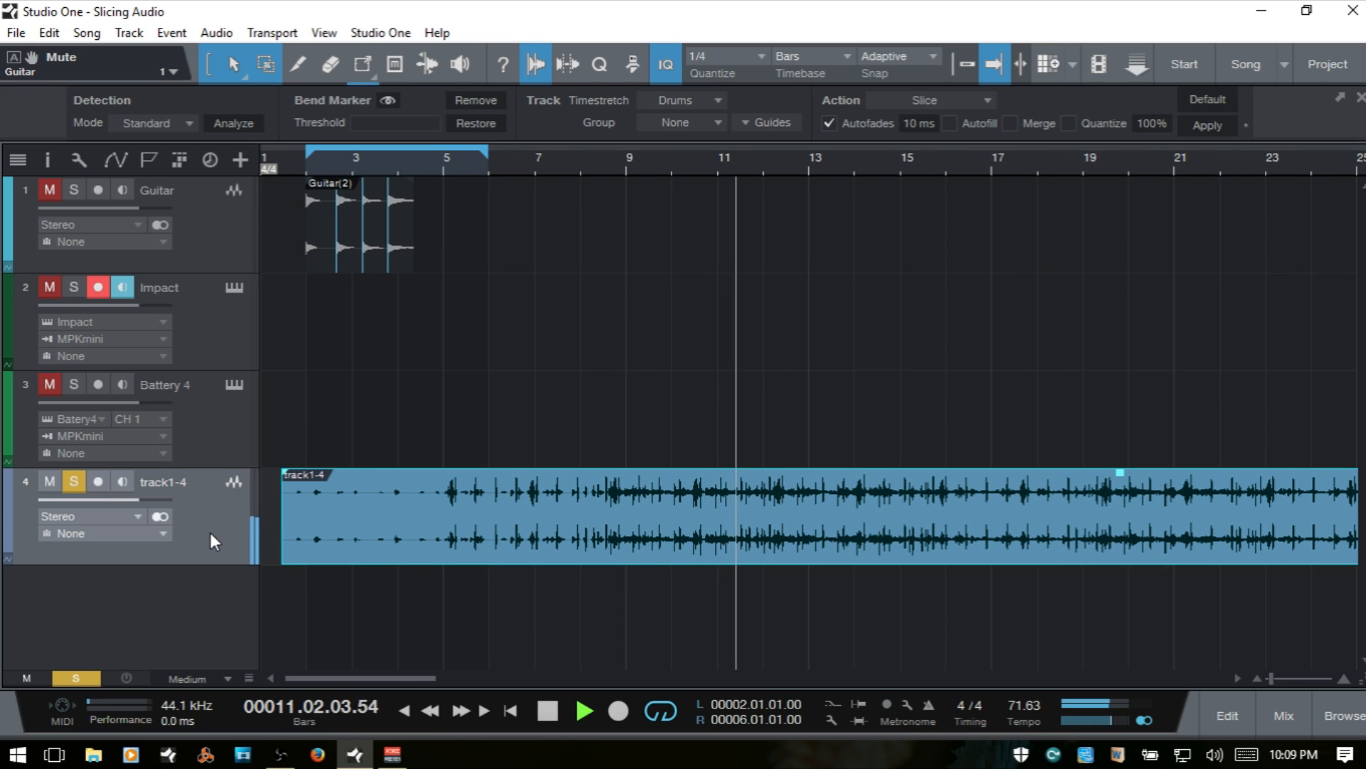
key("space")
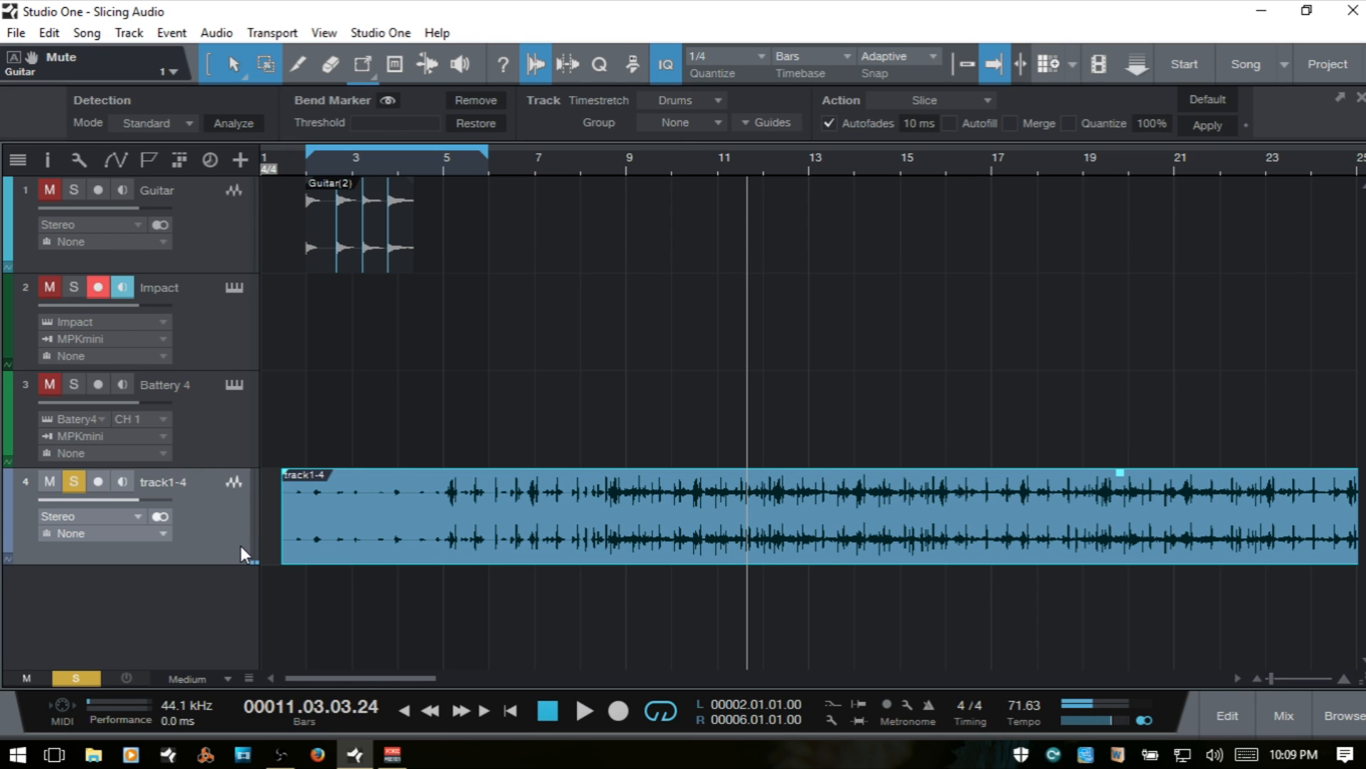
Step: Set the track1-4 track's tempo mode to Don't follow in the inspector
key("F4")
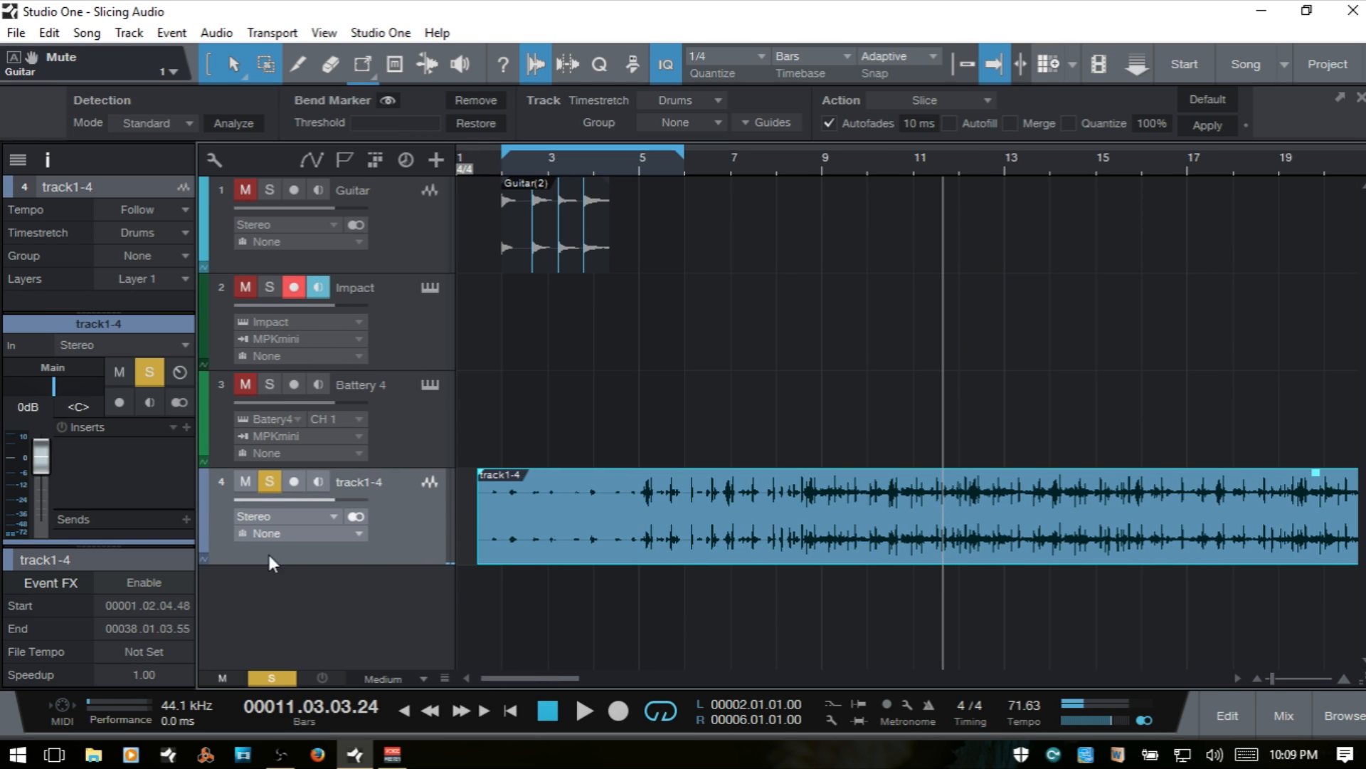
left_click(145, 210)
left_click(148, 232)
key("F4")
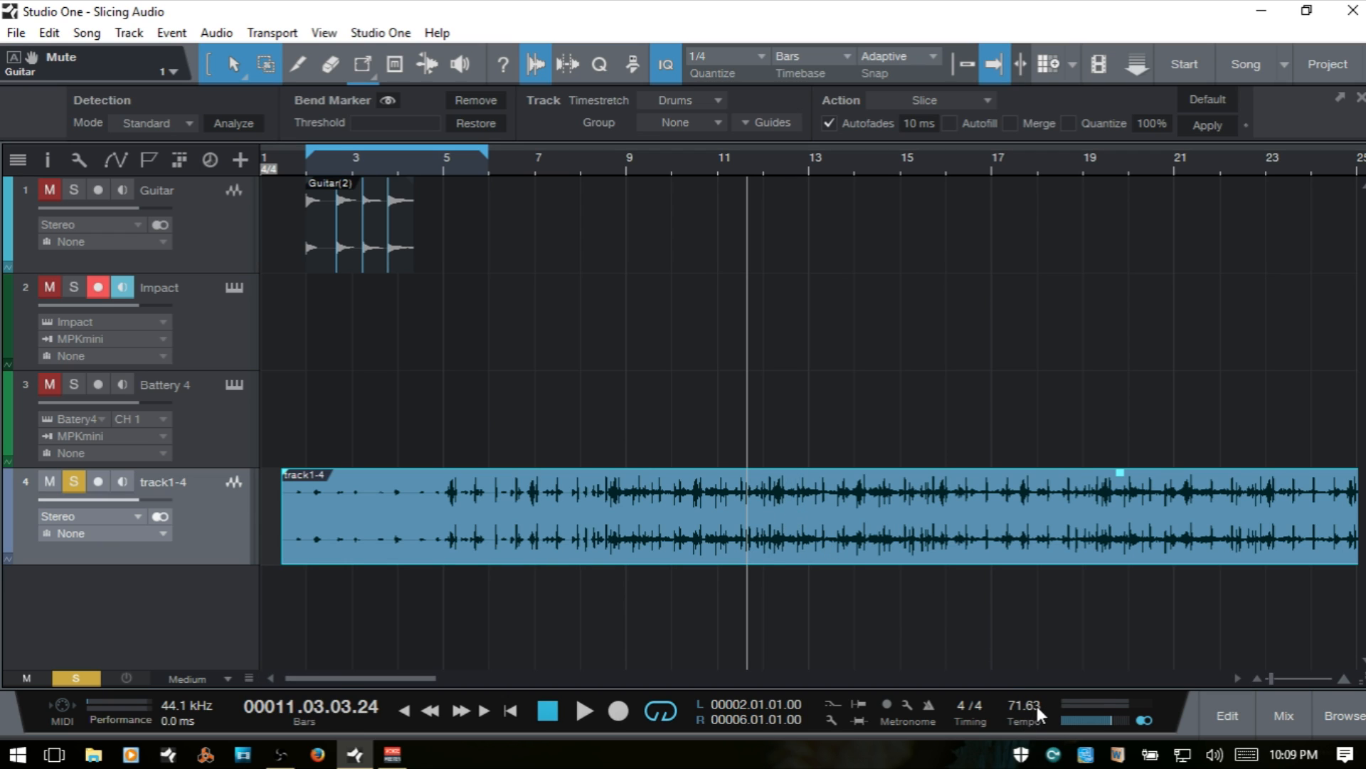
Step: Tap the tempo along with the playing track, stop playback, and set the song tempo to 80
key("space")
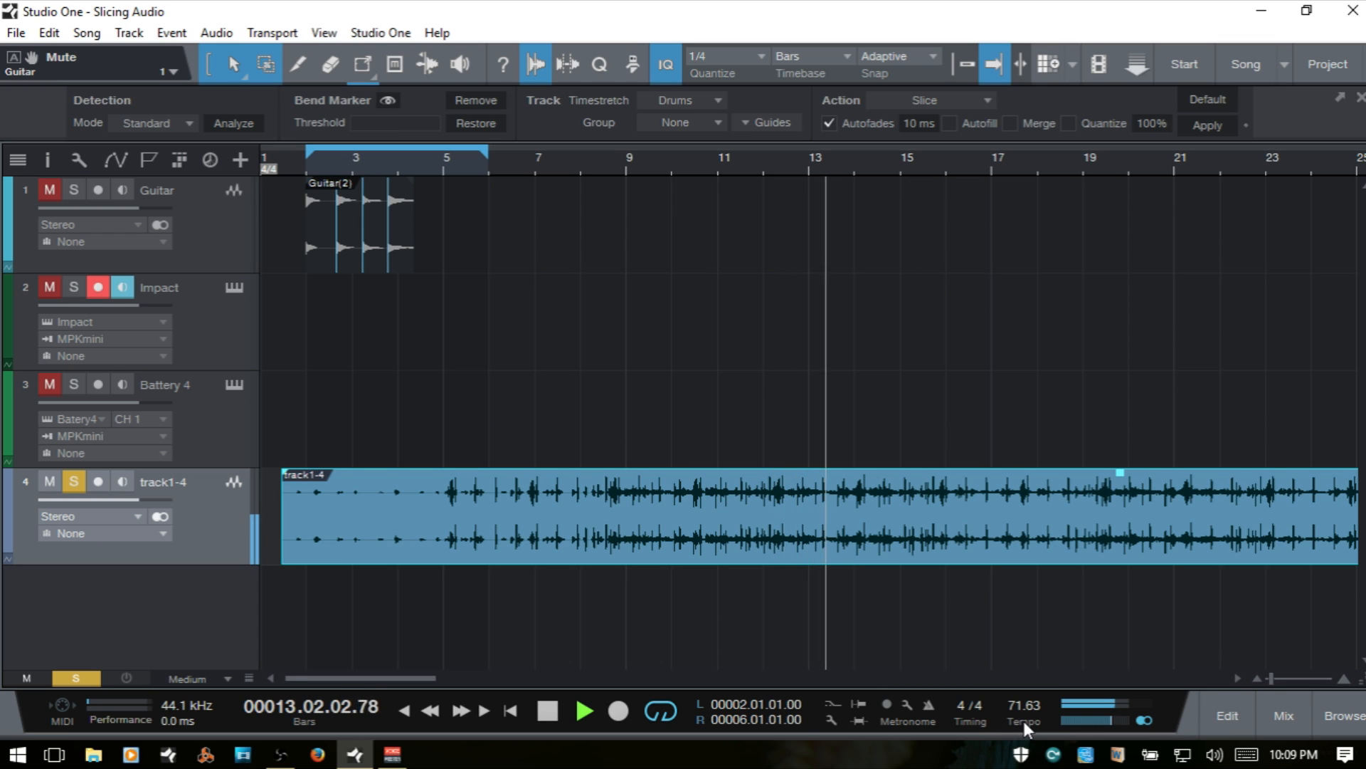
left_click(1024, 721)
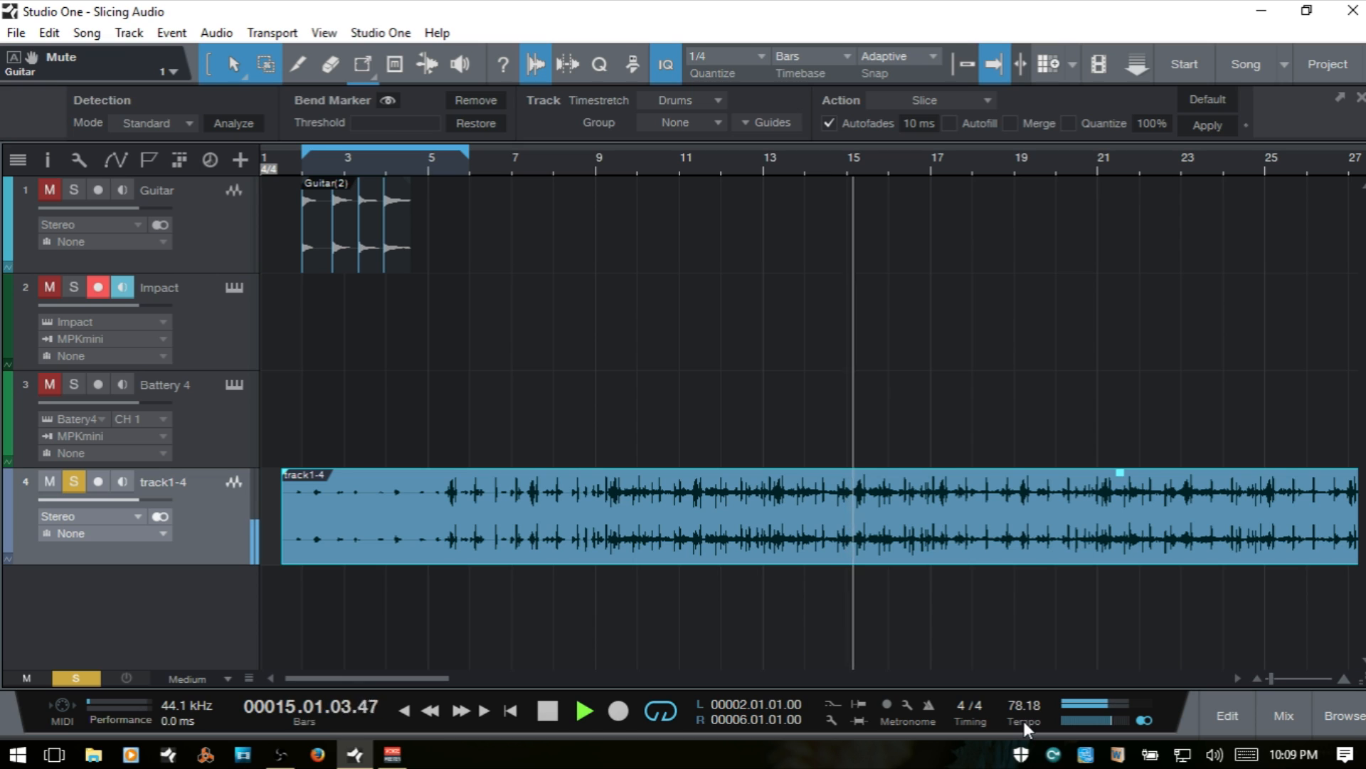
left_click(1023, 720)
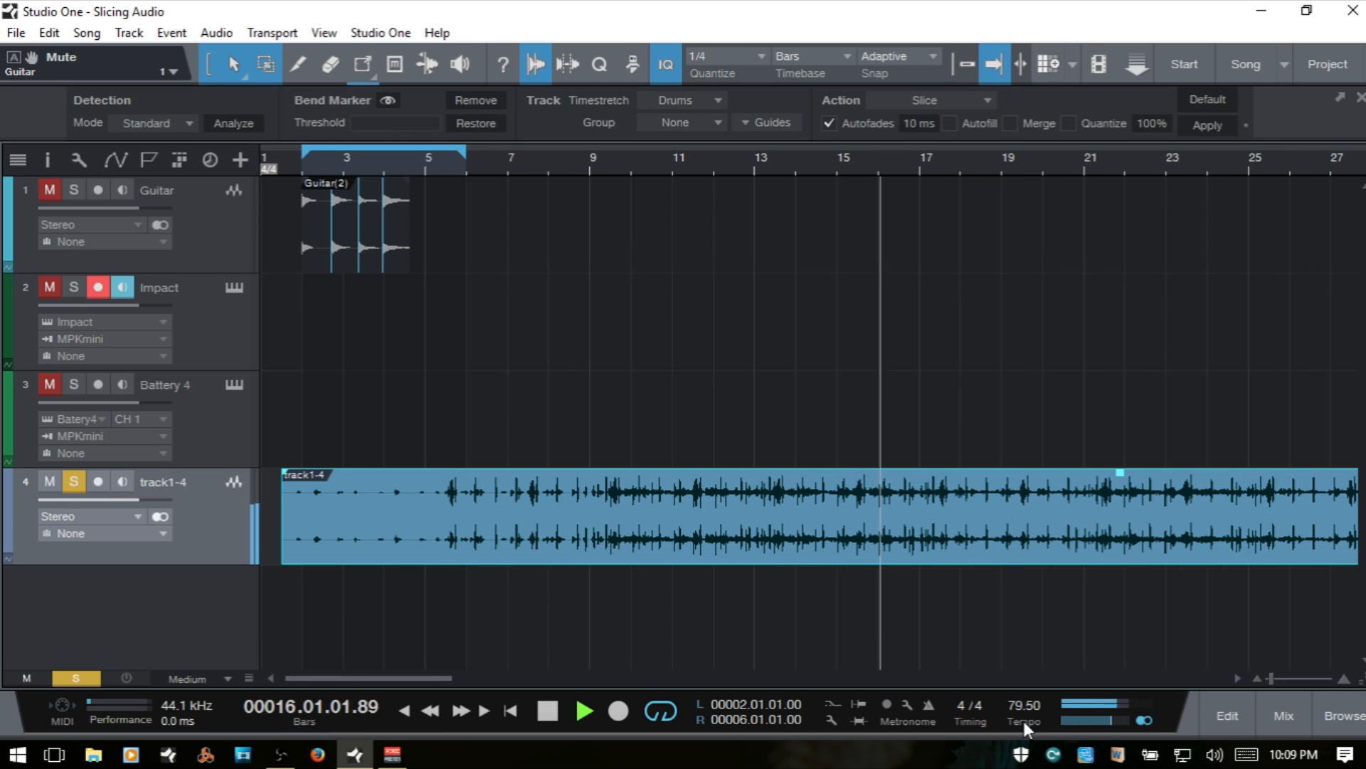
left_click(1024, 720)
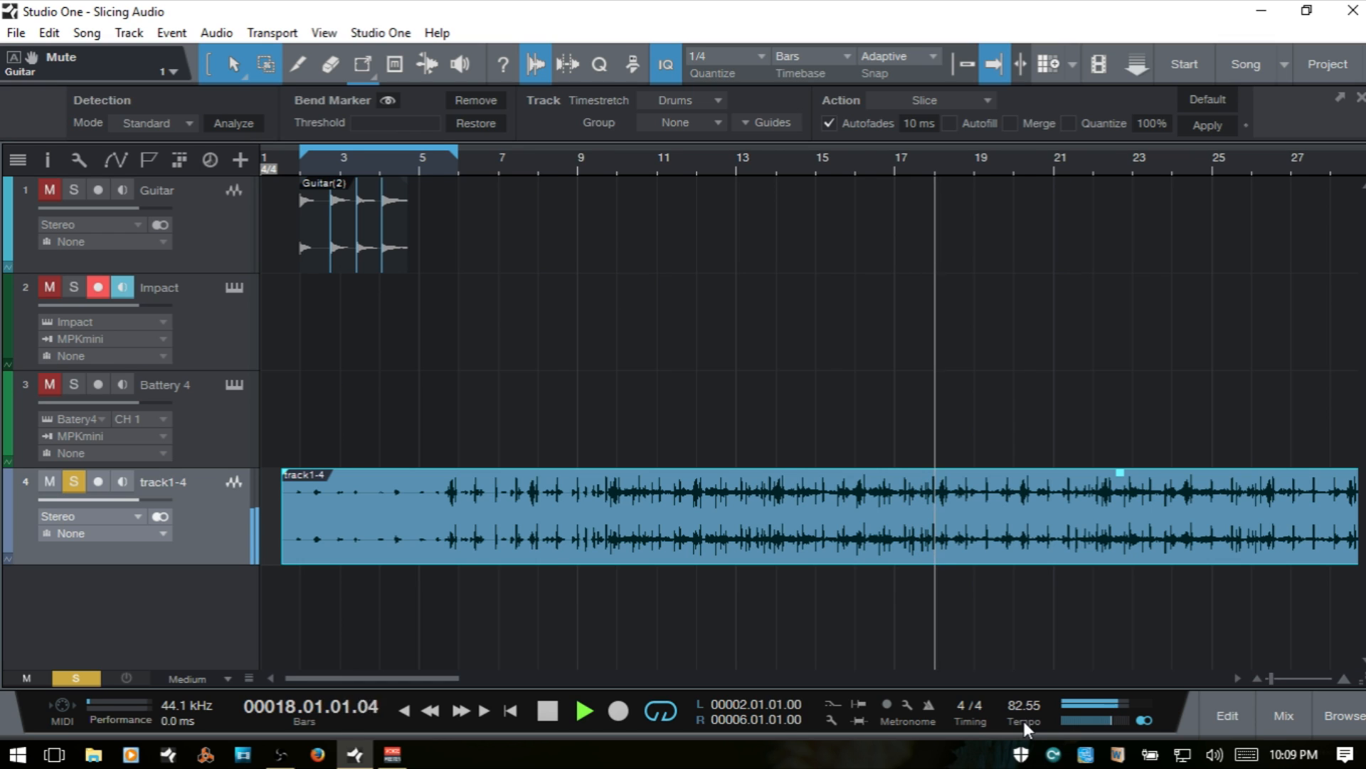
left_click(1024, 720)
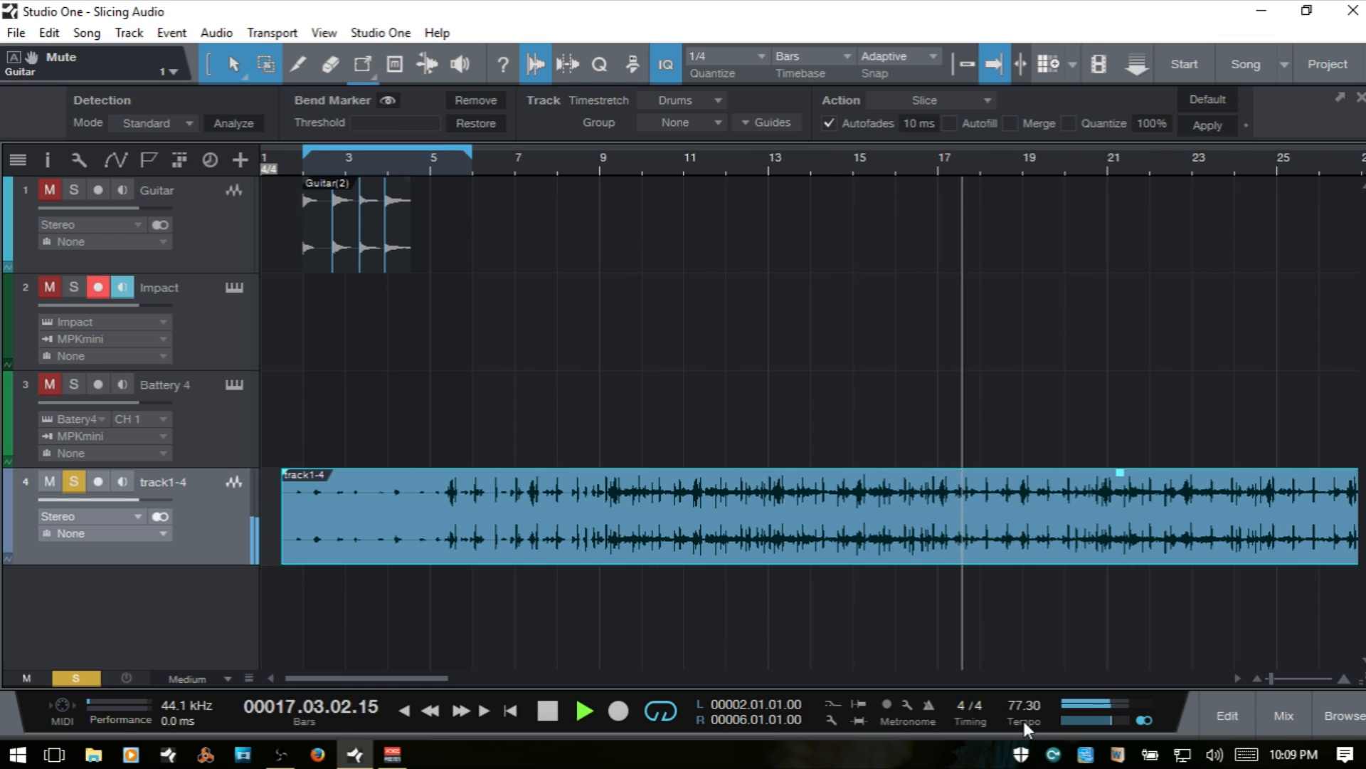
left_click(1023, 720)
key("space")
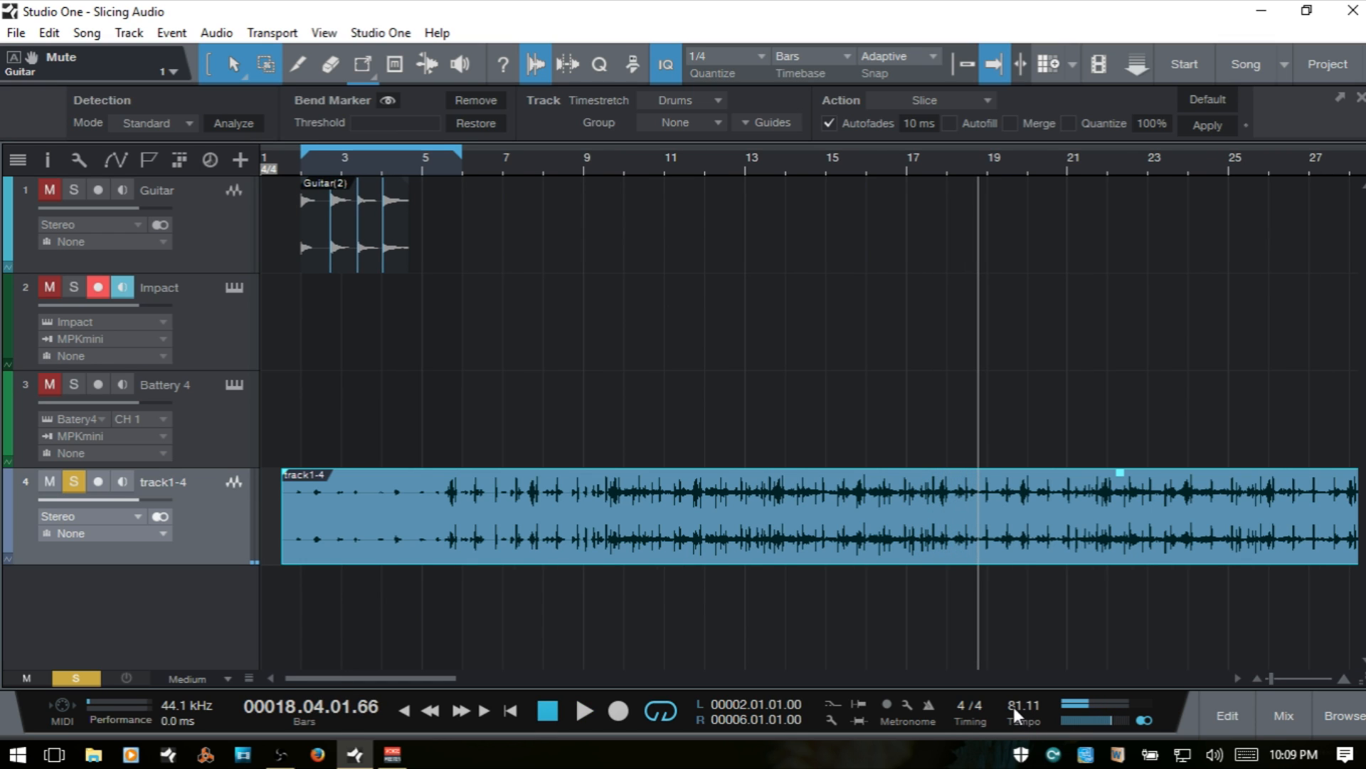
double_click(1014, 705)
type("80")
key("Return")
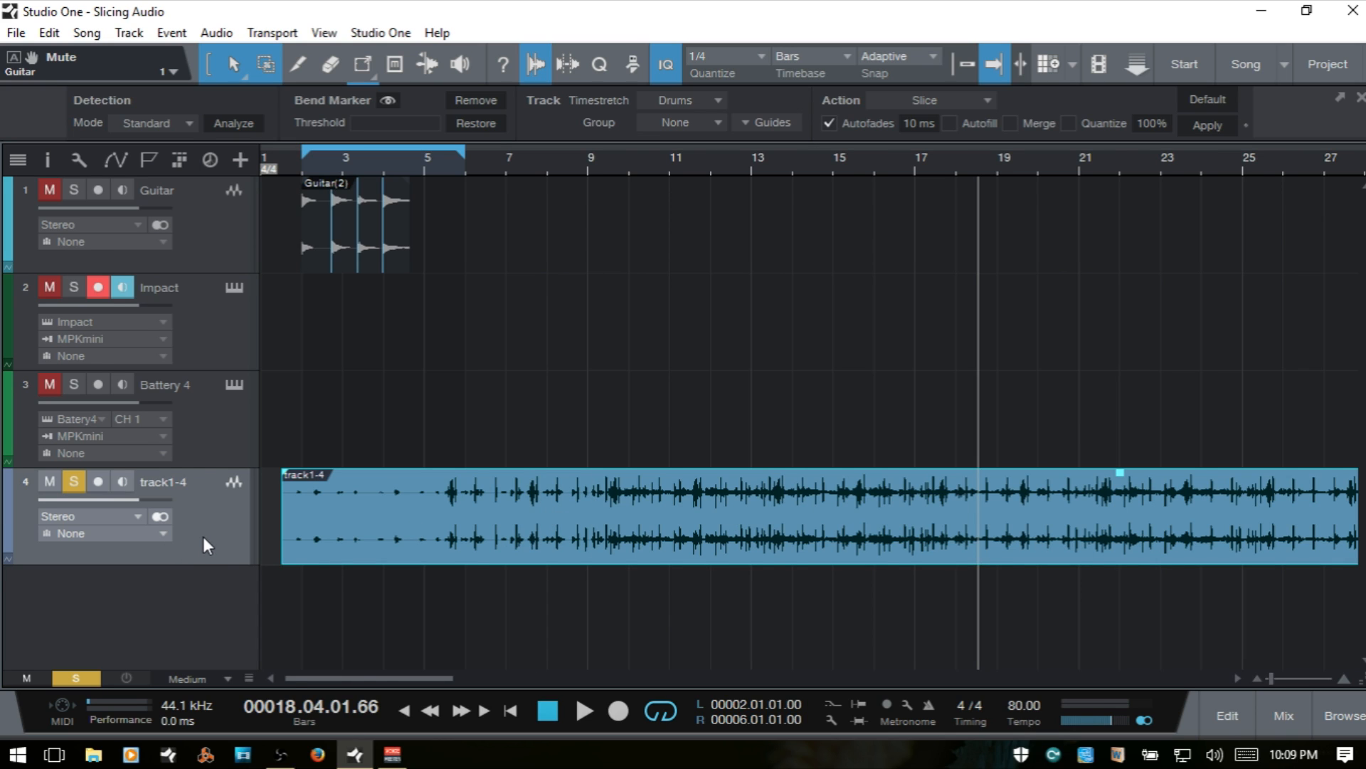
Step: Set the track1-4 event's file tempo to 80
key("F4")
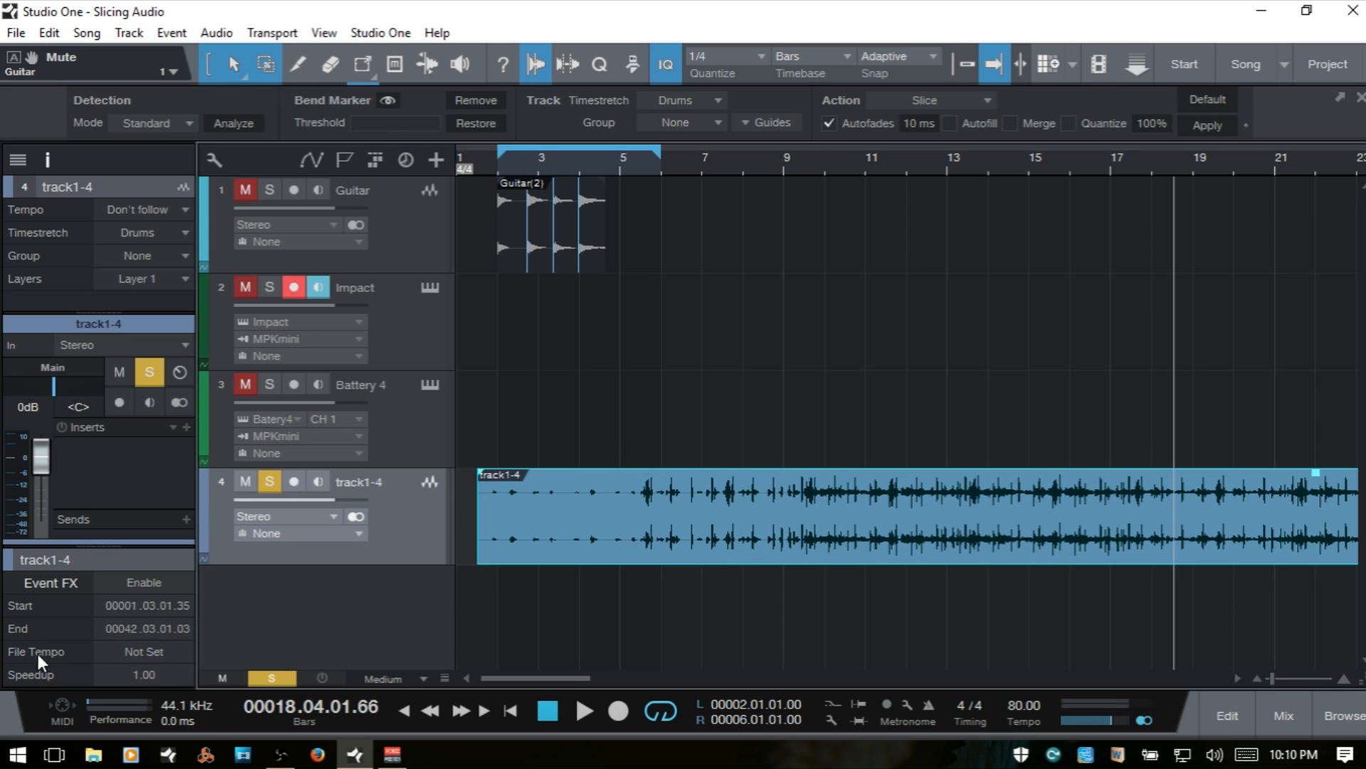
right_click(870, 535)
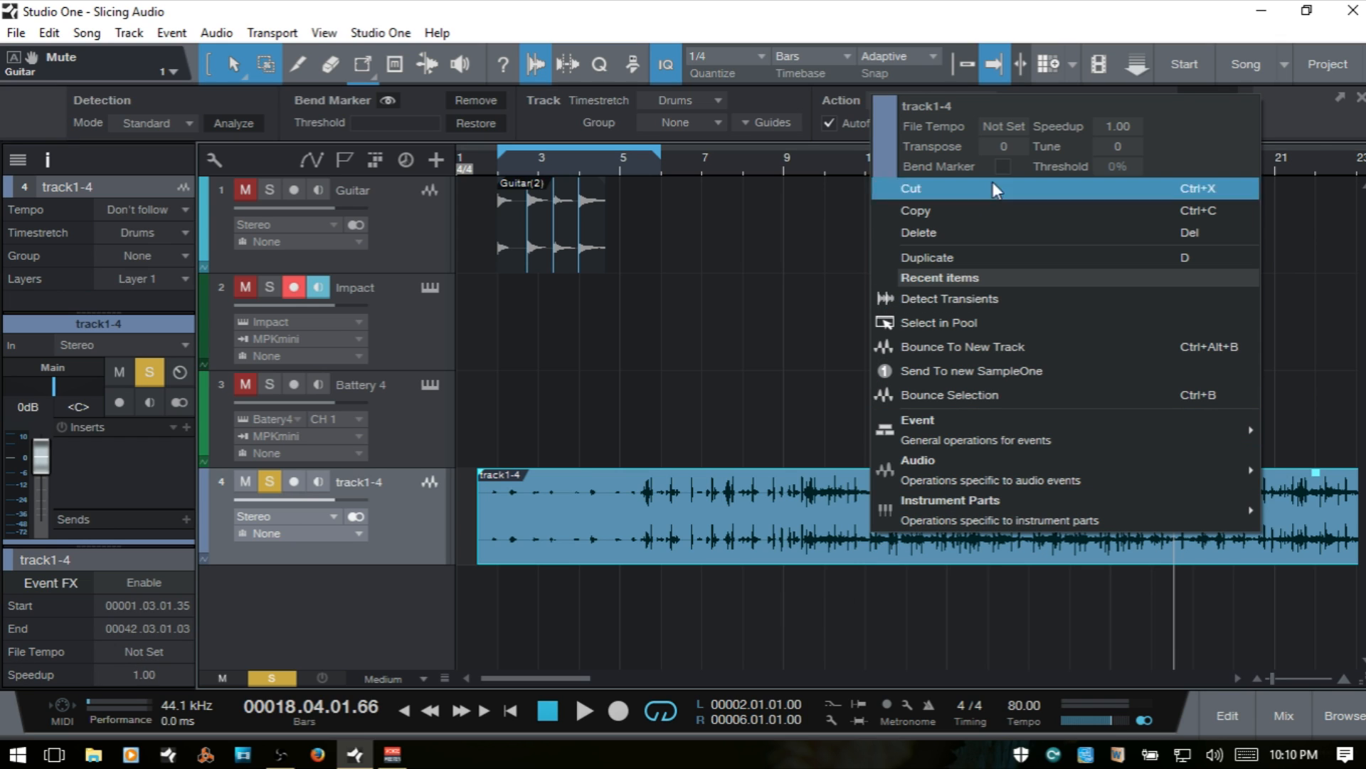
left_click(1004, 126)
type("80")
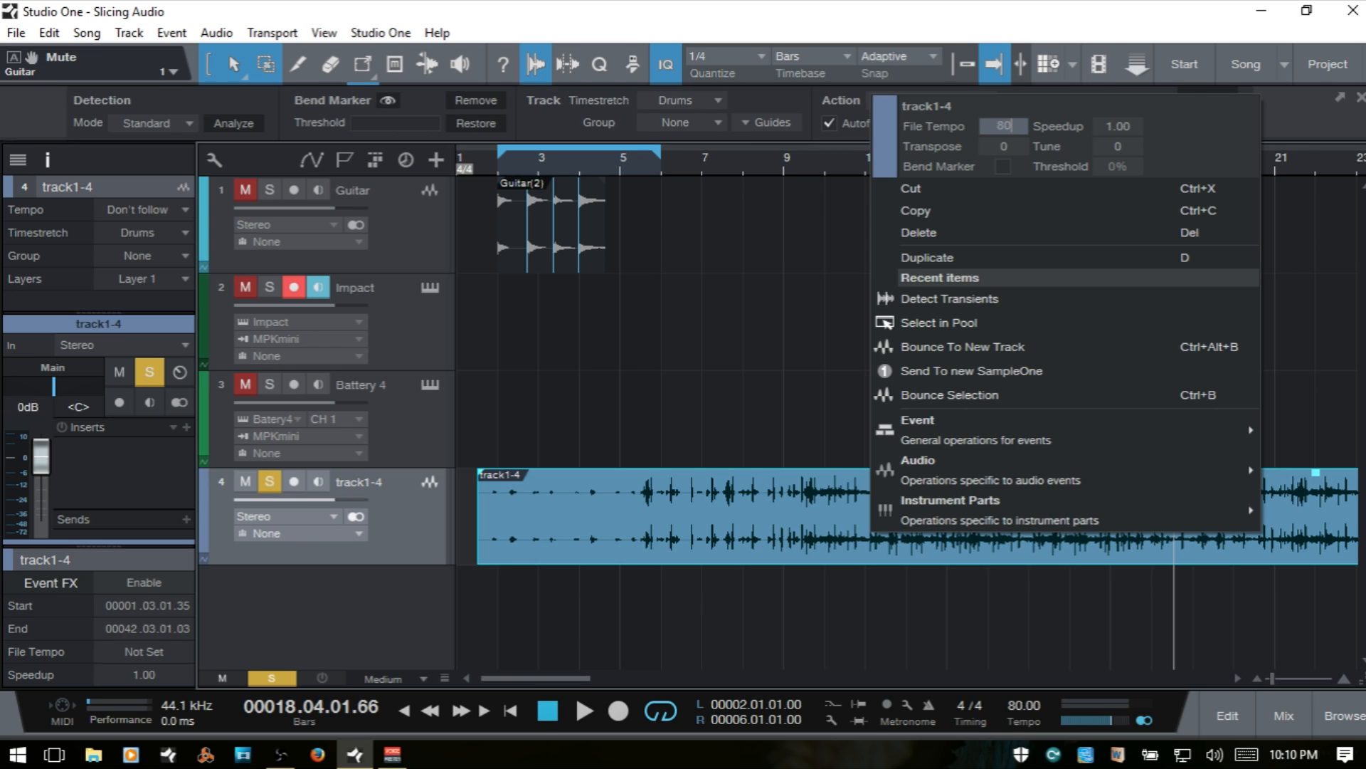
key("Return")
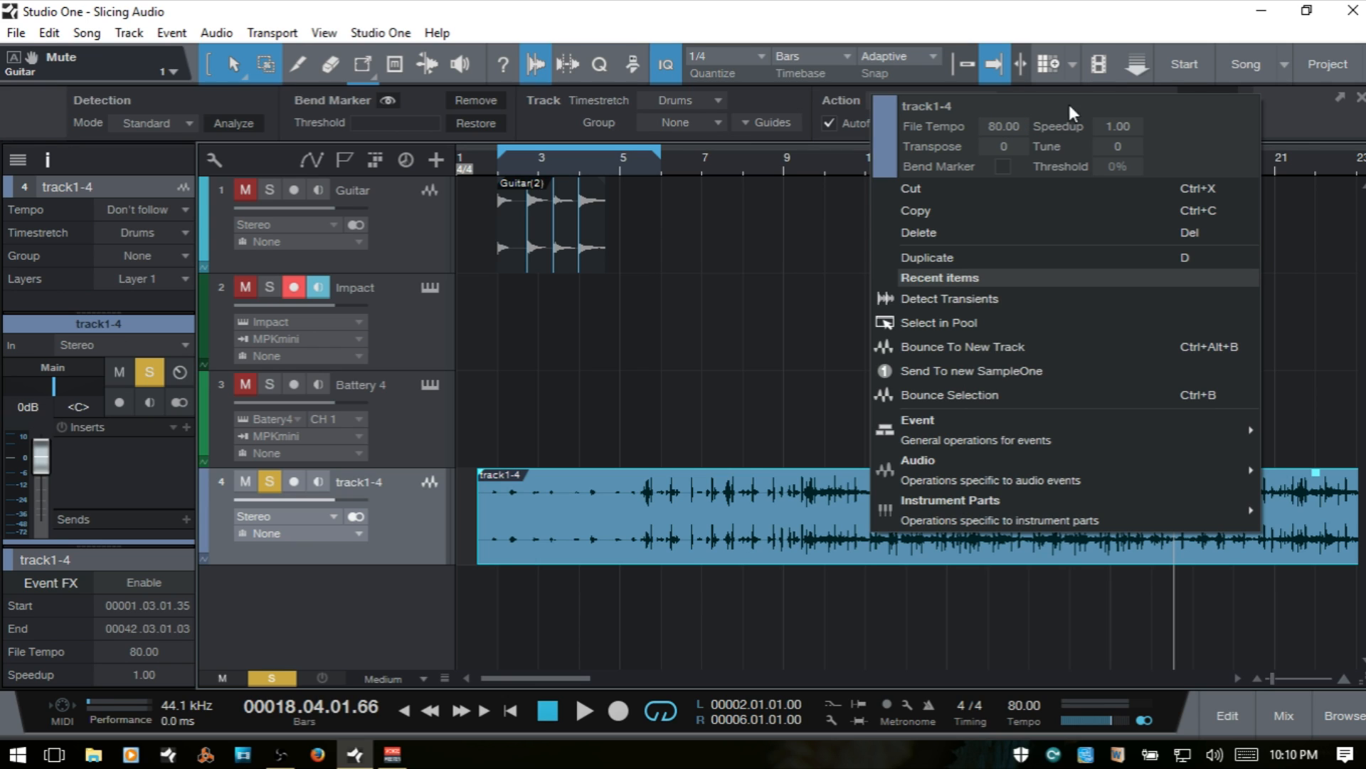
left_click(738, 518)
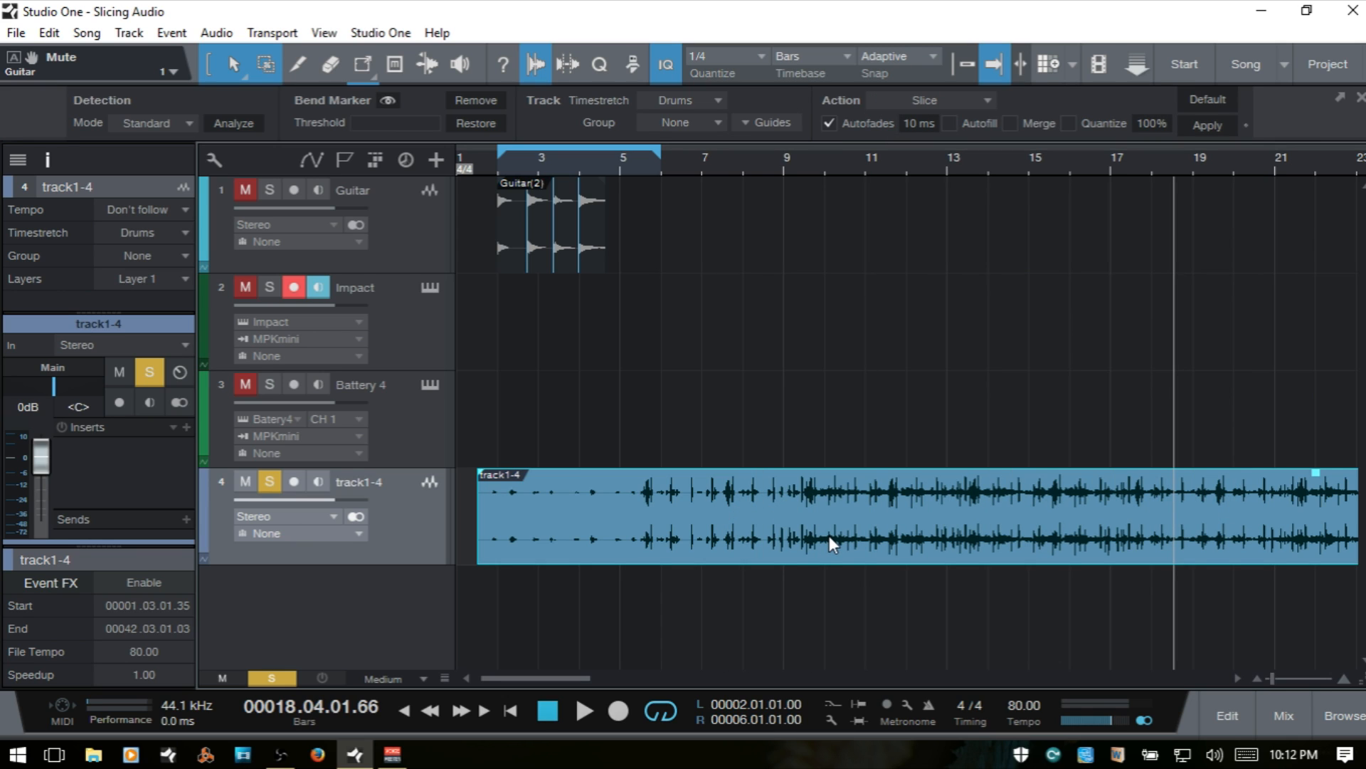
Step: Shift the track1-4 event so its first sound falls on bar 2, and trim its start to about bar 2
left_click(483, 162)
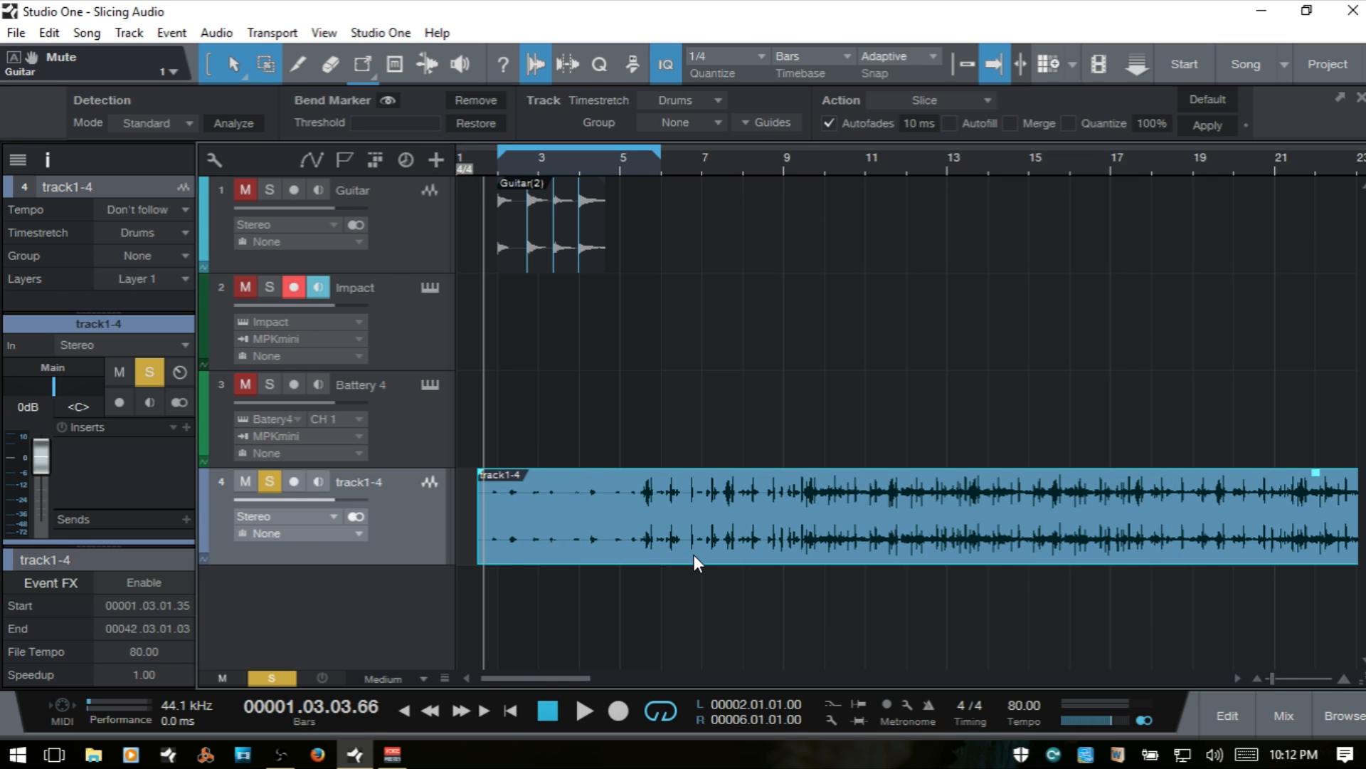
key("e")
key("e")
key("e")
key("e")
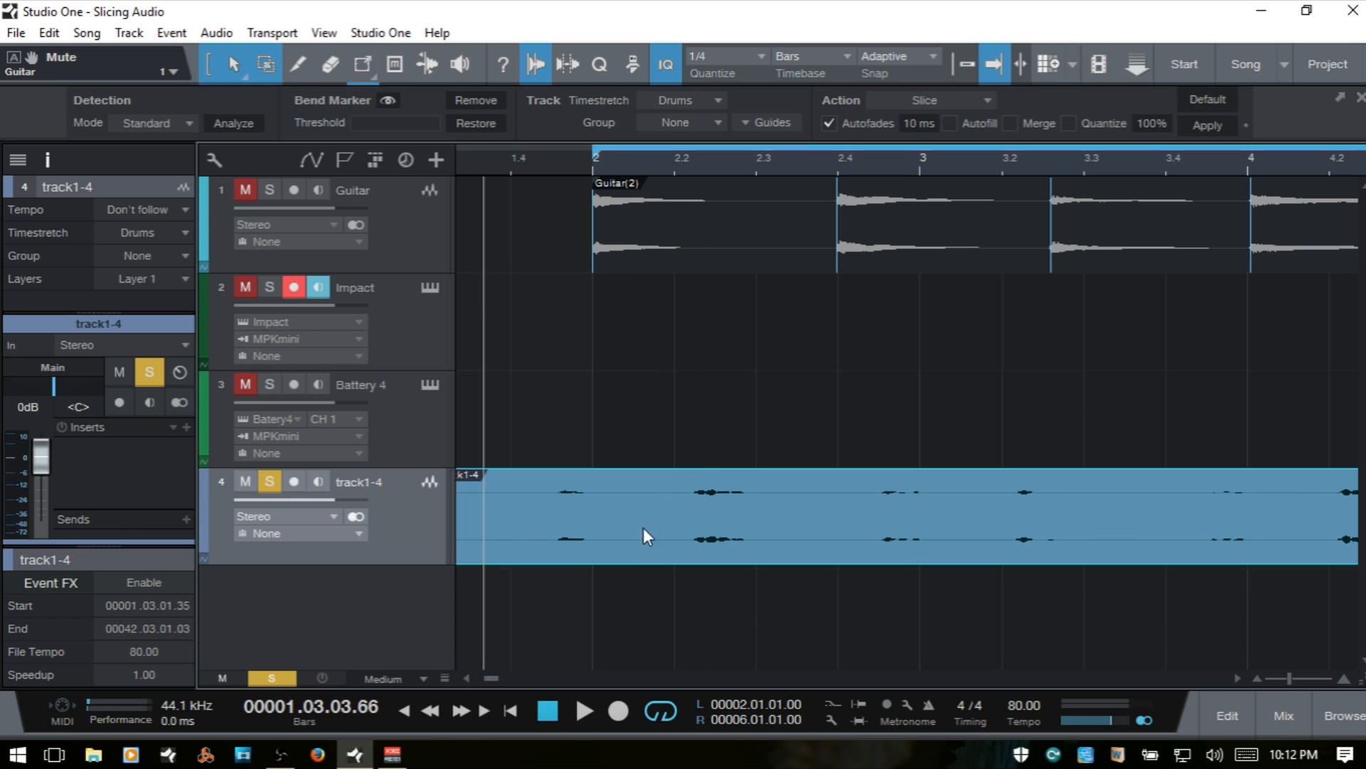
left_click_drag(646, 539, 675, 532)
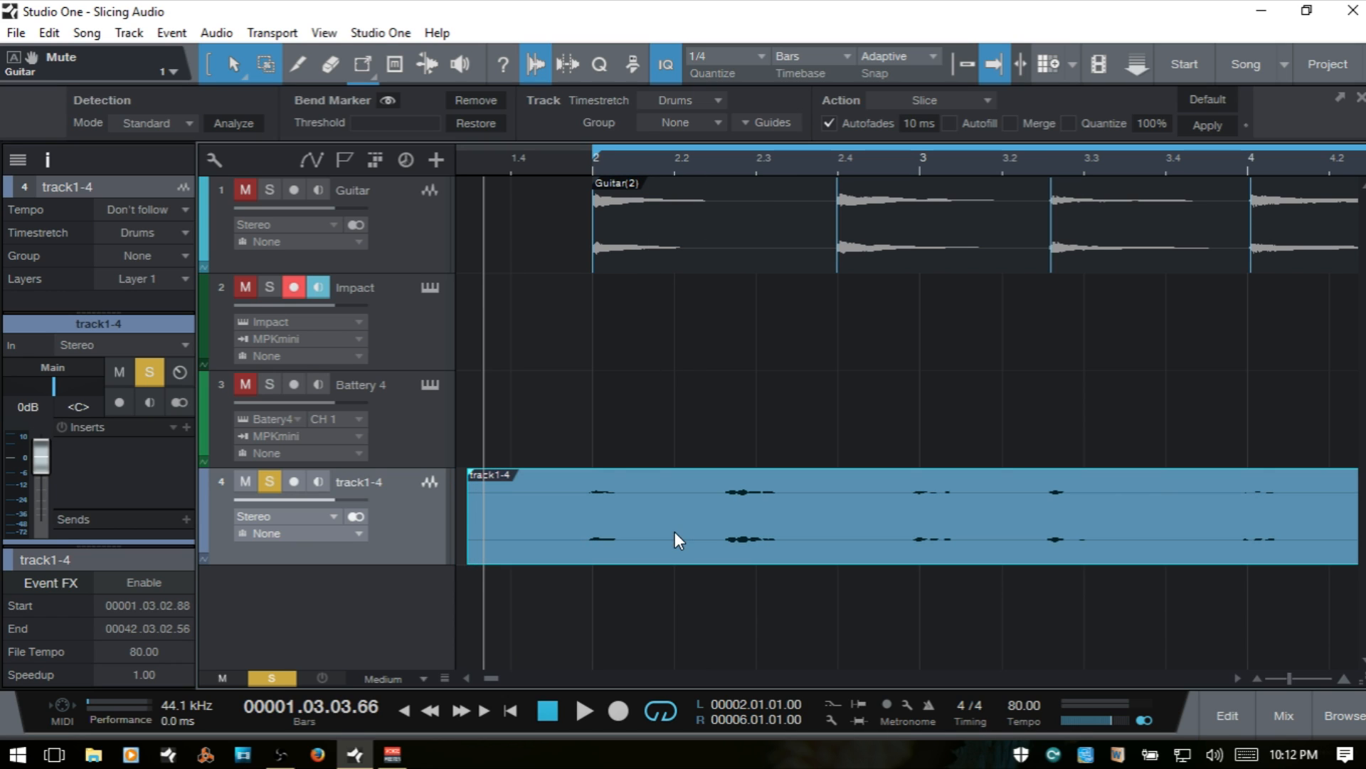
left_click_drag(471, 538, 598, 533)
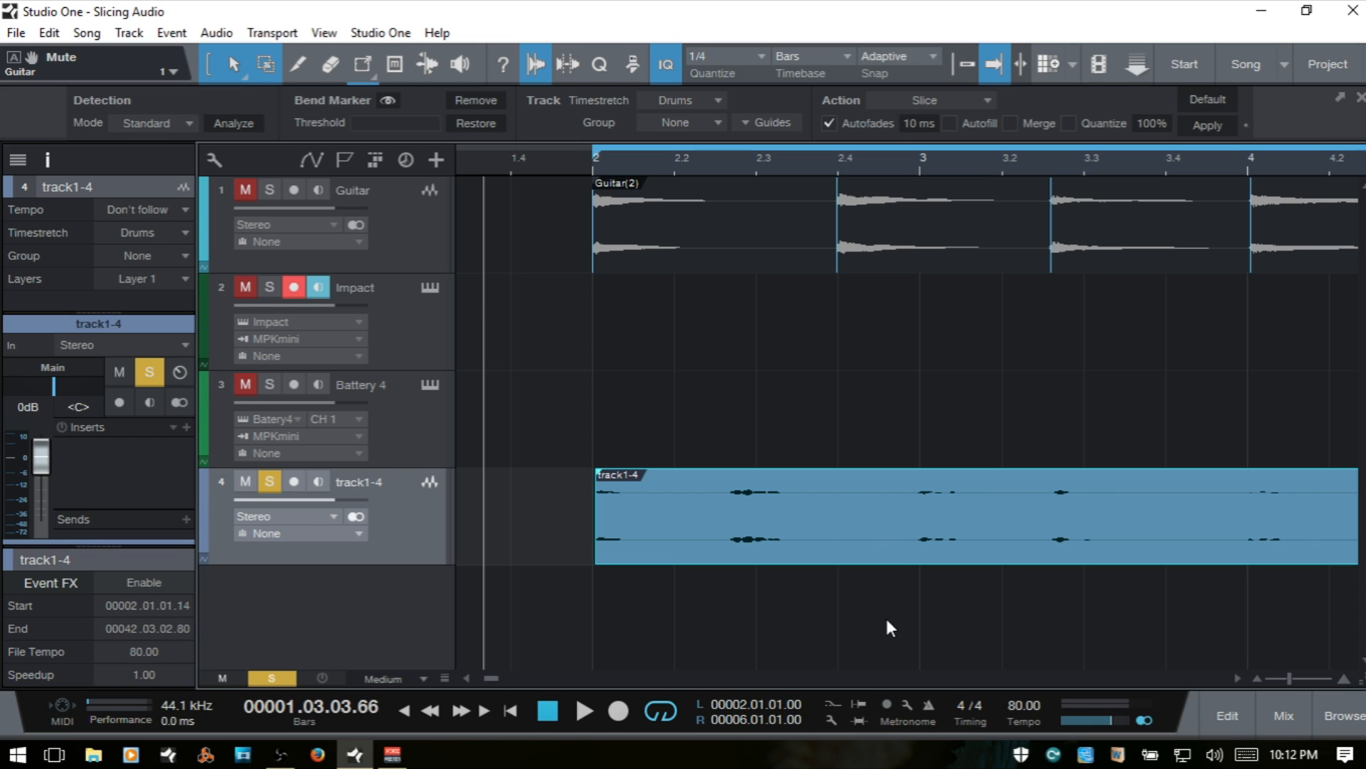
Step: Play the track with the metronome and nudge the track1-4 event slightly earlier until its hits line up with the beat grid
key("c")
key("space")
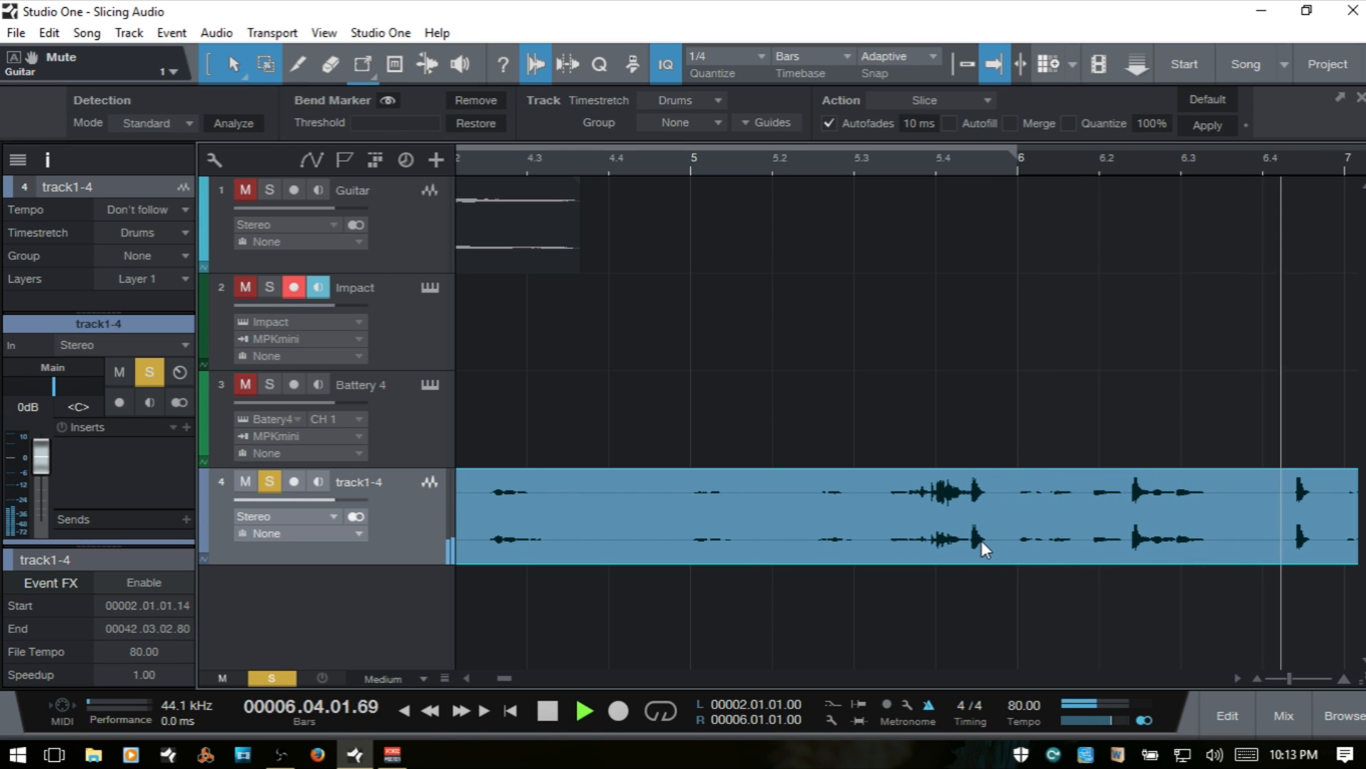
left_click_drag(1027, 549, 1006, 551)
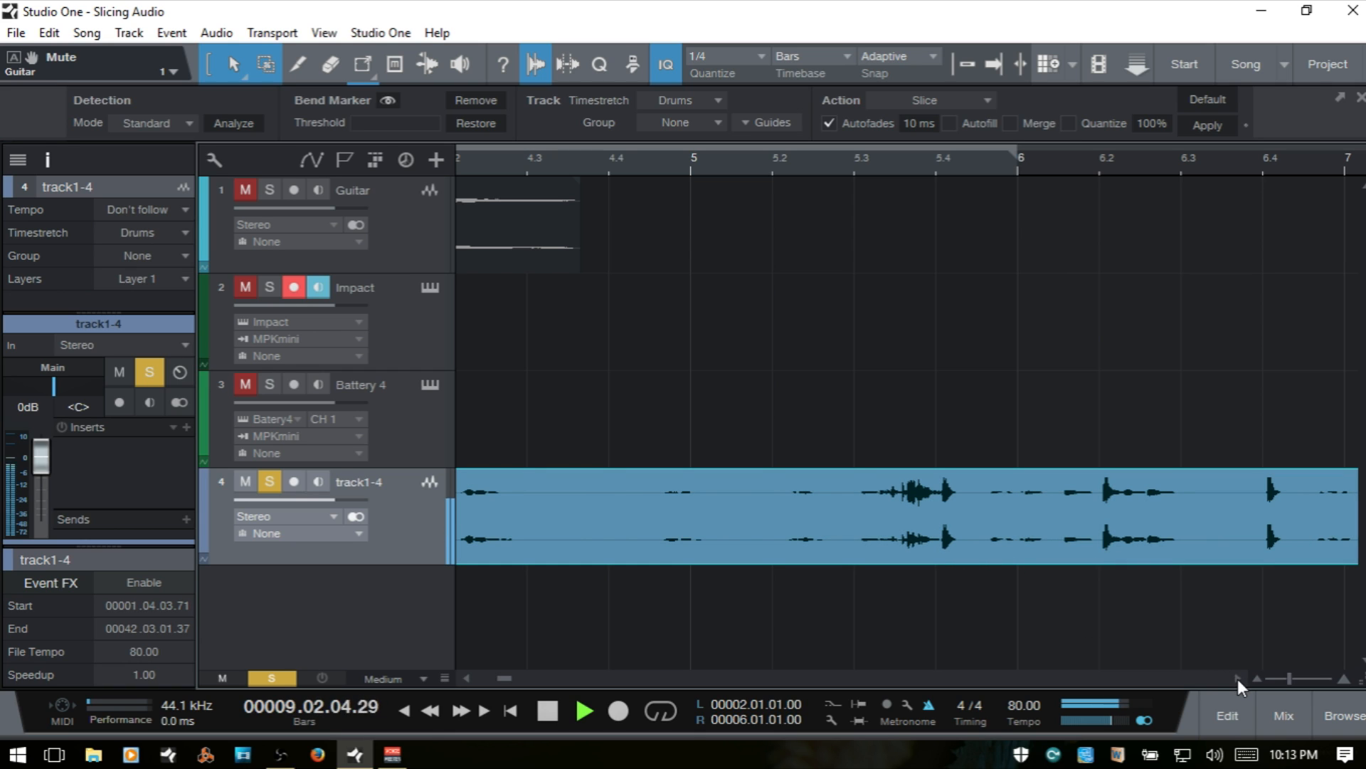
left_click_drag(1237, 678, 1237, 677)
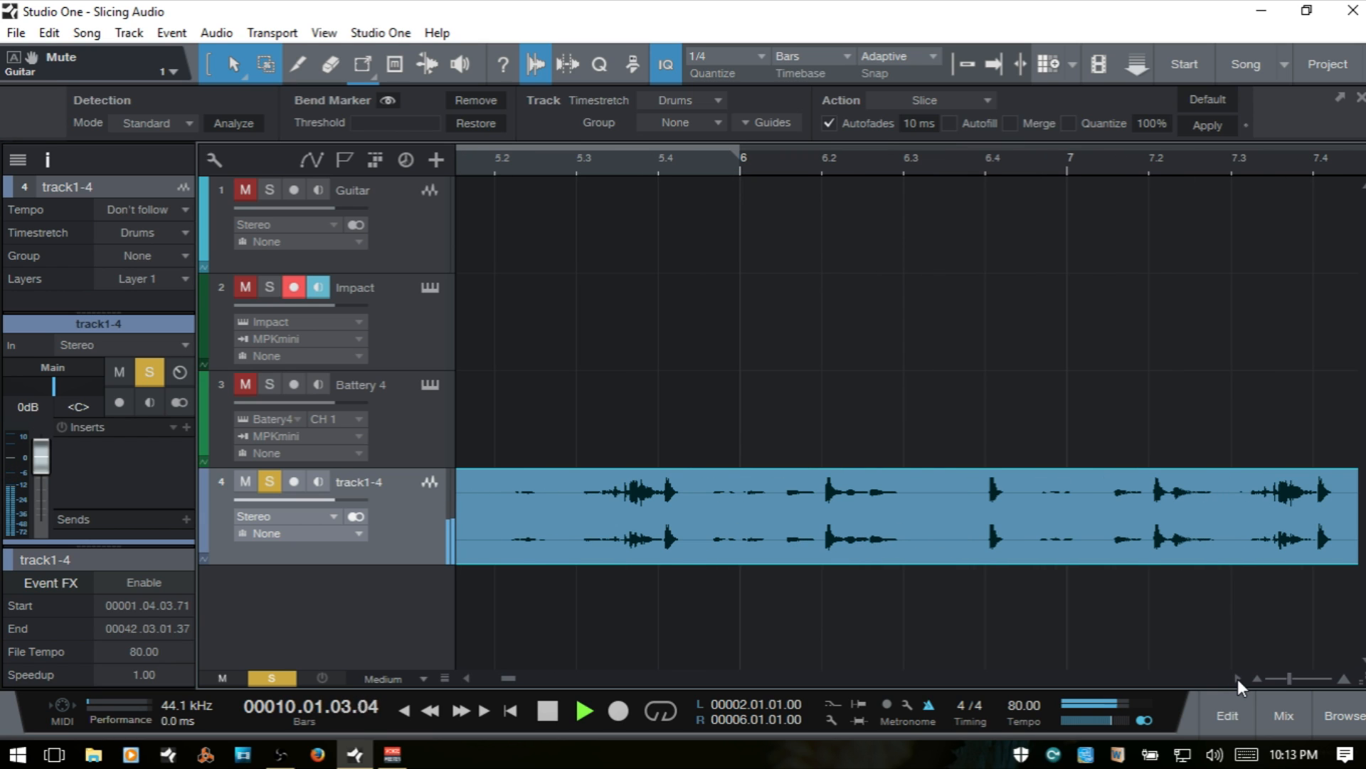
left_click_drag(1018, 532, 1009, 531)
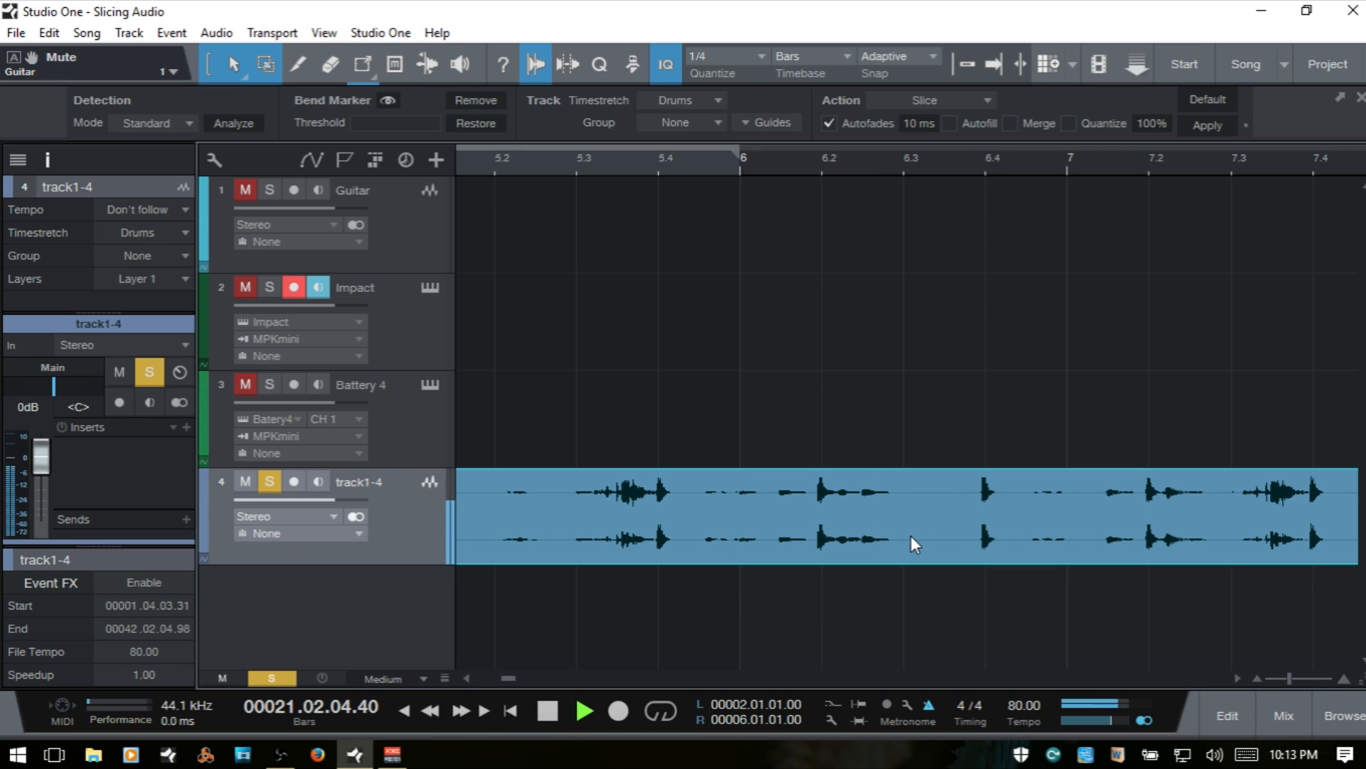
left_click_drag(916, 537, 915, 537)
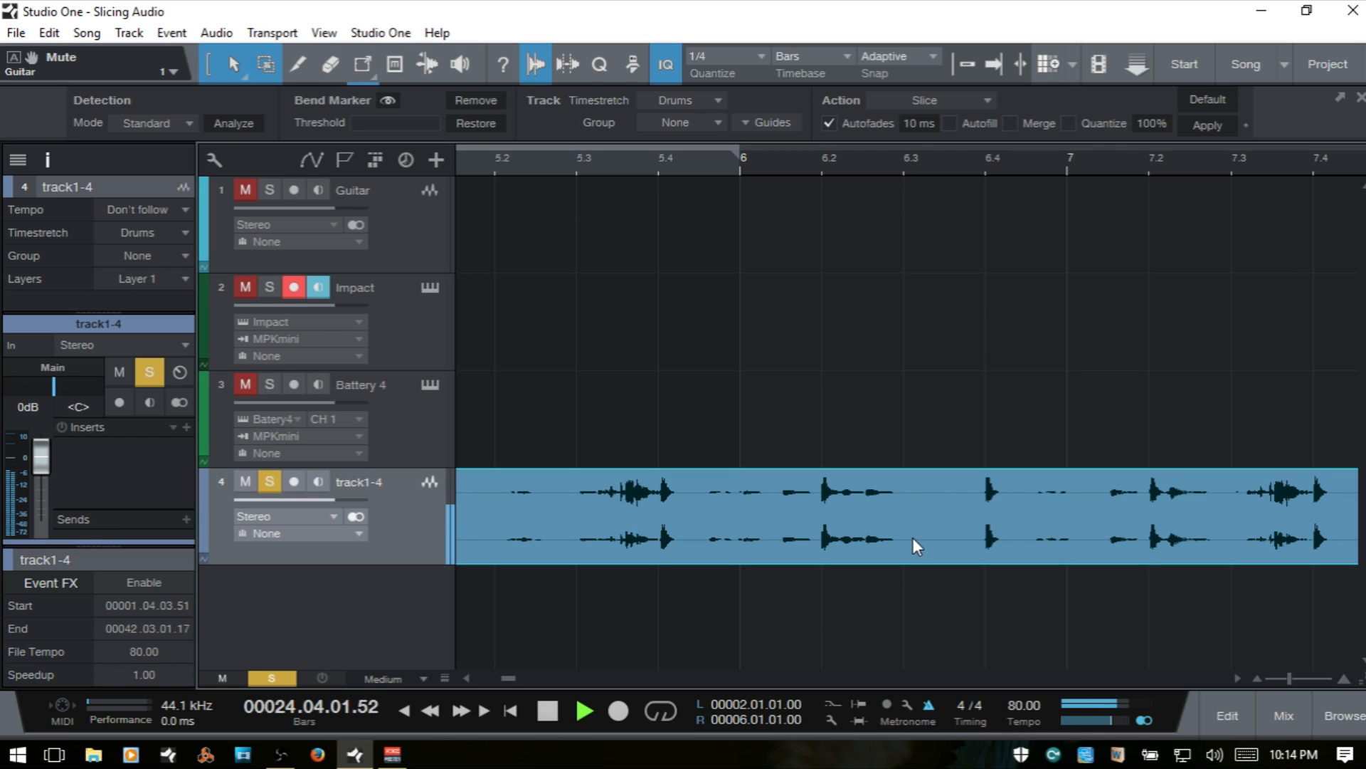
key("space")
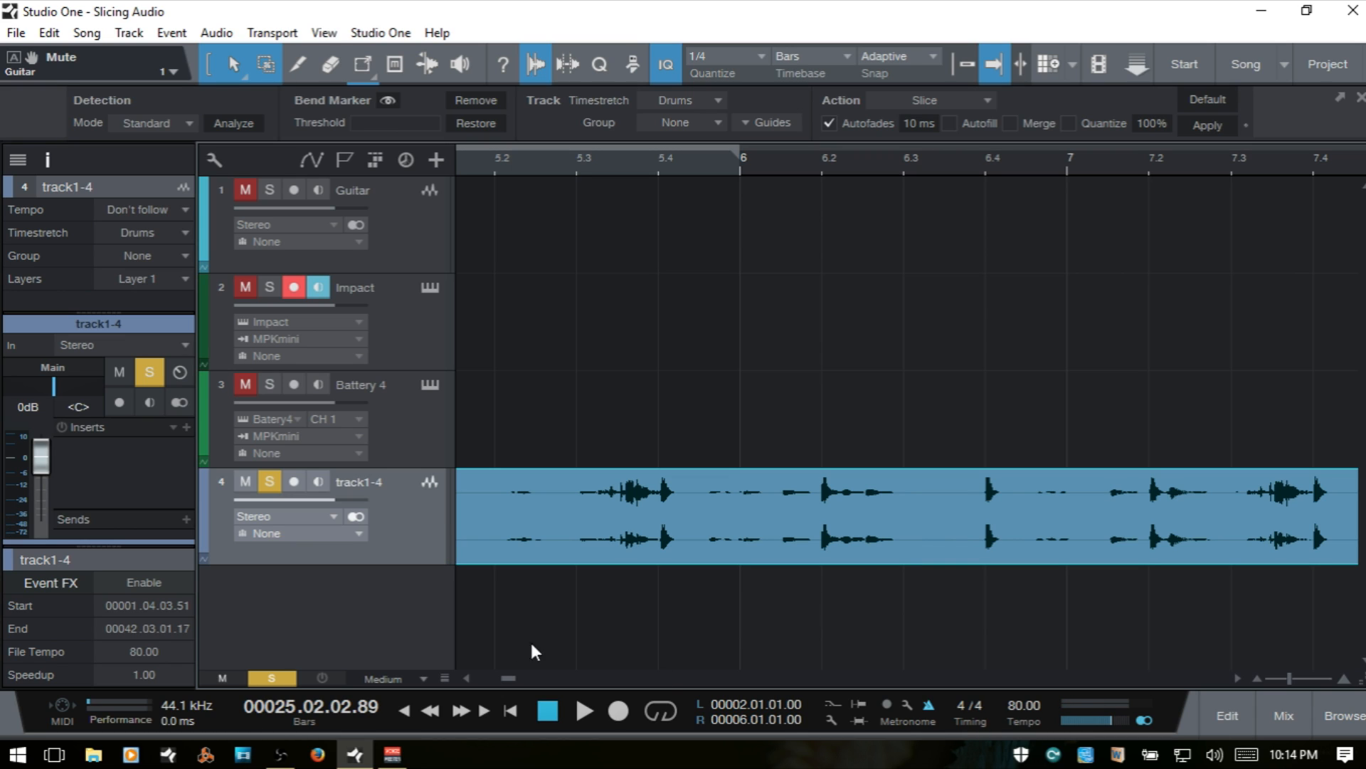
Step: Turn on snapping, split the track1-4 event at bar 11, and delete everything after the cut
left_click_drag(1289, 678, 1287, 678)
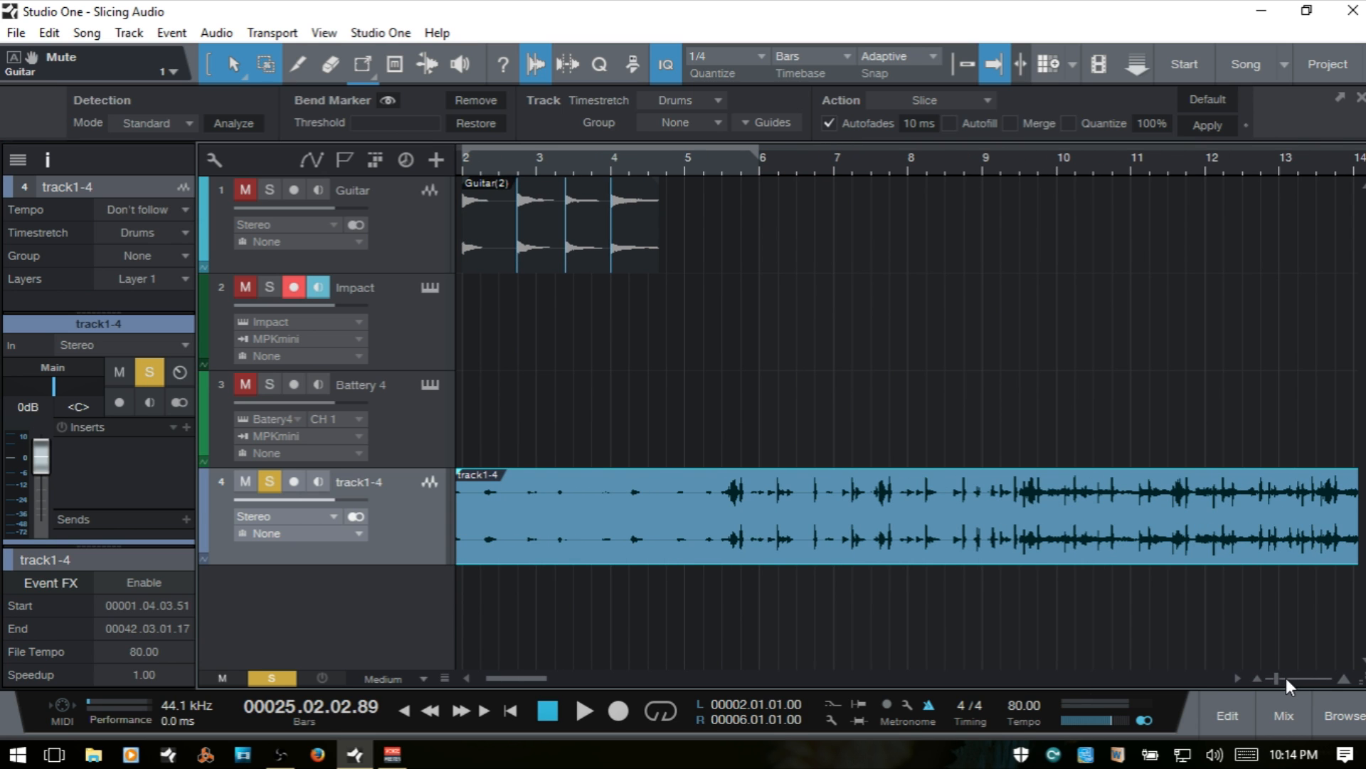
left_click(958, 64)
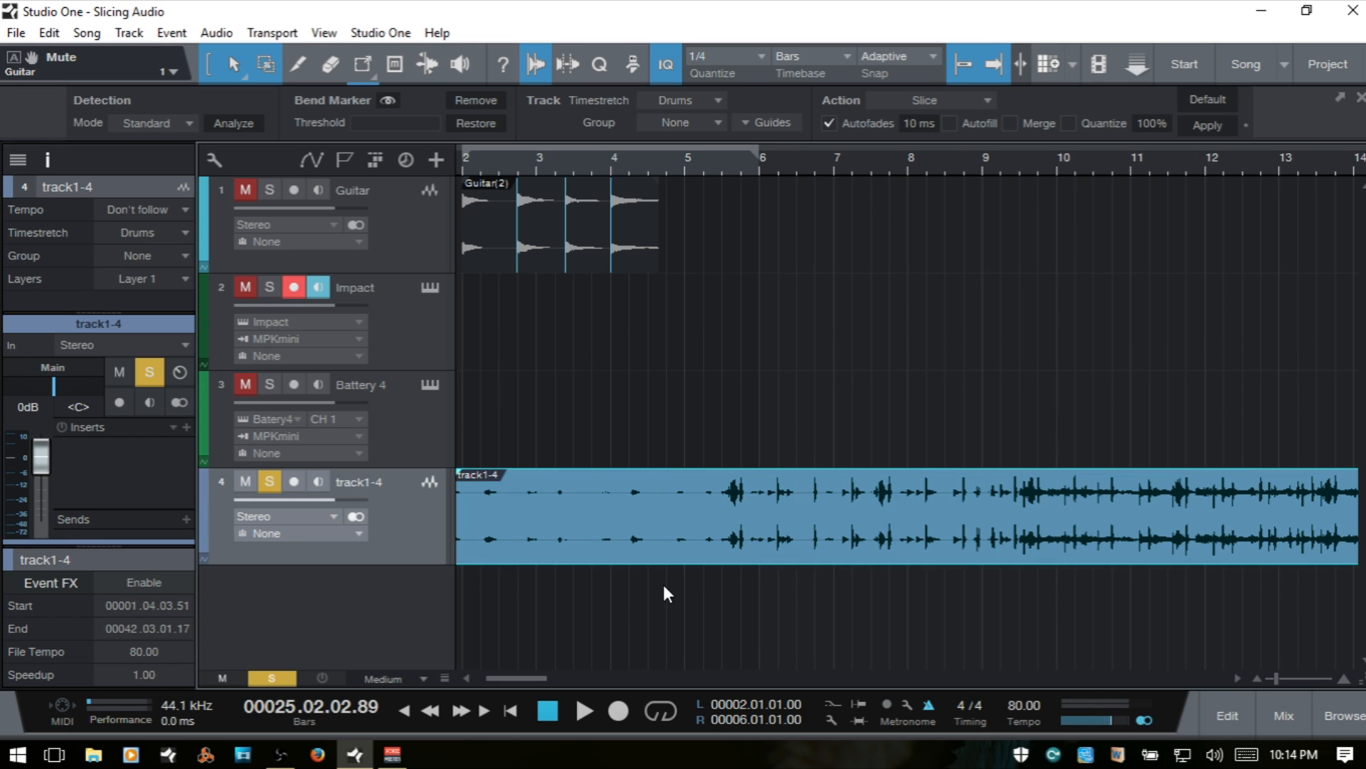
key("w")
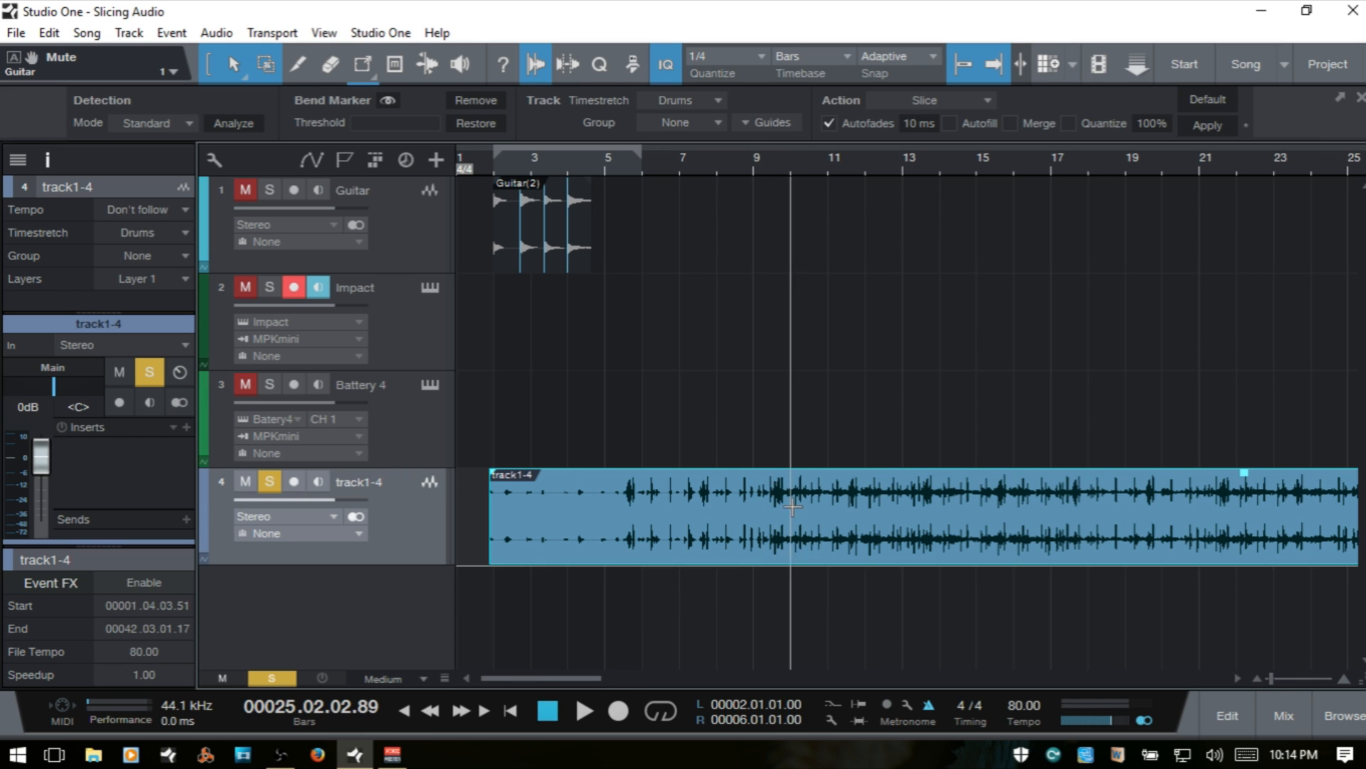
key("5")
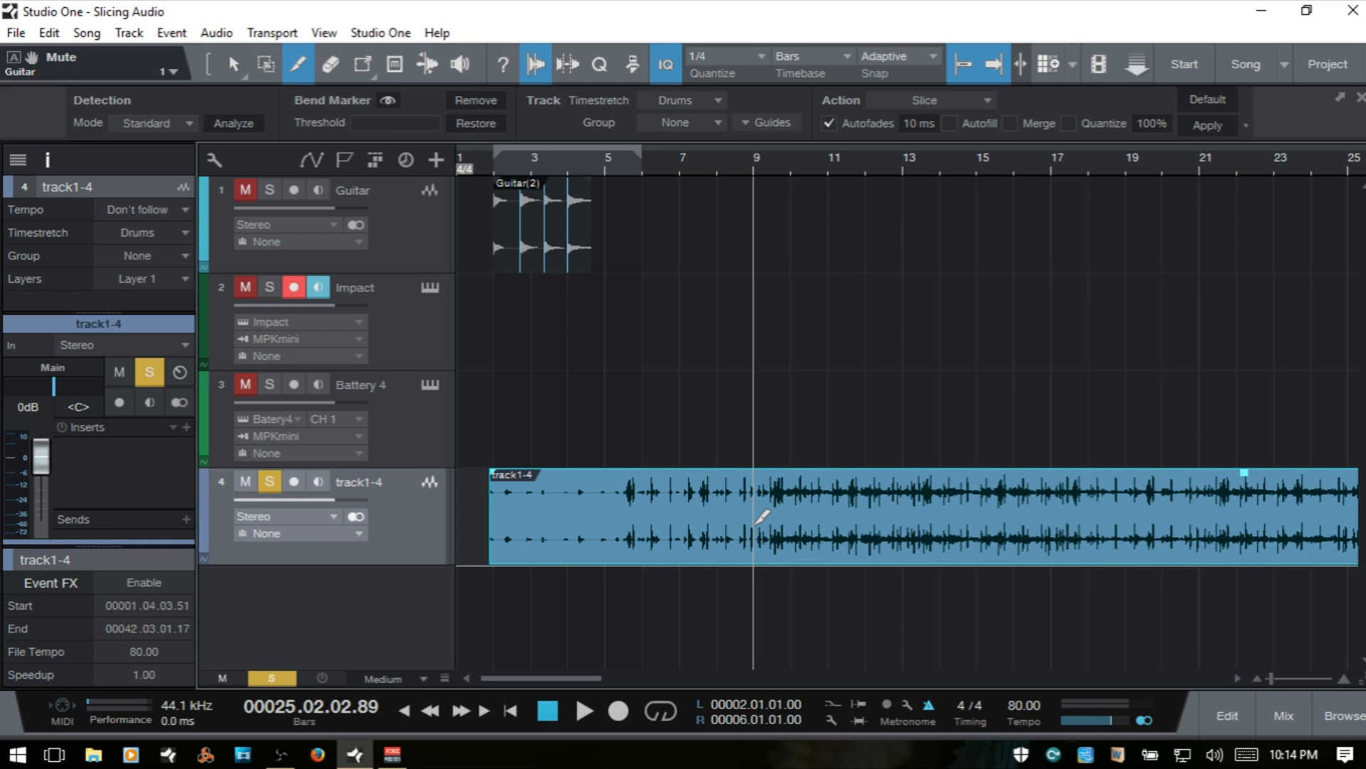
left_click(829, 523)
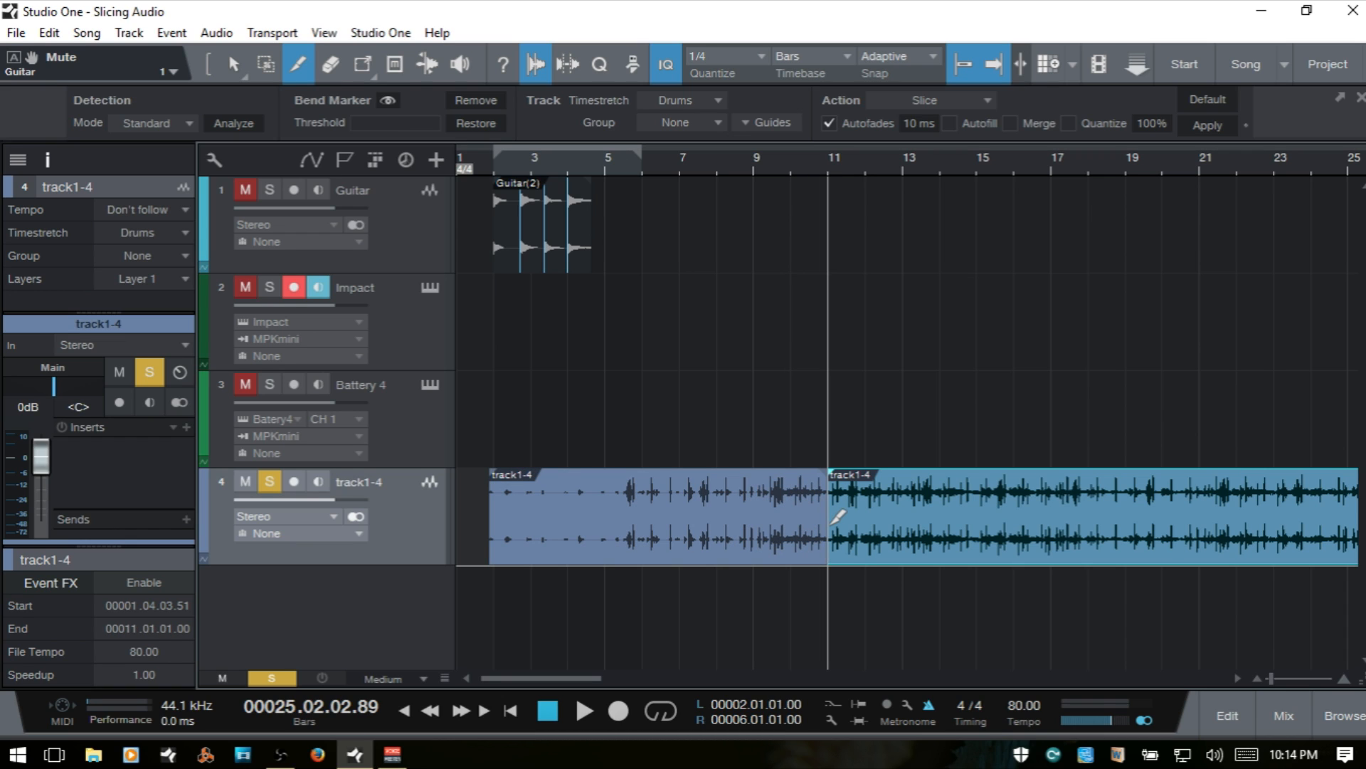
key("1")
key("Delete")
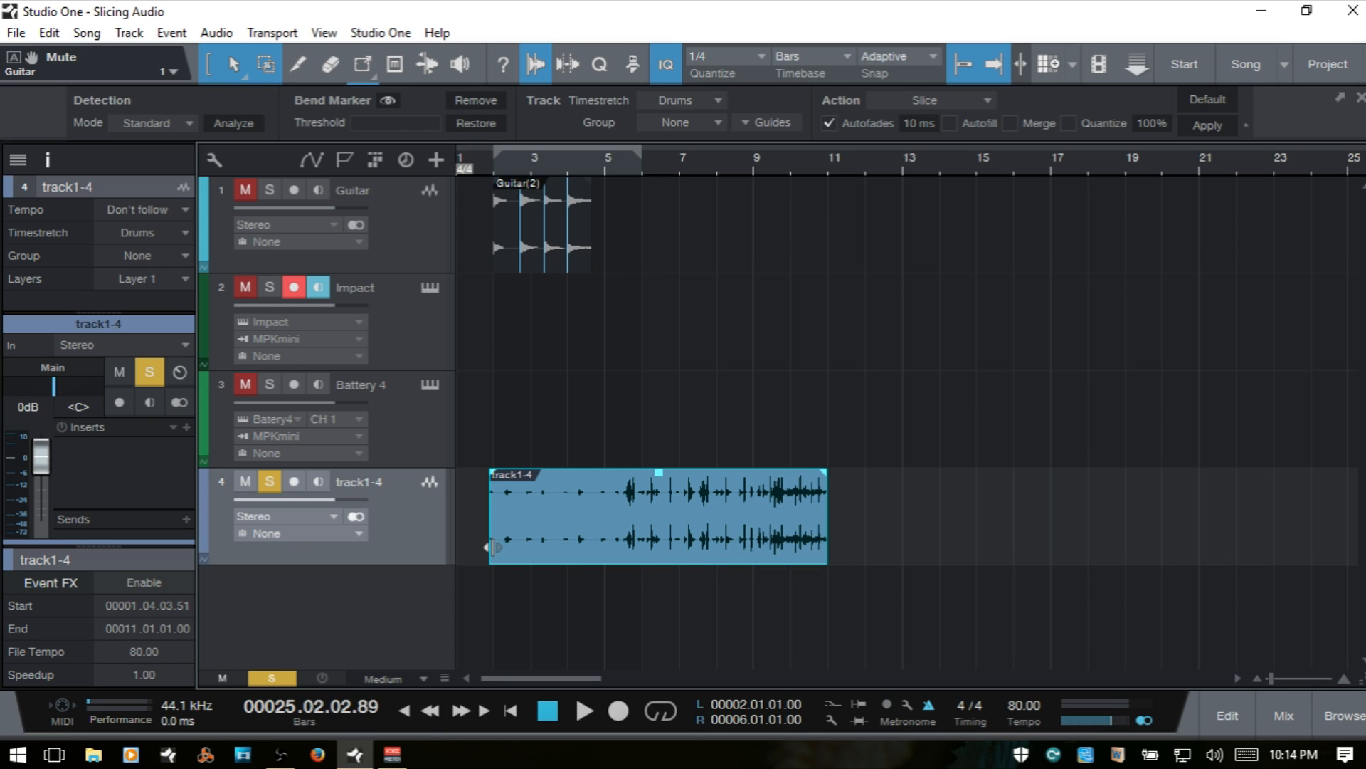
Step: Trim the track1-4 clip's start to bar 5, move it to bar 2, and shorten its end to bar 6
left_click_drag(491, 545, 601, 538)
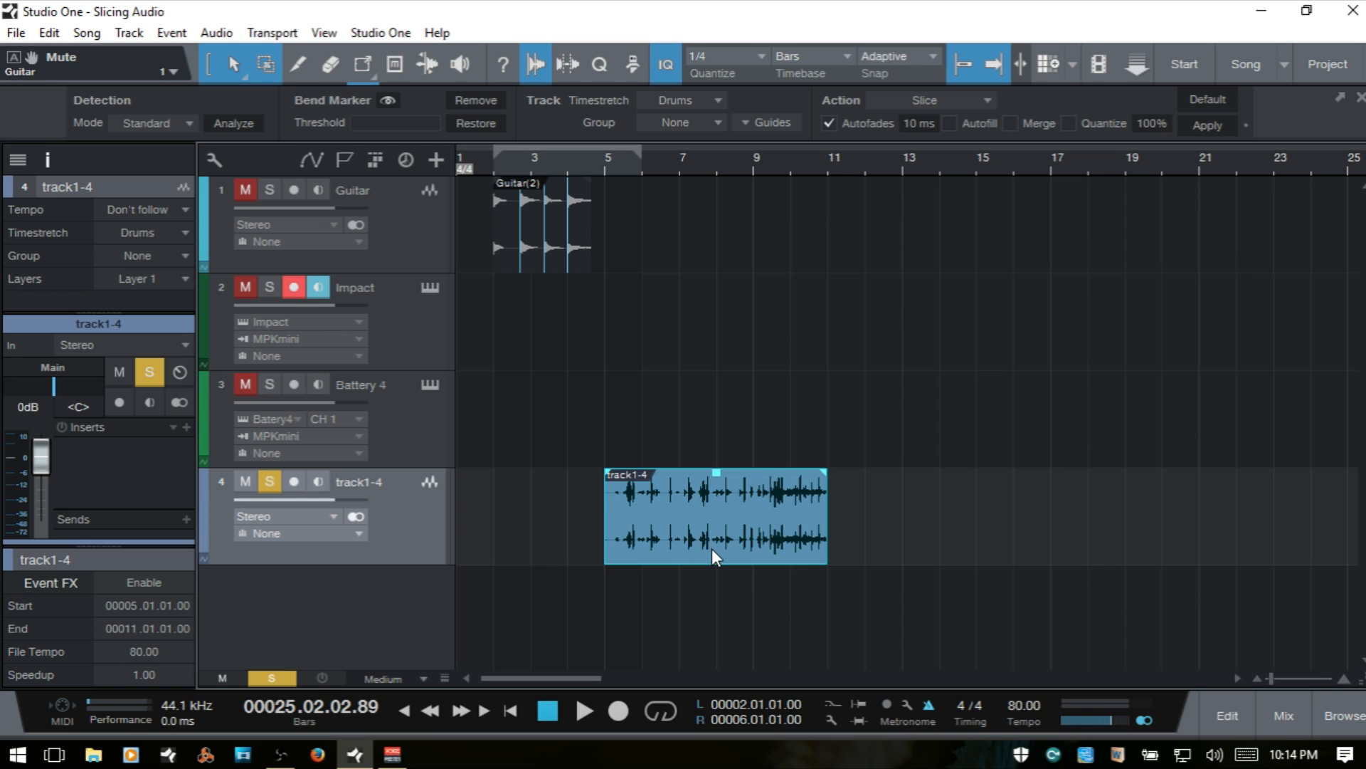
left_click_drag(712, 548, 599, 537)
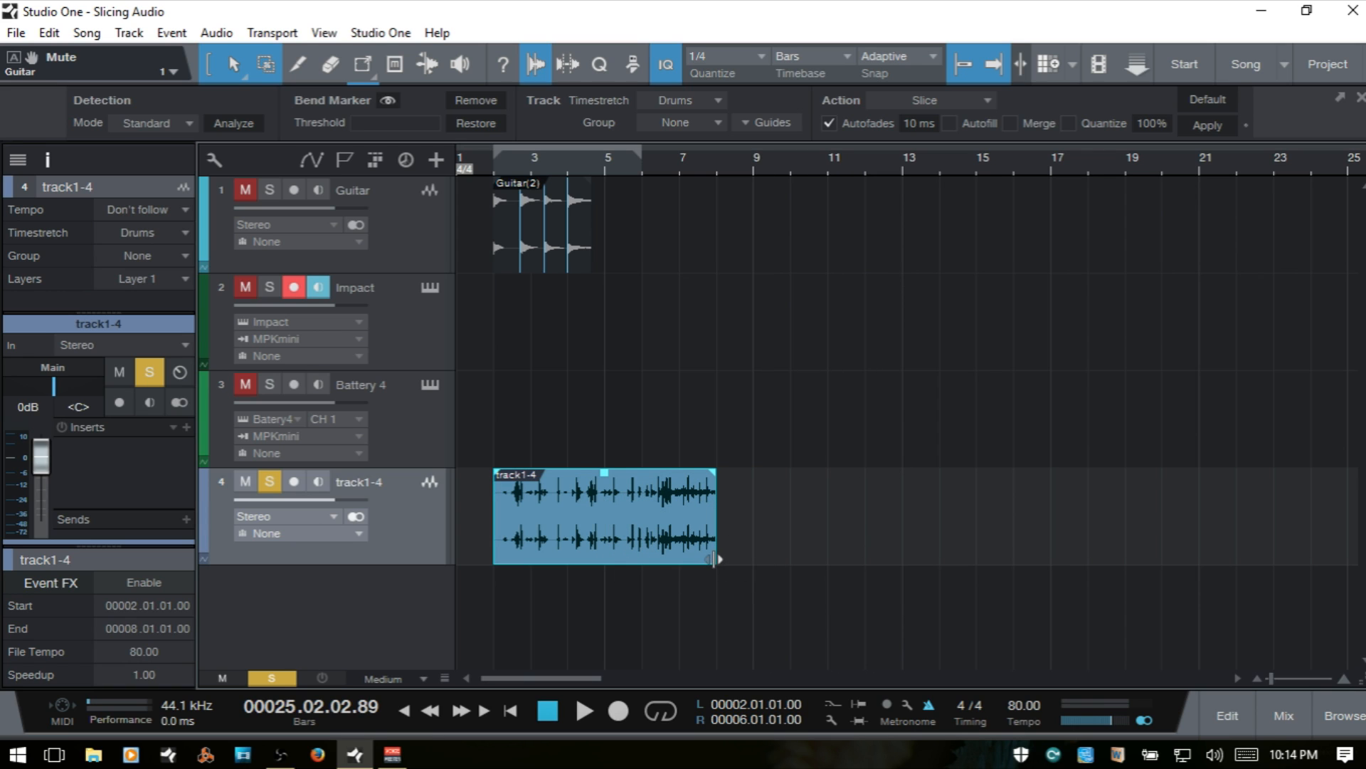
left_click_drag(715, 559, 642, 547)
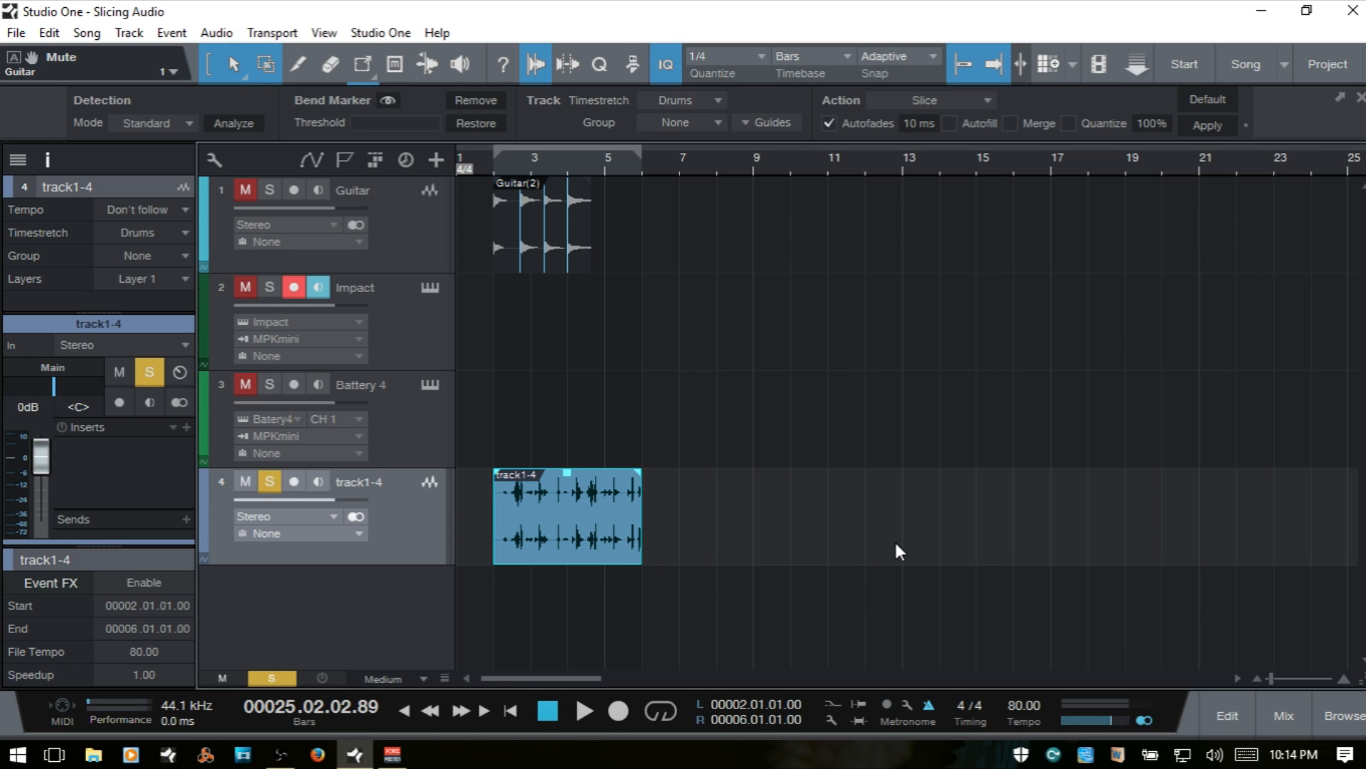
Step: Play the trimmed clip from bar 2 with the metronome, and turn the bar 2 to 6 loop on
key("z")
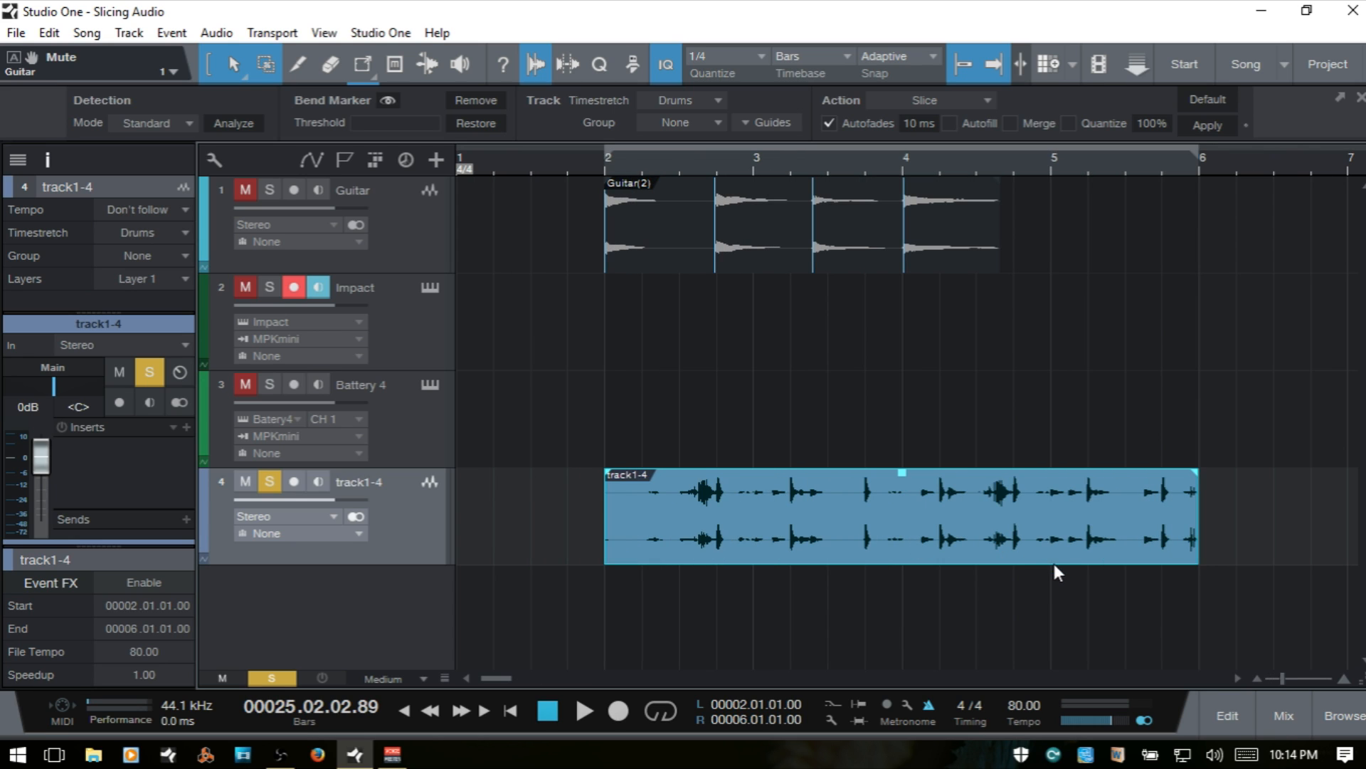
left_click(621, 162)
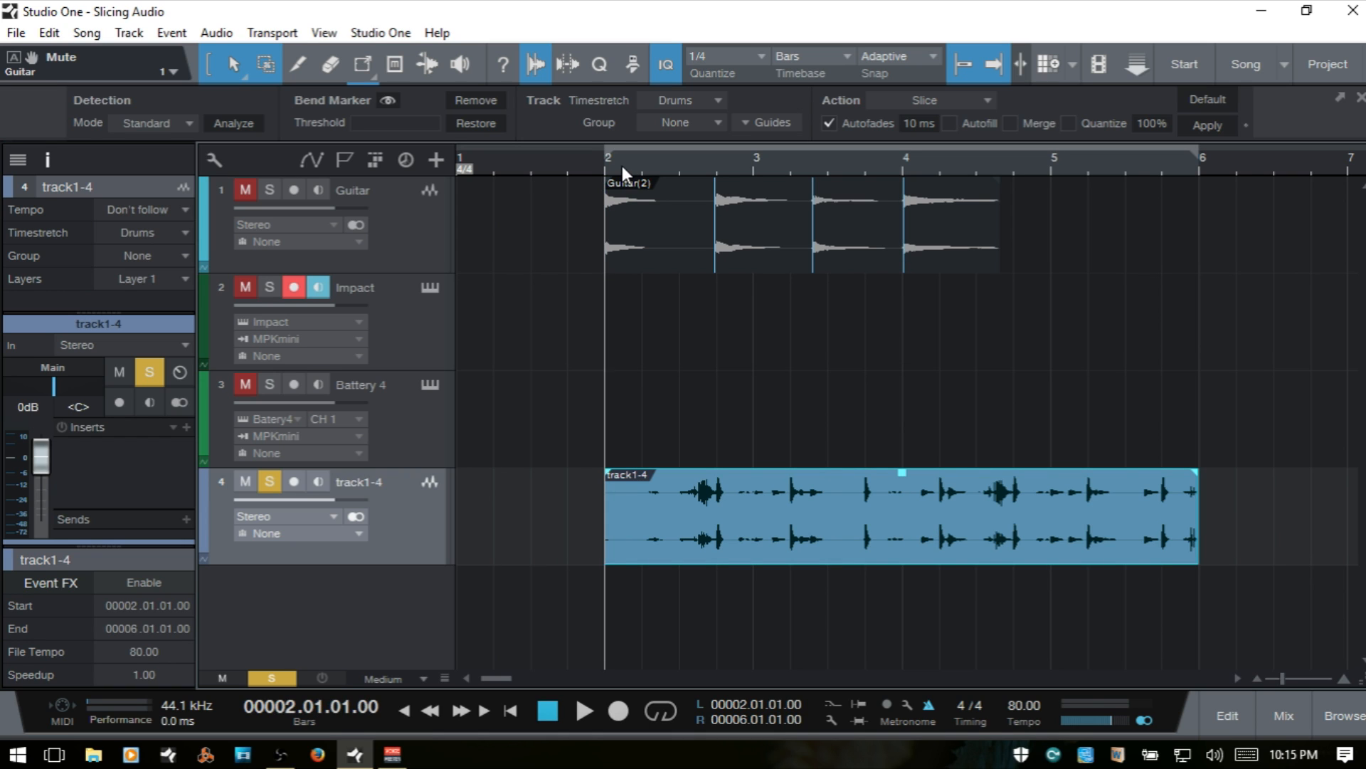
key("space")
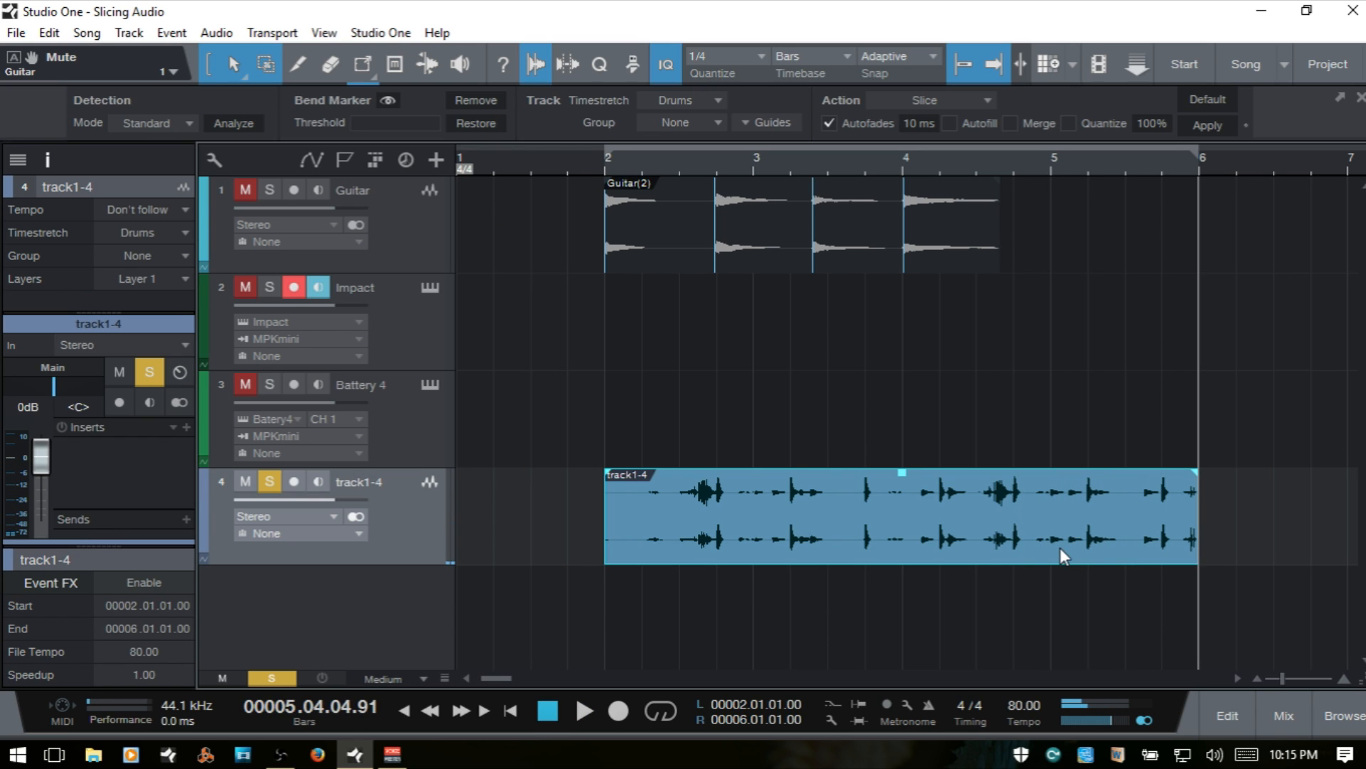
key("KP_Divide")
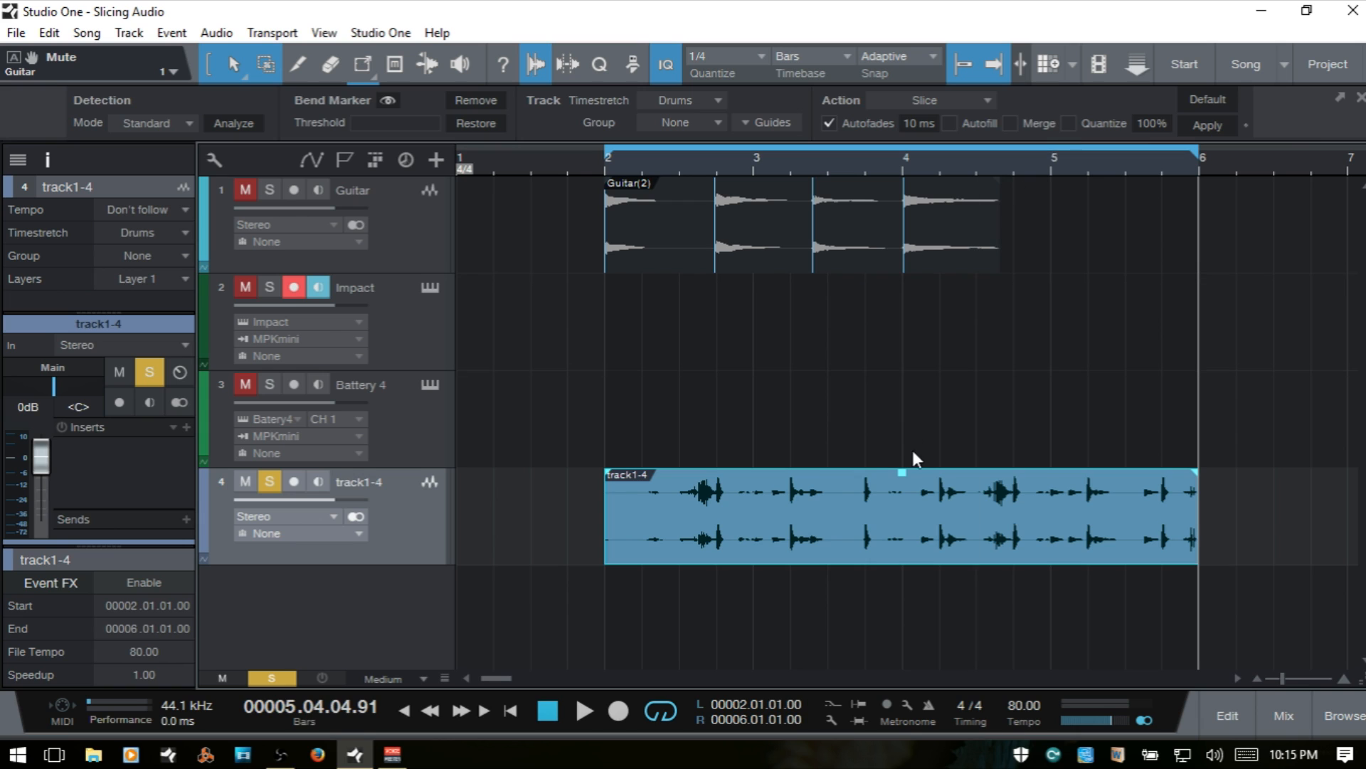
Step: Try slicing the track1-4 clip directly, undo the slicing, and analyze the clip for transients instead
left_click(1209, 125)
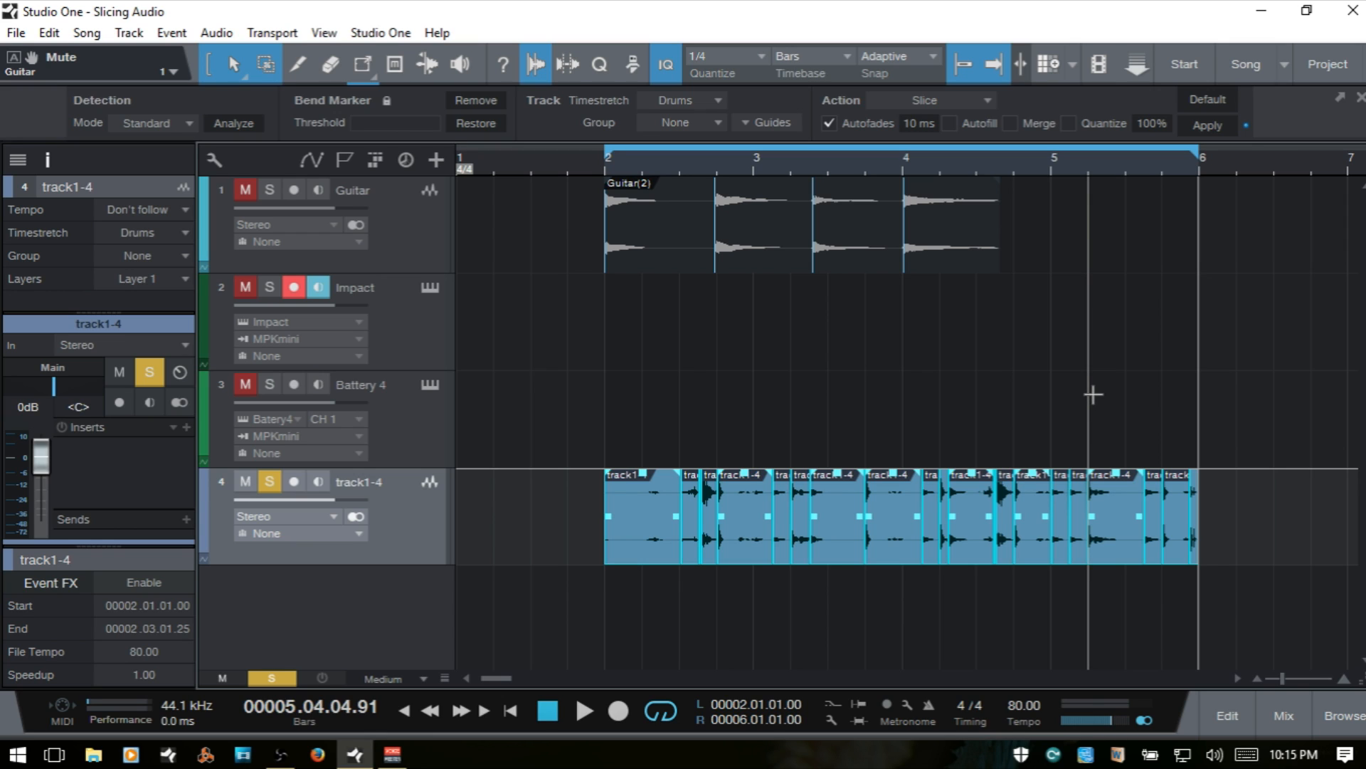
key("ctrl+z")
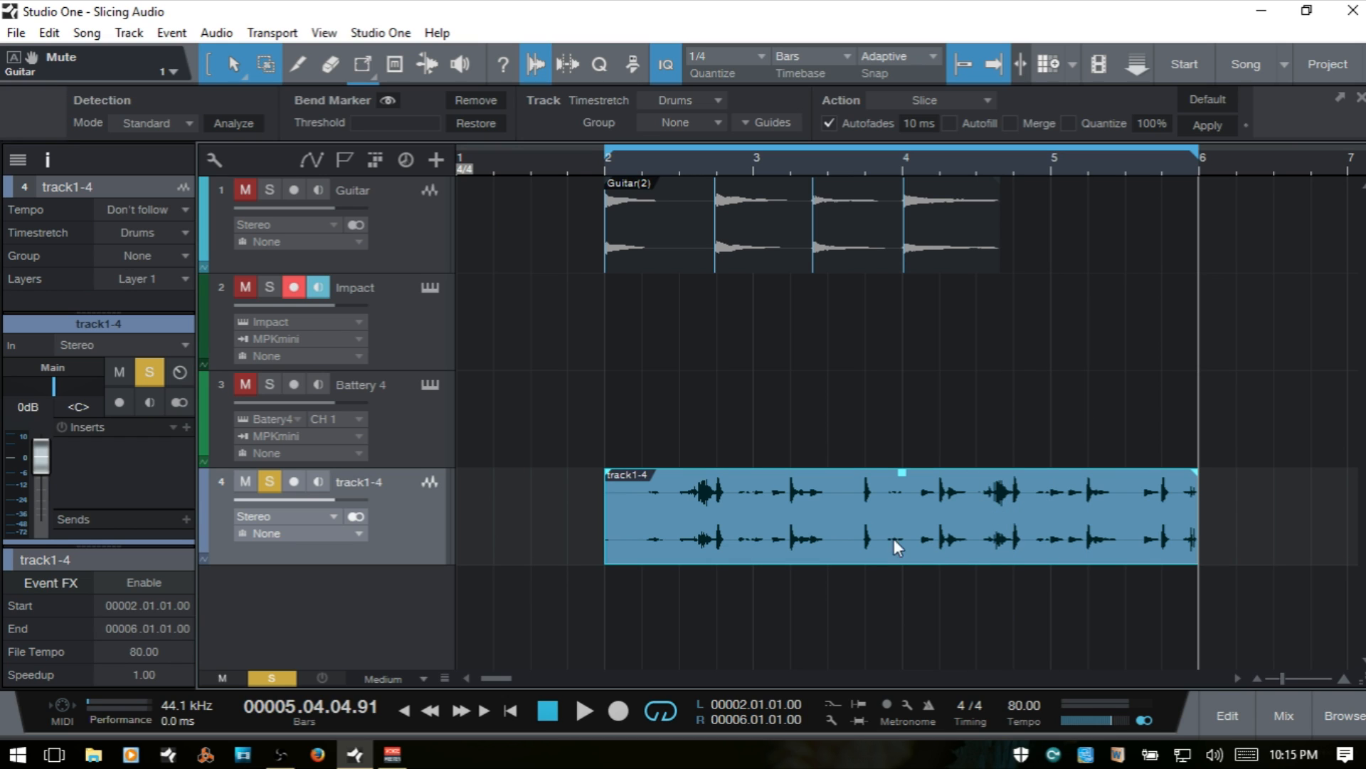
left_click(233, 125)
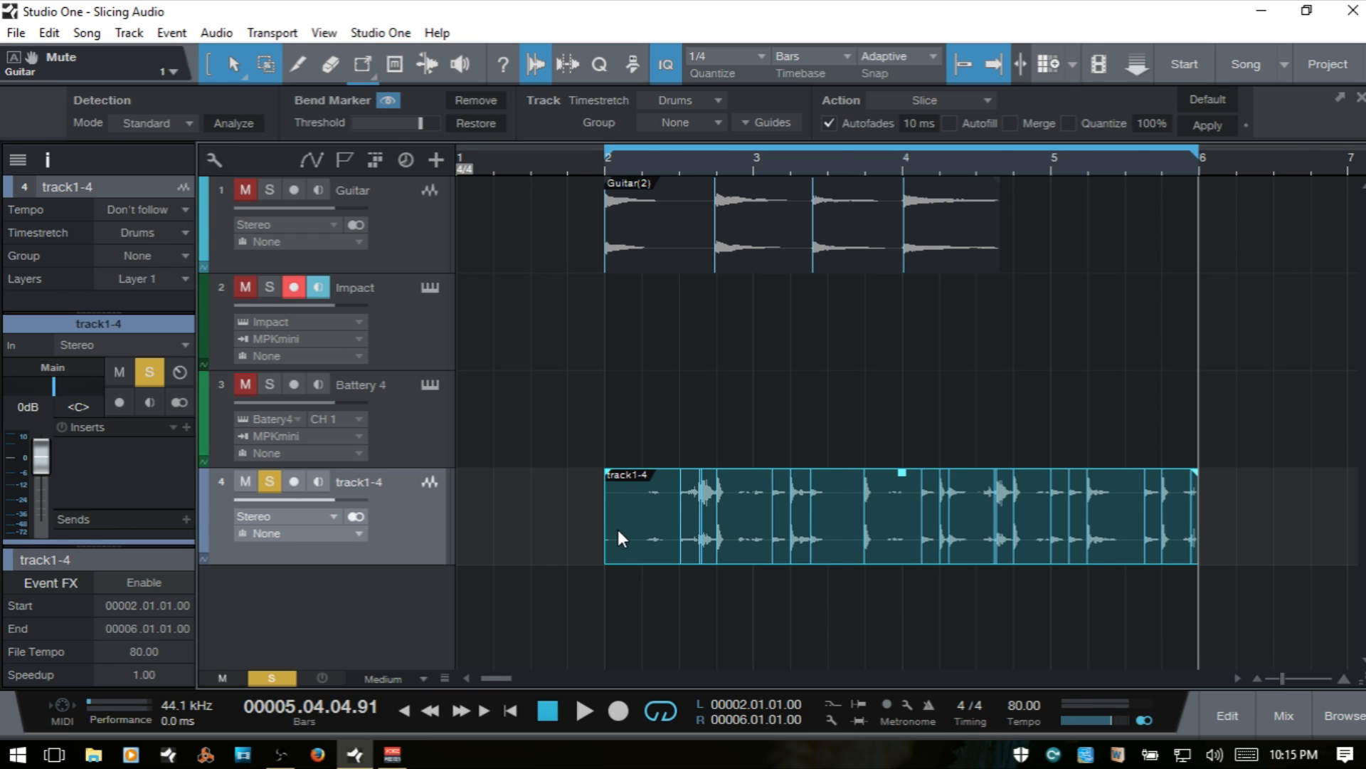
Step: Examine the detected transient markers along the whole track1-4 clip, from bar 6 back to bar 2
key("e")
key("e")
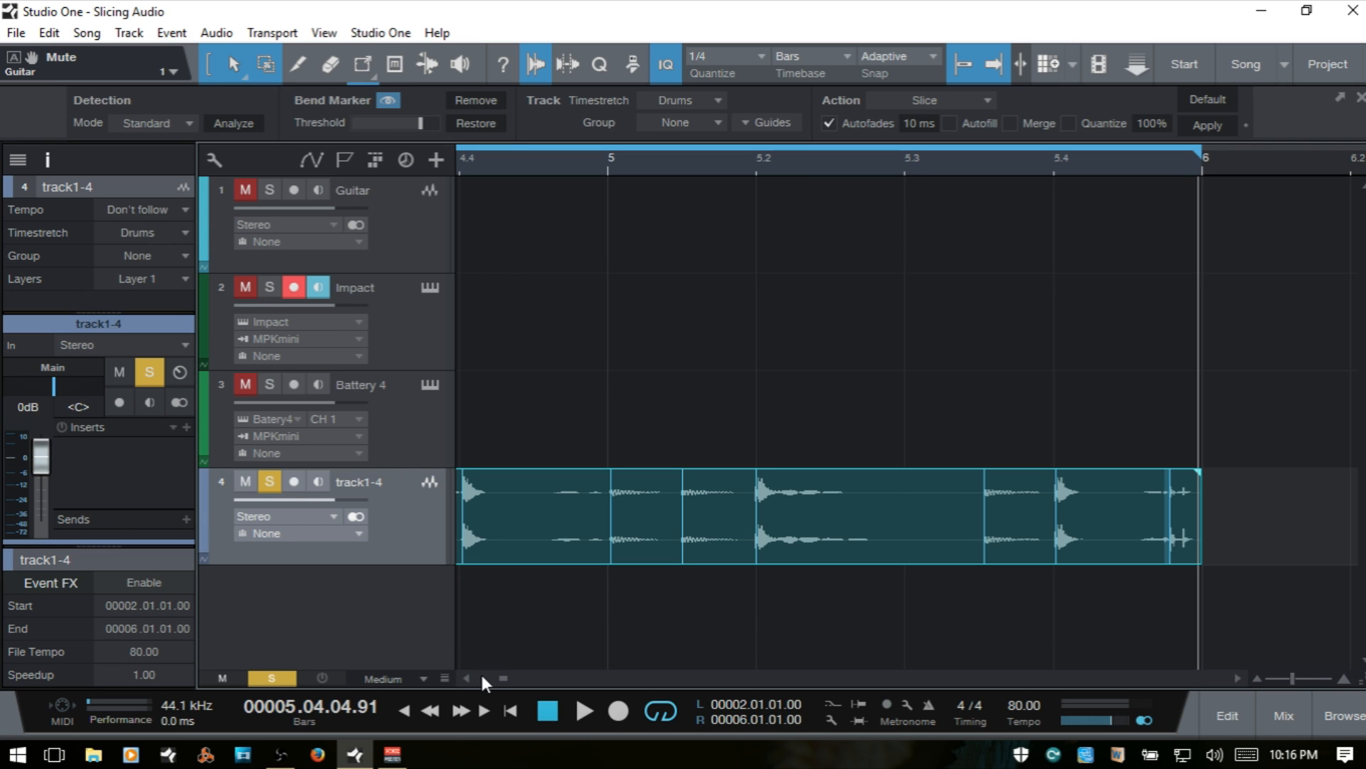
left_click(473, 679)
left_click(472, 679)
left_click(473, 679)
left_click(472, 679)
left_click(473, 679)
left_click(472, 679)
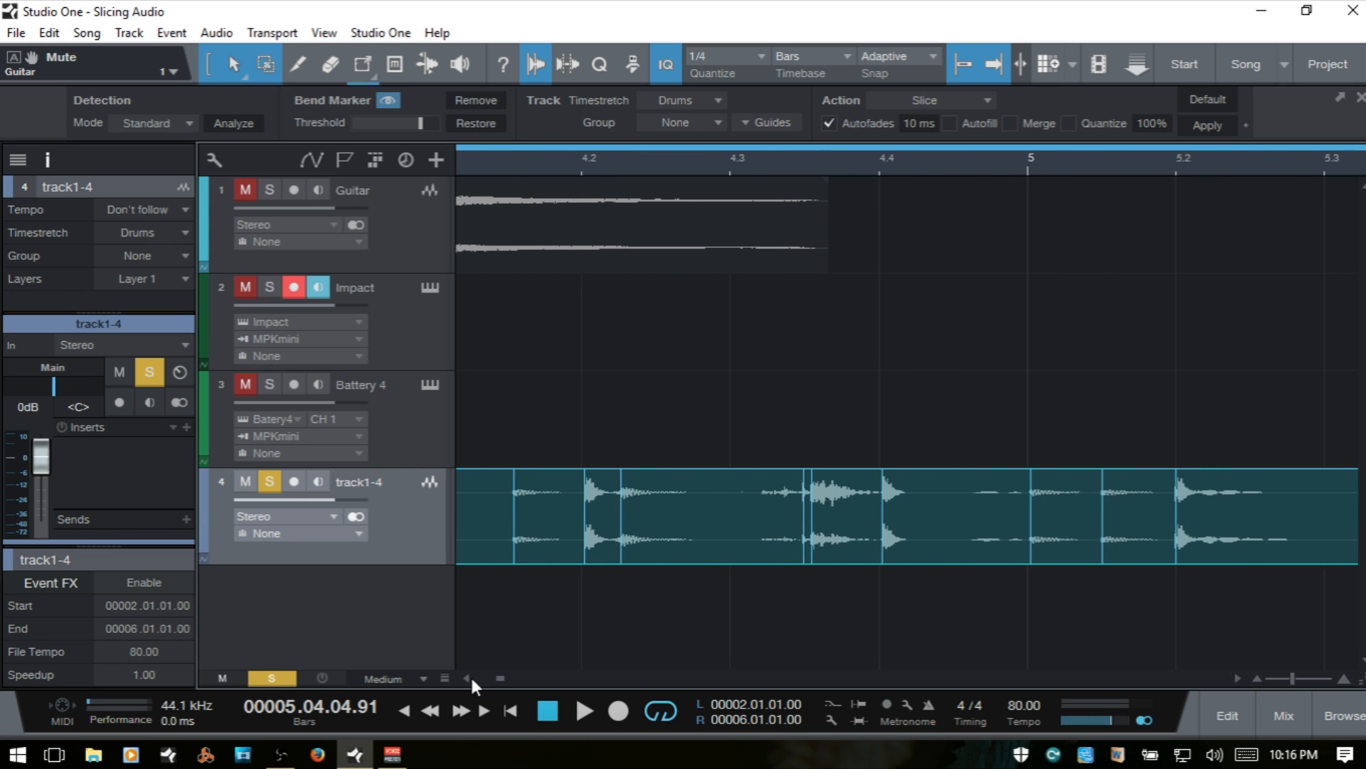
left_click(471, 678)
left_click(471, 678)
left_click(470, 678)
left_click(470, 678)
left_click(471, 678)
left_click(471, 679)
left_click(470, 678)
left_click(471, 678)
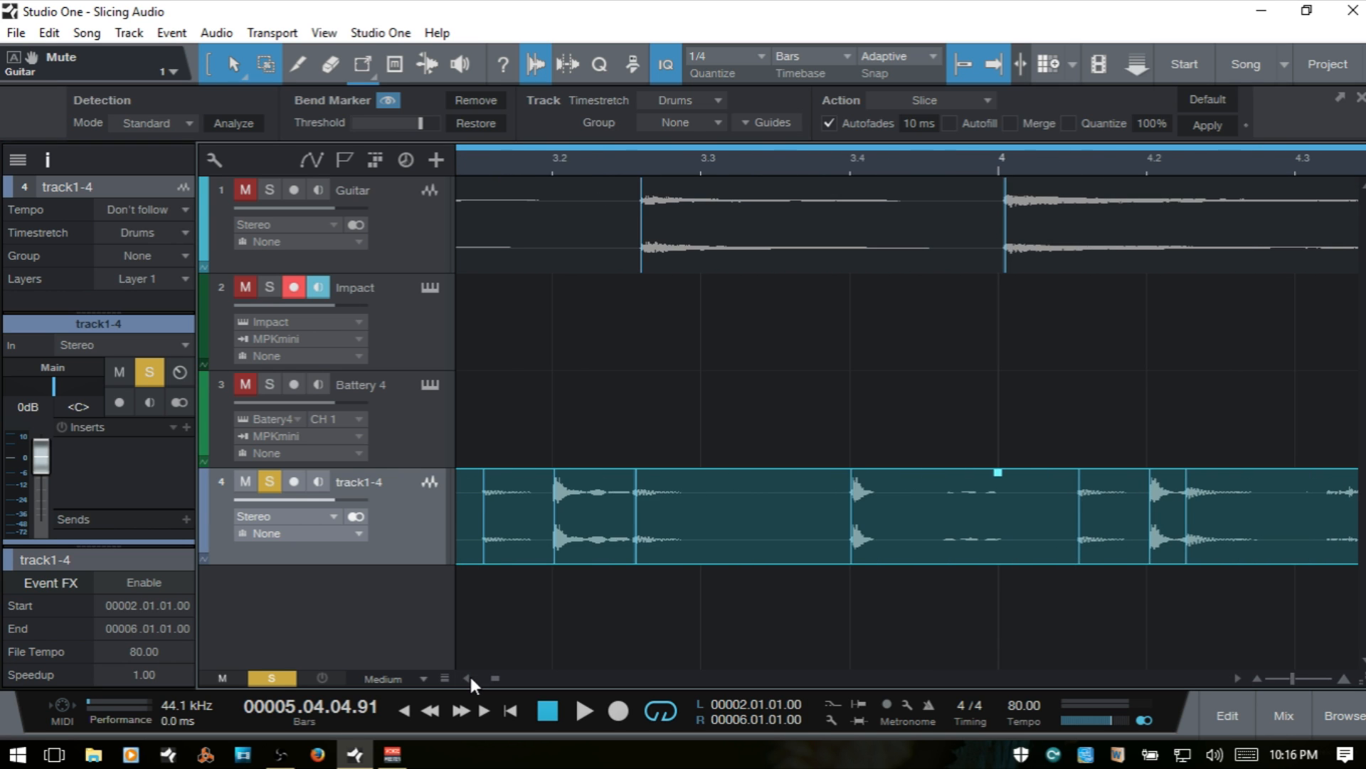
left_click(470, 678)
left_click(471, 678)
left_click(470, 678)
left_click(471, 679)
left_click(471, 679)
left_click(470, 678)
left_click(470, 678)
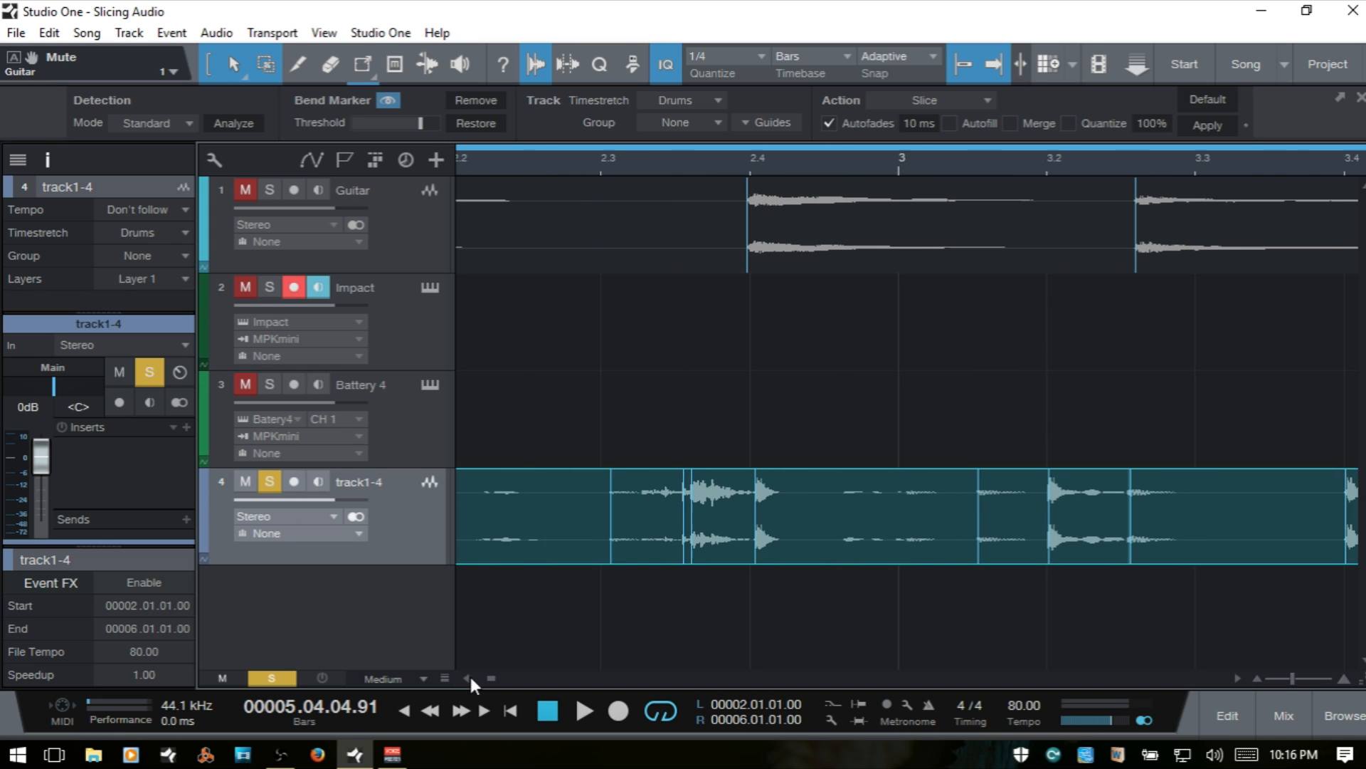
left_click(471, 678)
left_click(470, 679)
left_click(471, 678)
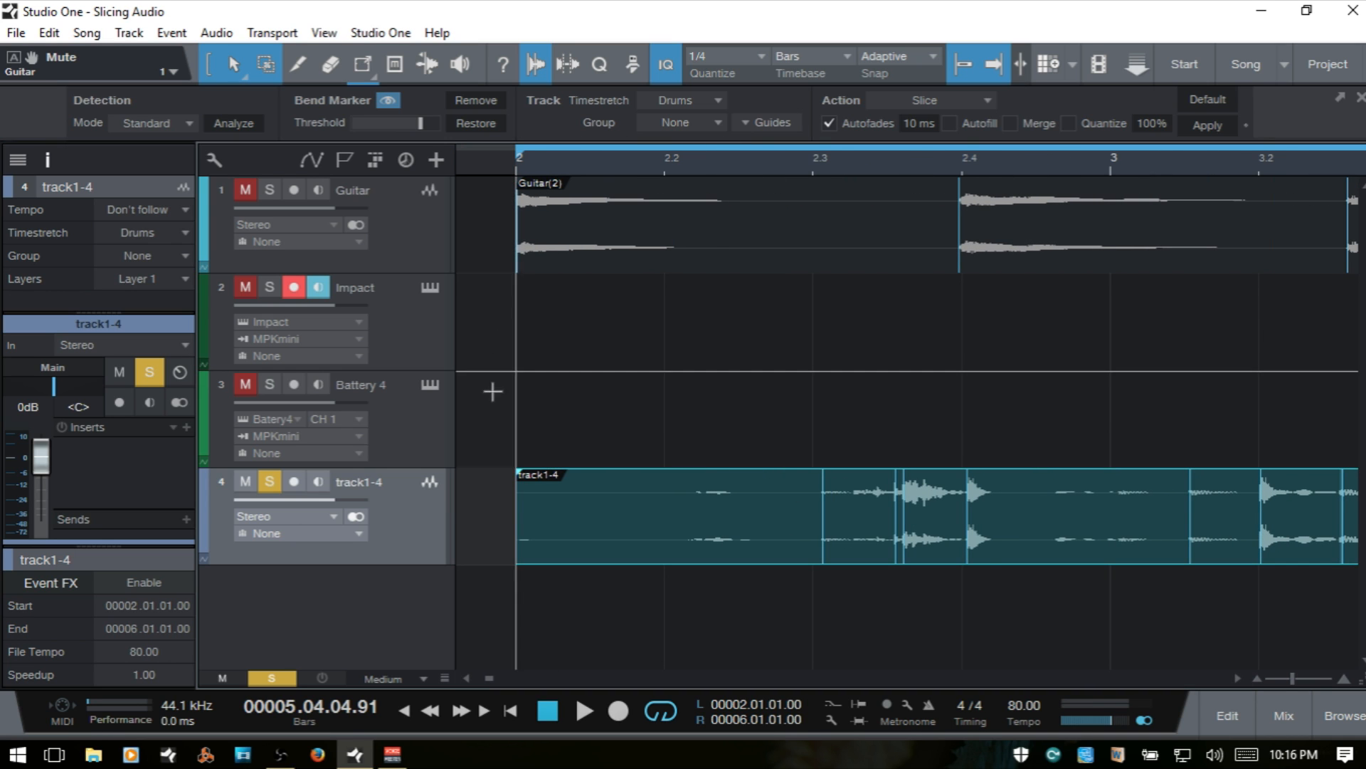
Step: Select the track1-4 clip, try jumping to its next transient, and play it from around bar 2
left_click(489, 471)
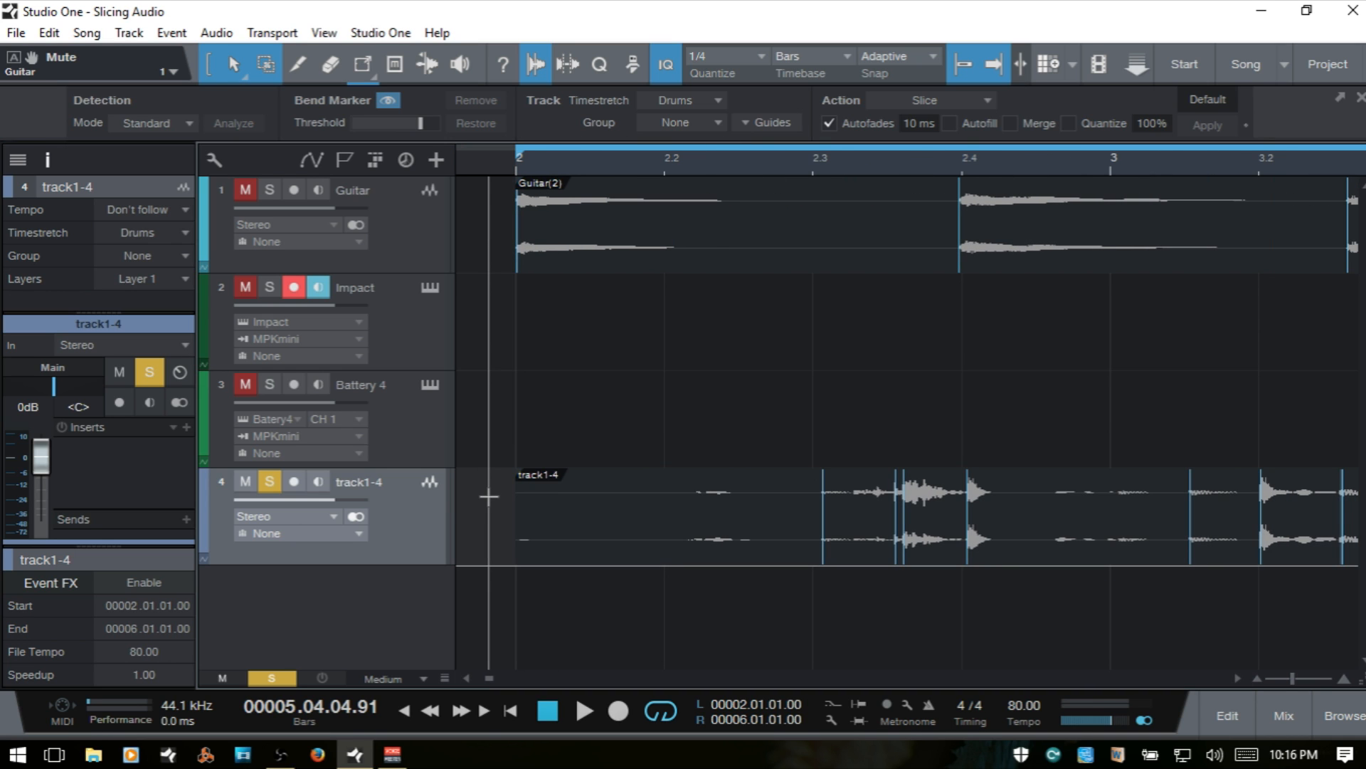
left_click(583, 552)
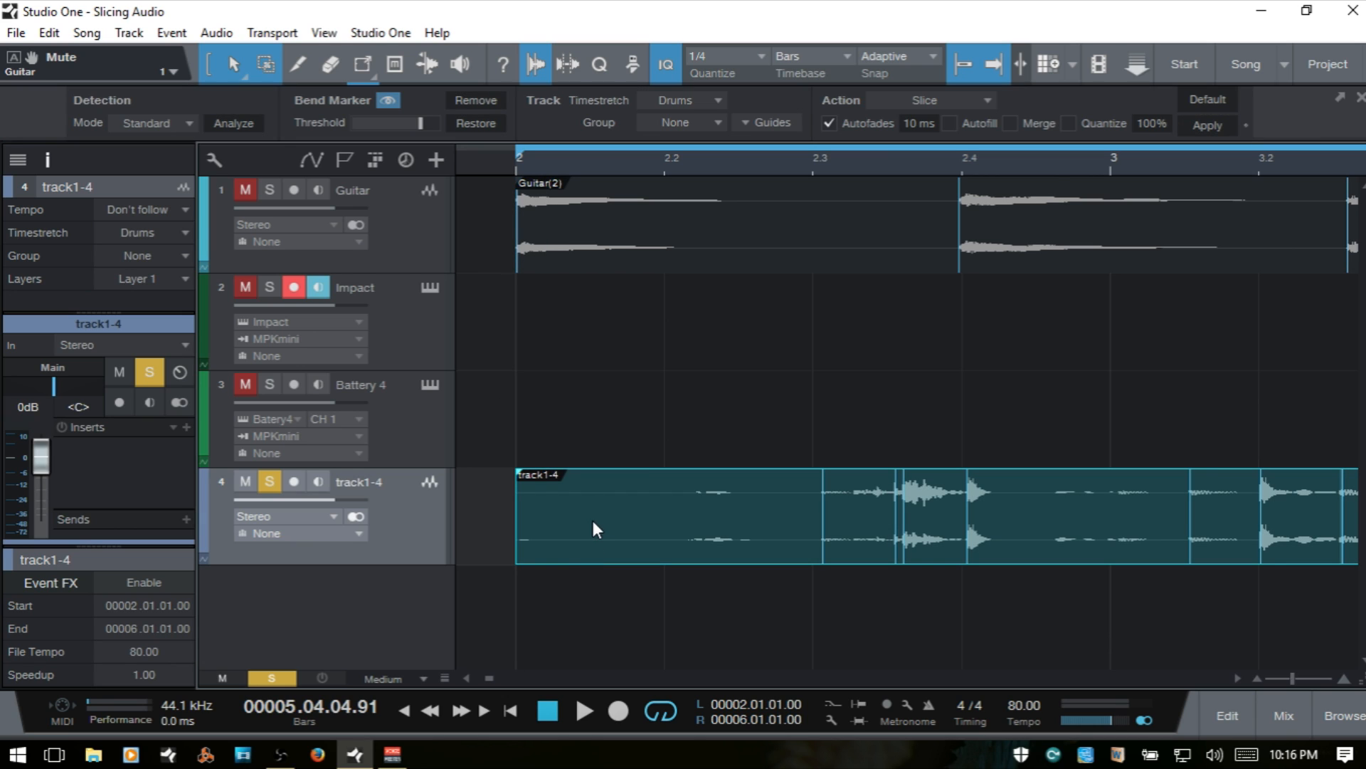
key("Tab")
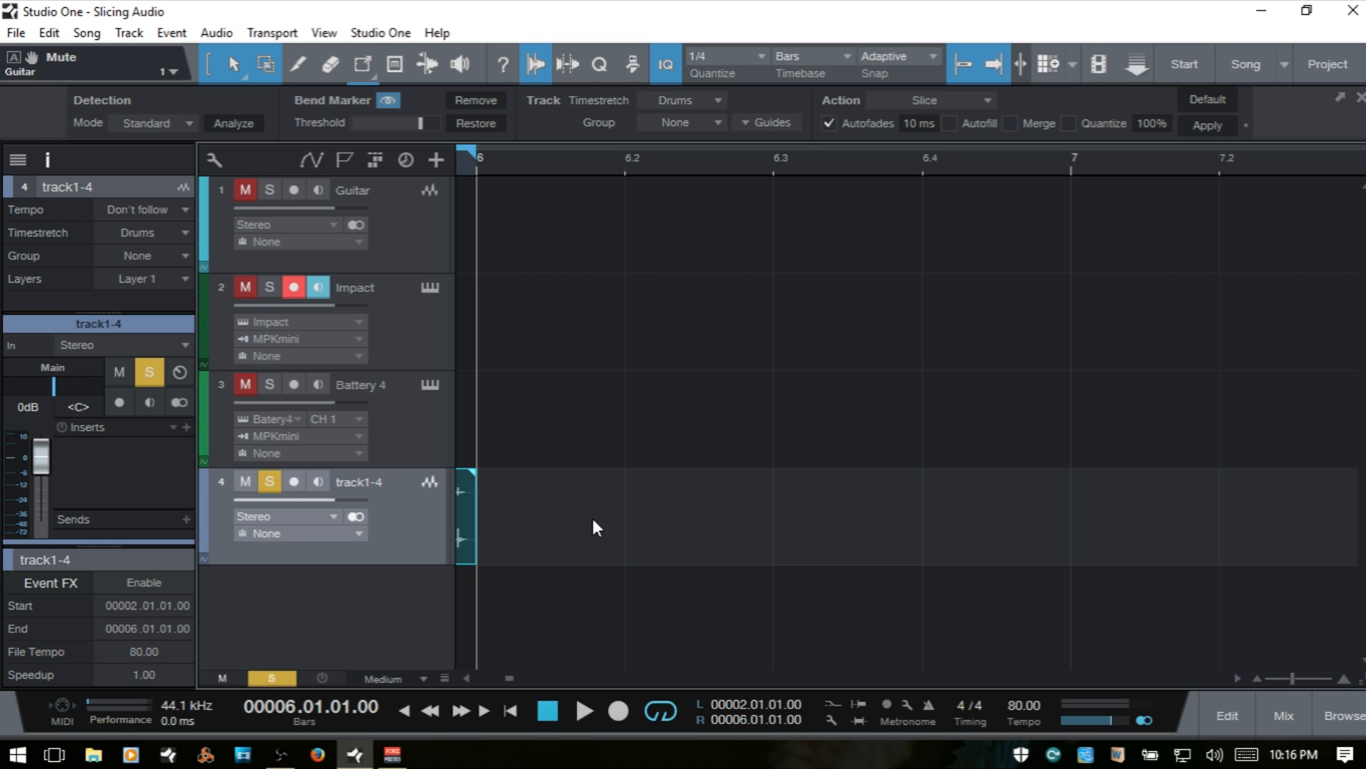
left_click(469, 677)
left_click_drag(471, 677, 473, 679)
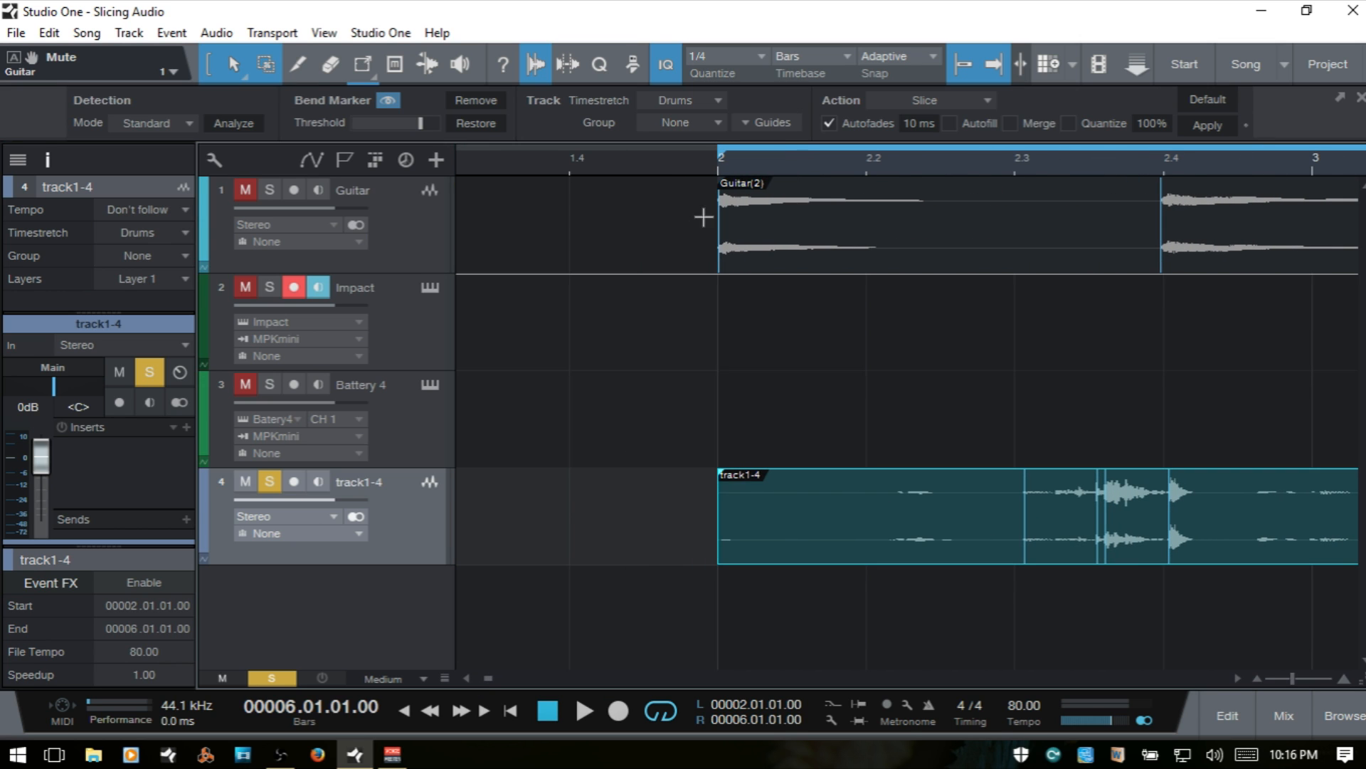
left_click(693, 157)
key("space")
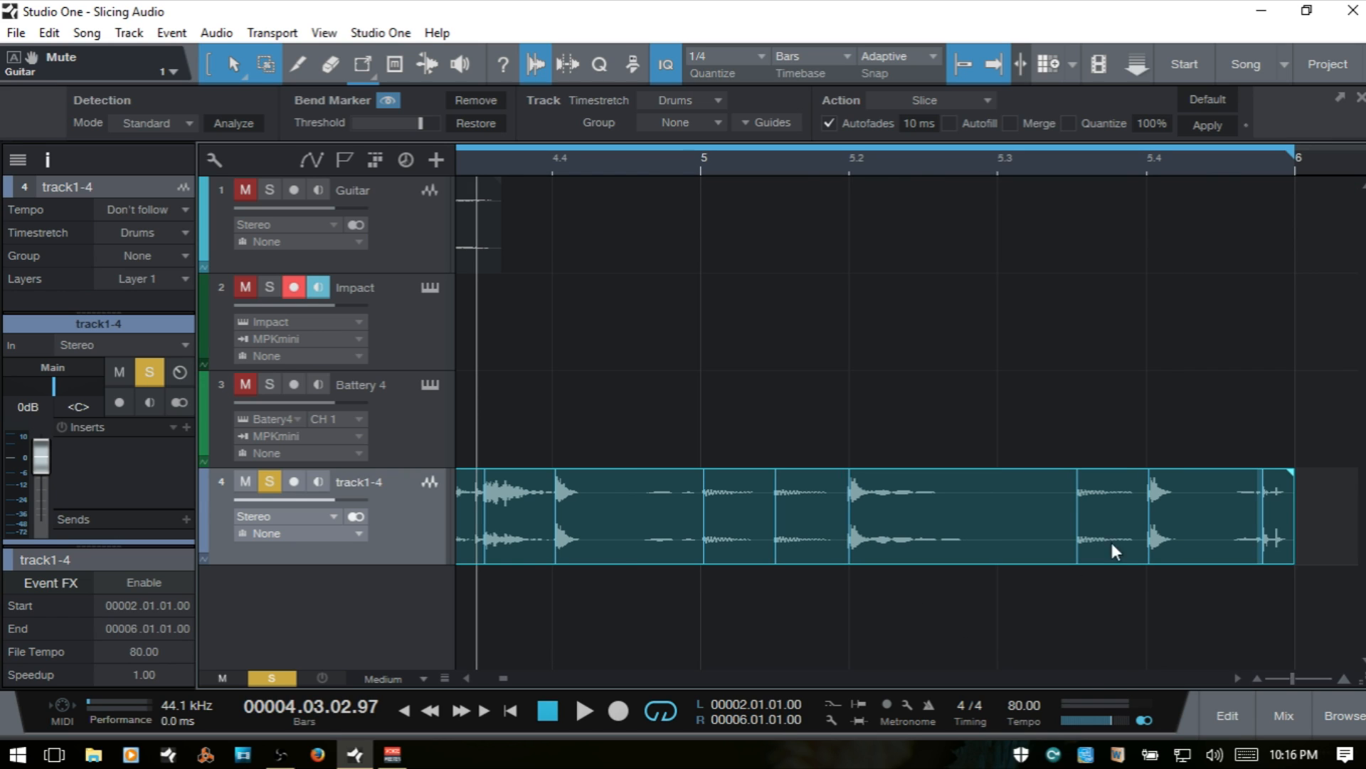
Step: Delete the second of the two closely spaced bend markers between beats 2.3 and 2.4 in the track1-4 clip
left_click(469, 675)
left_click(468, 677)
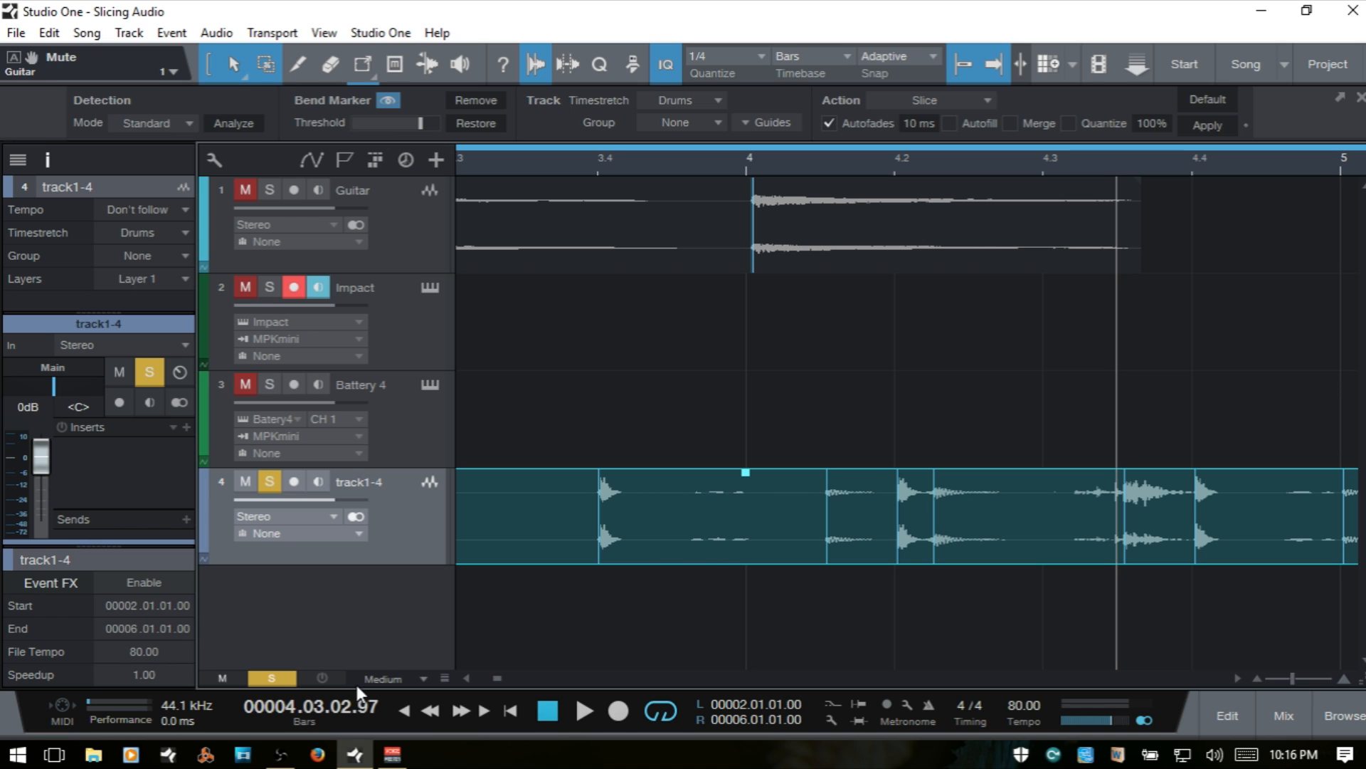
left_click(468, 677)
left_click(468, 678)
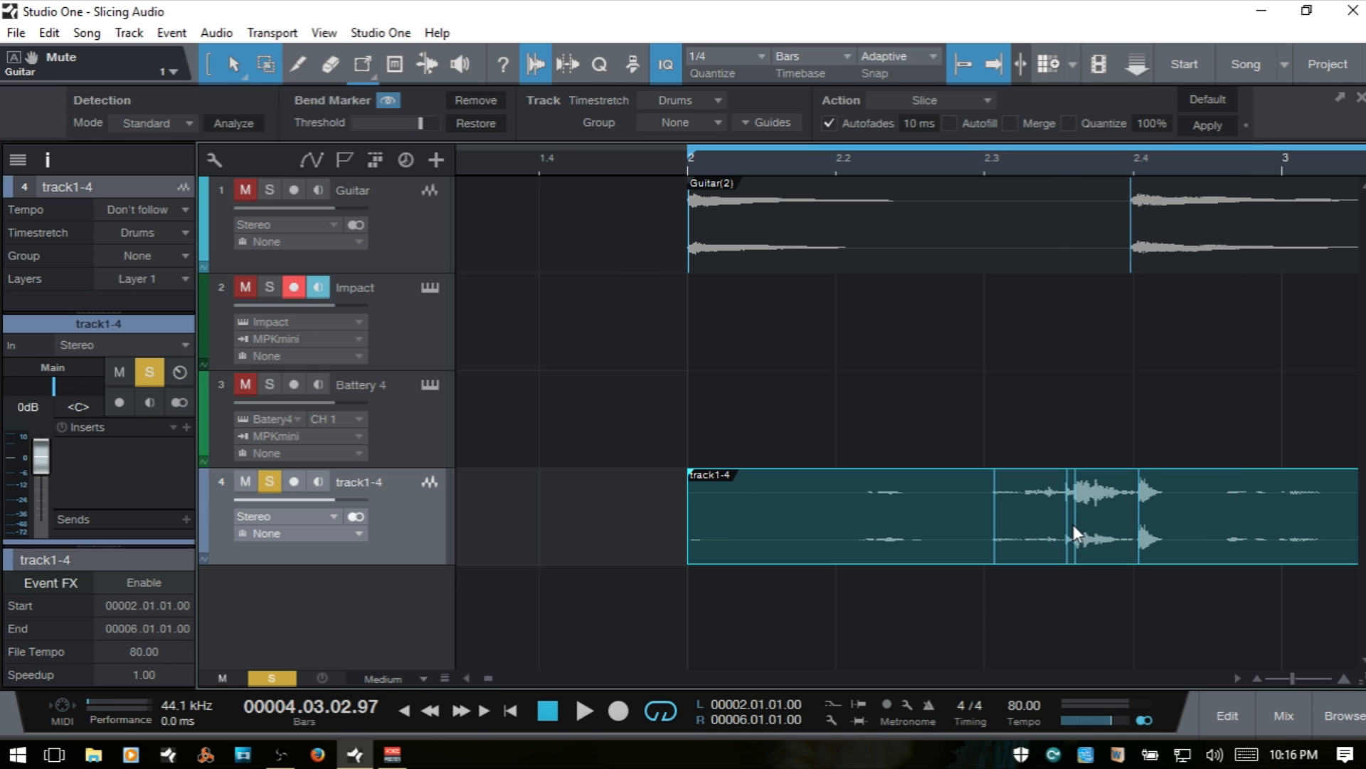
key("3")
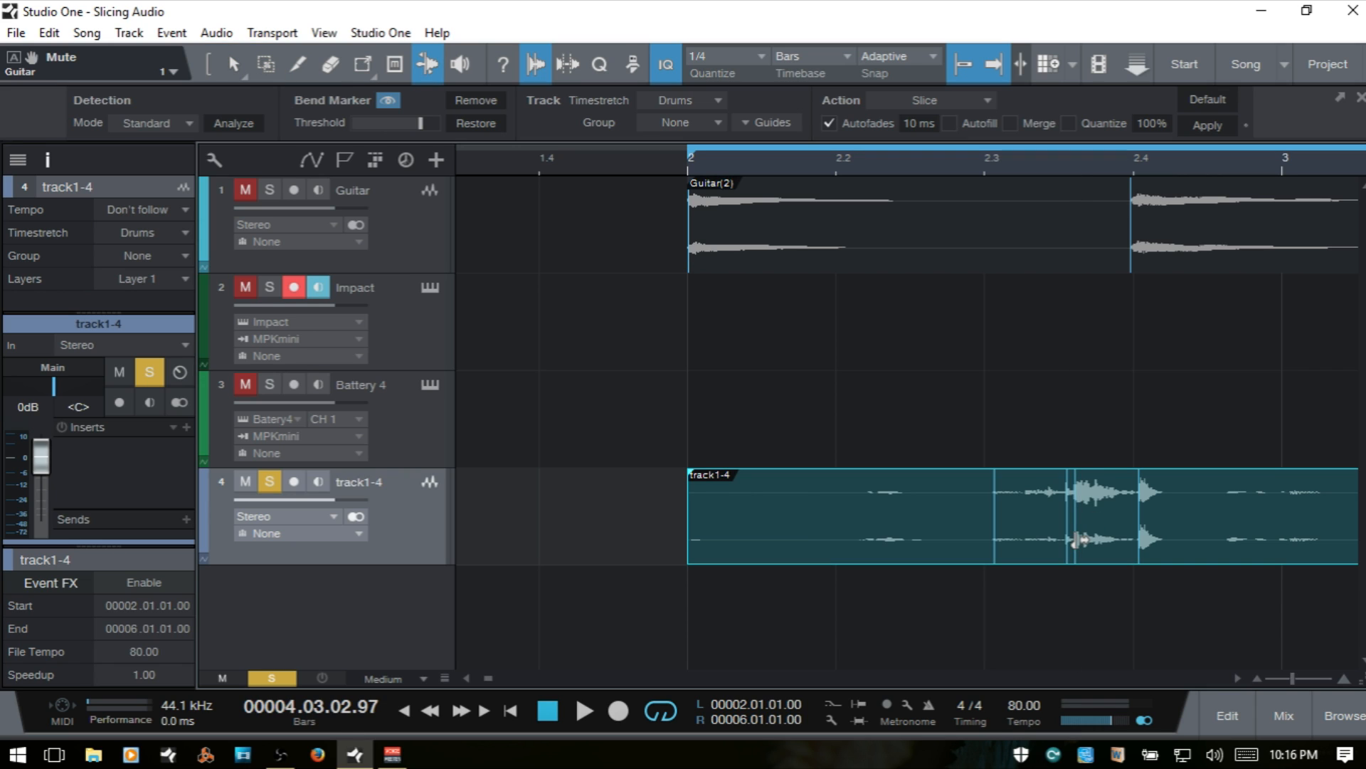
right_click(1077, 528)
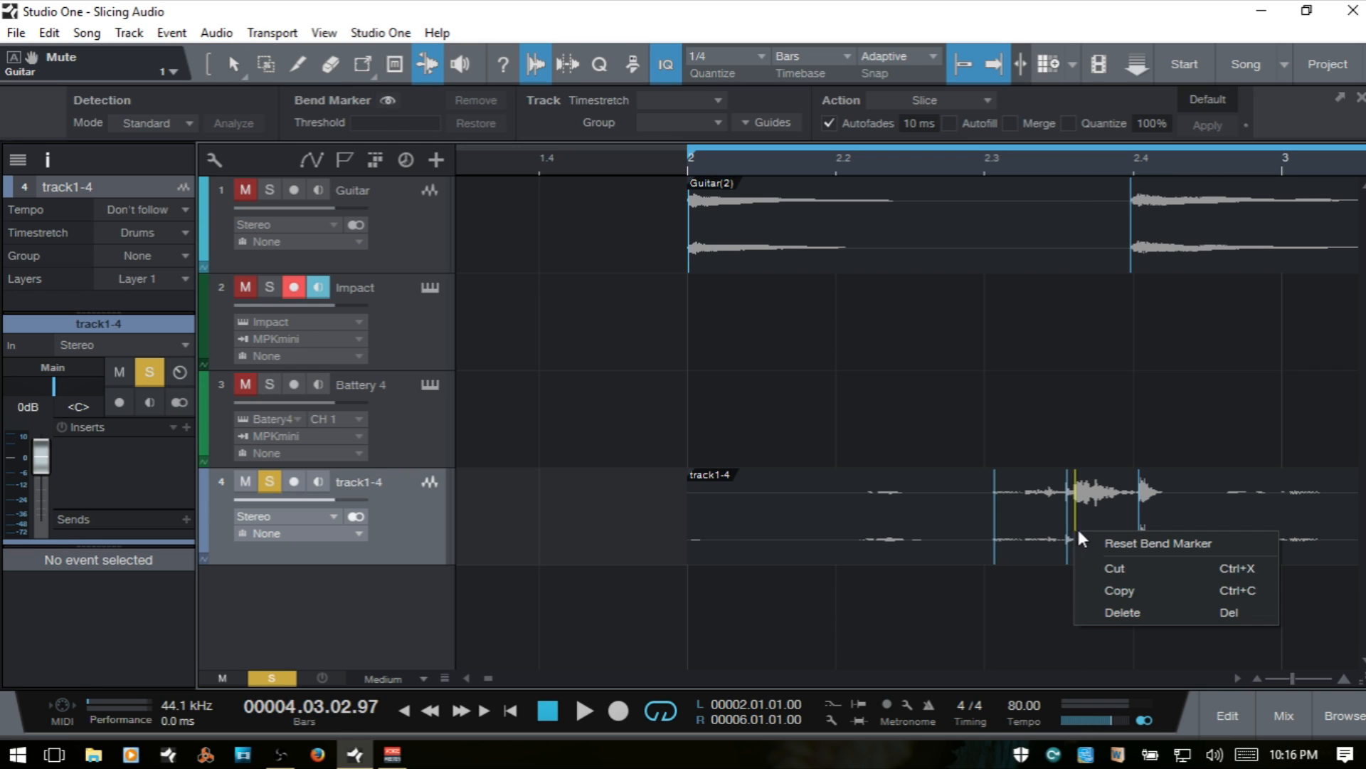
left_click(1133, 605)
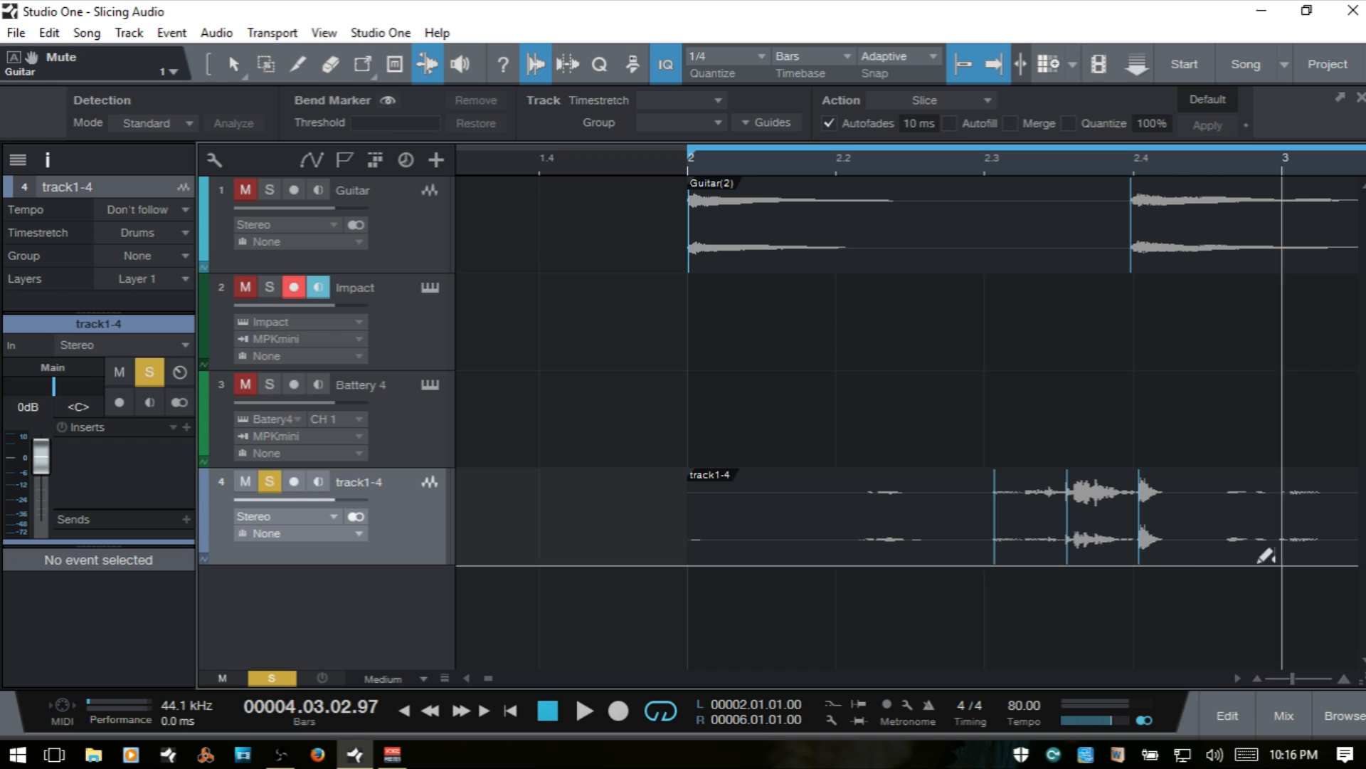
Step: Slice the track1-4 clip at its remaining bend markers and check the slices from bar 2 to bar 6
left_click(1237, 679)
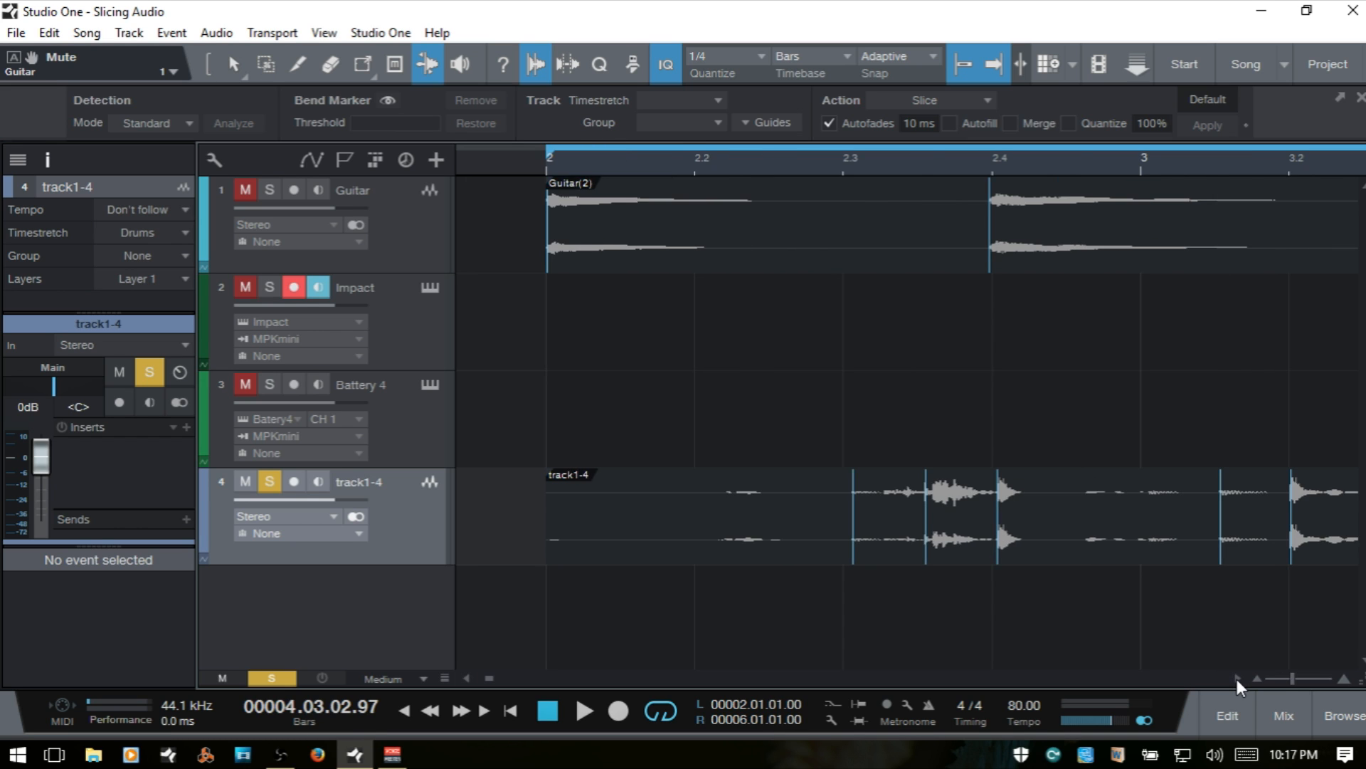
left_click(1237, 679)
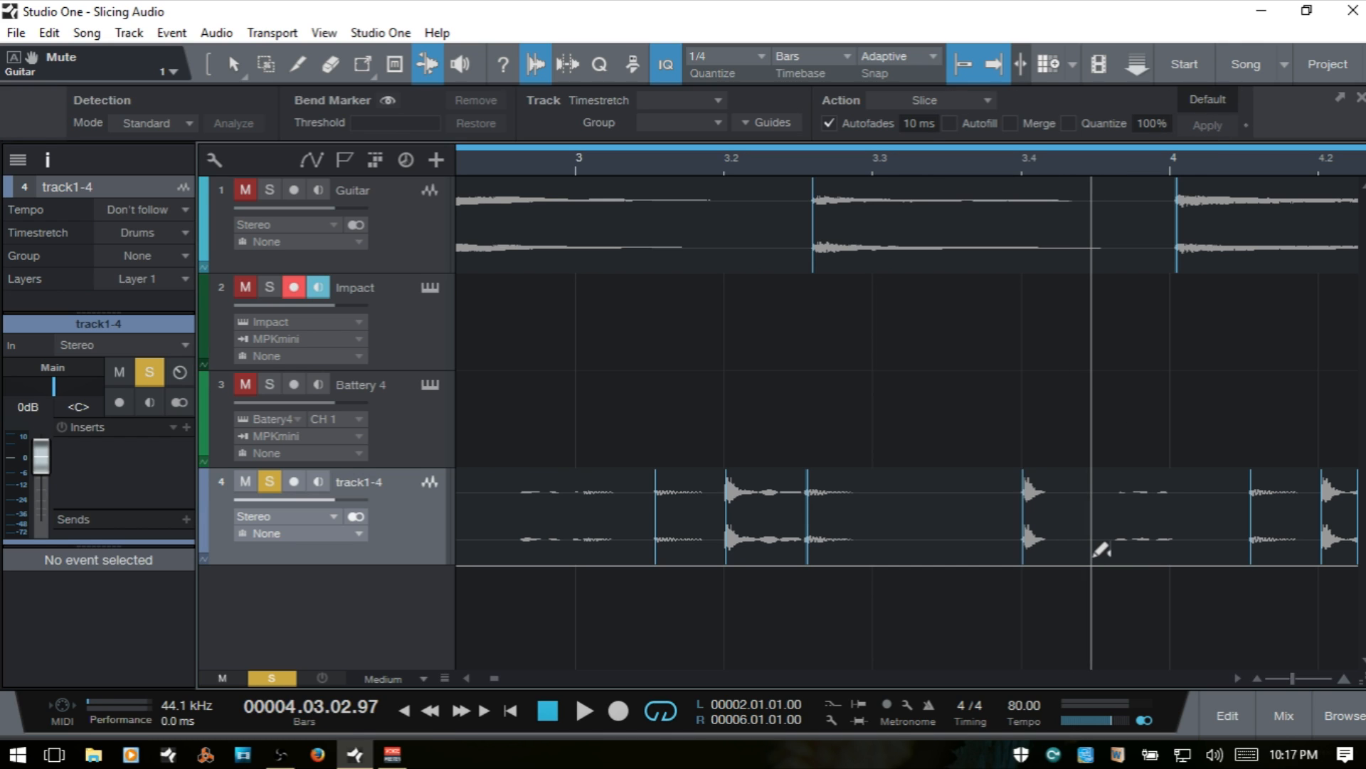
key("1")
left_click(1105, 550)
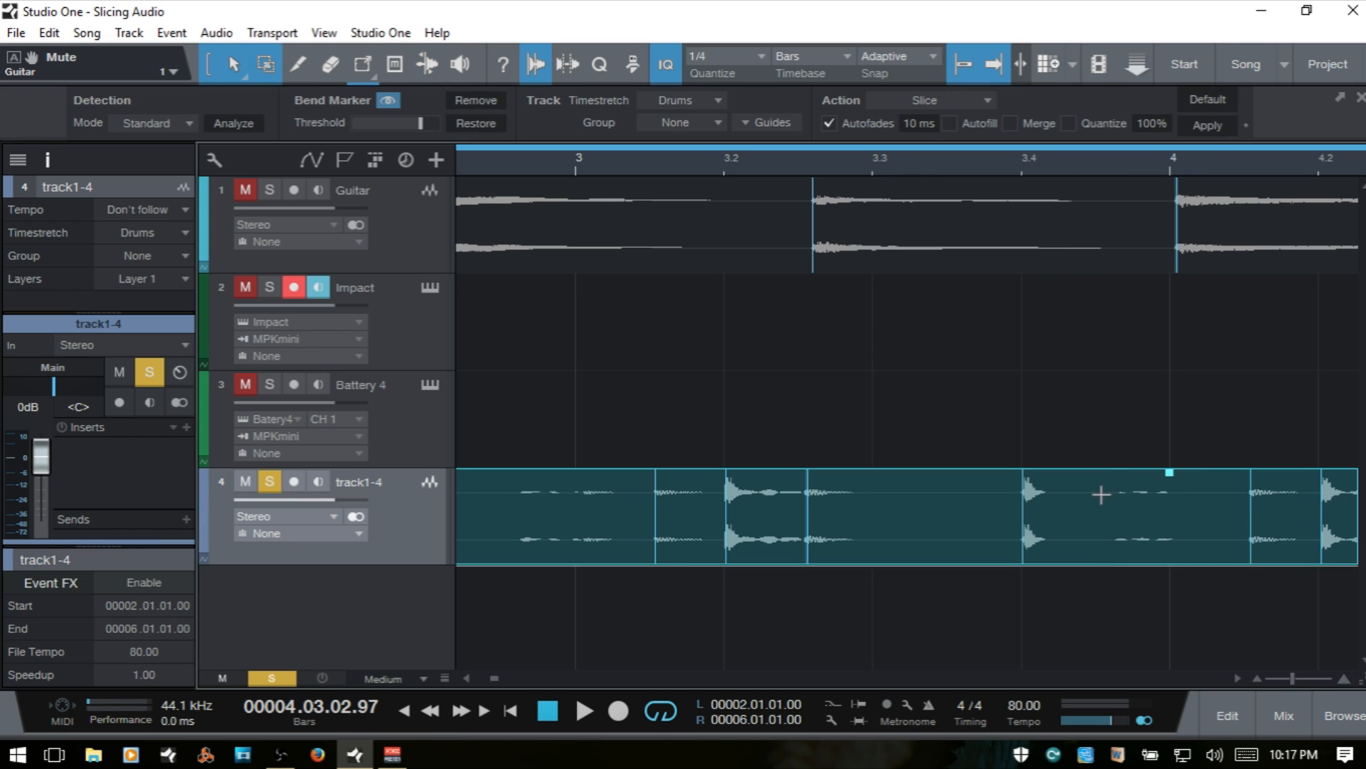
left_click(1208, 128)
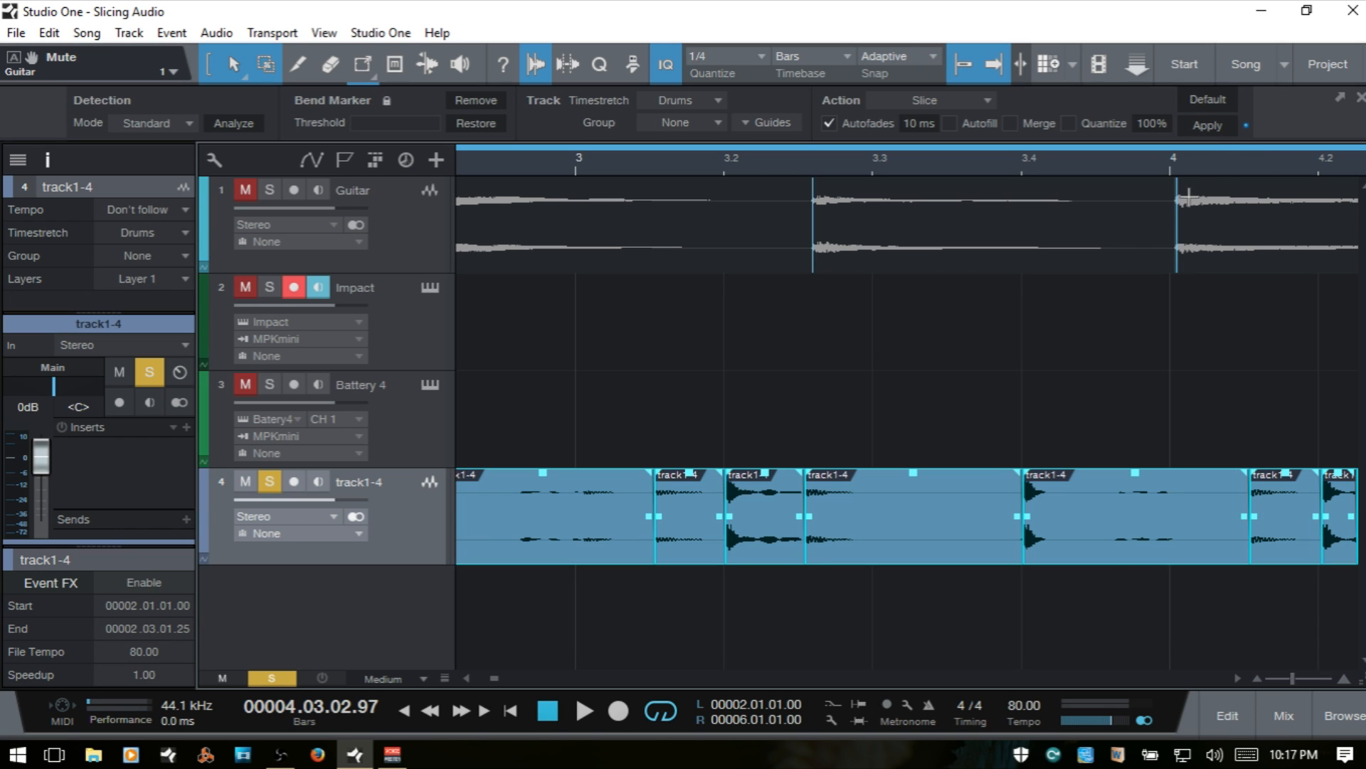
left_click(467, 678)
left_click(467, 678)
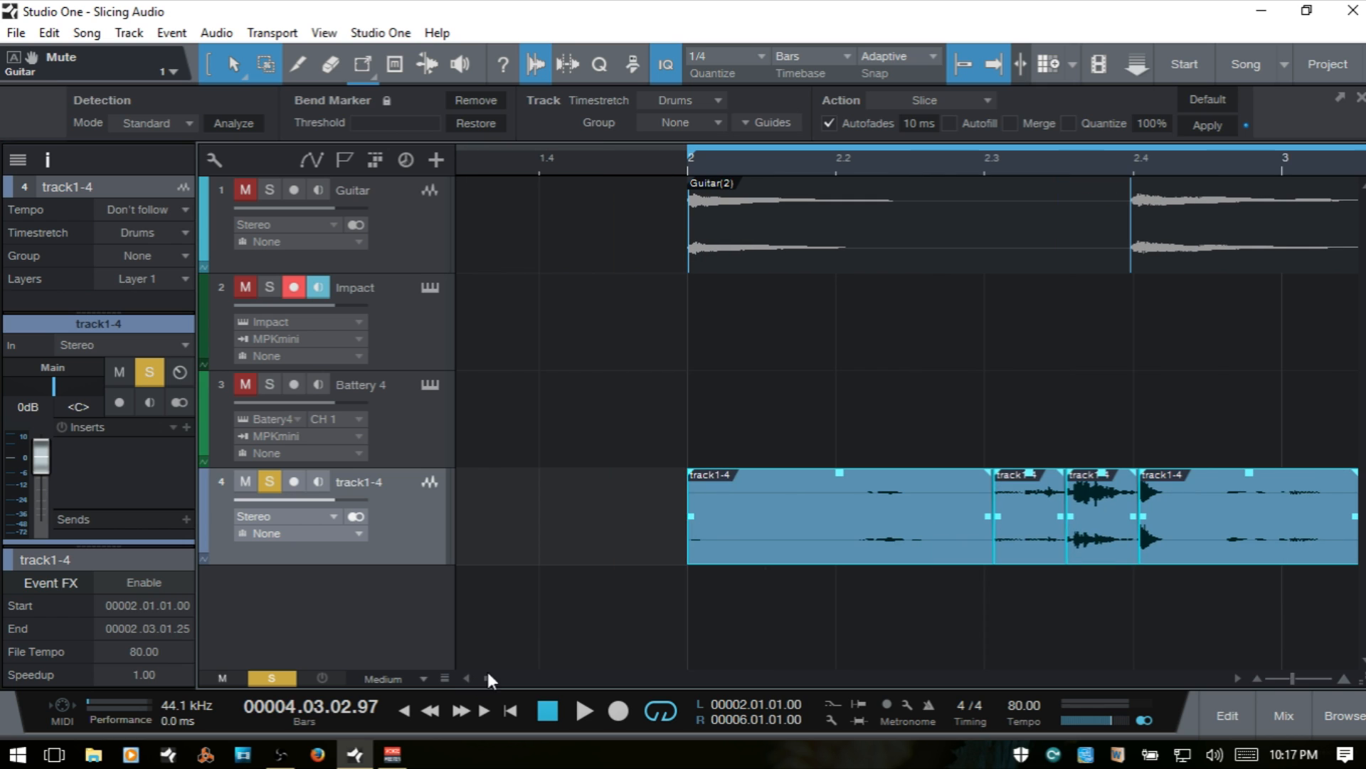
left_click(1239, 678)
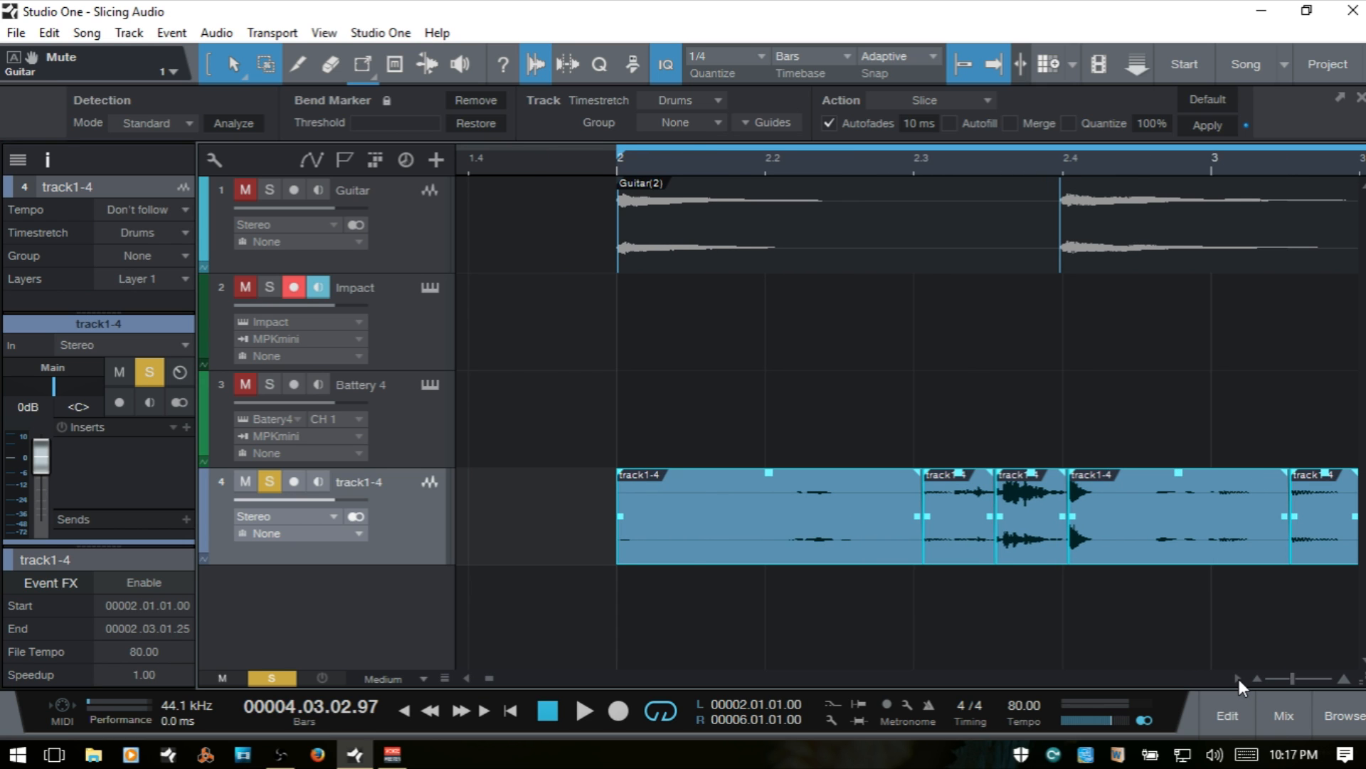
left_click(1239, 678)
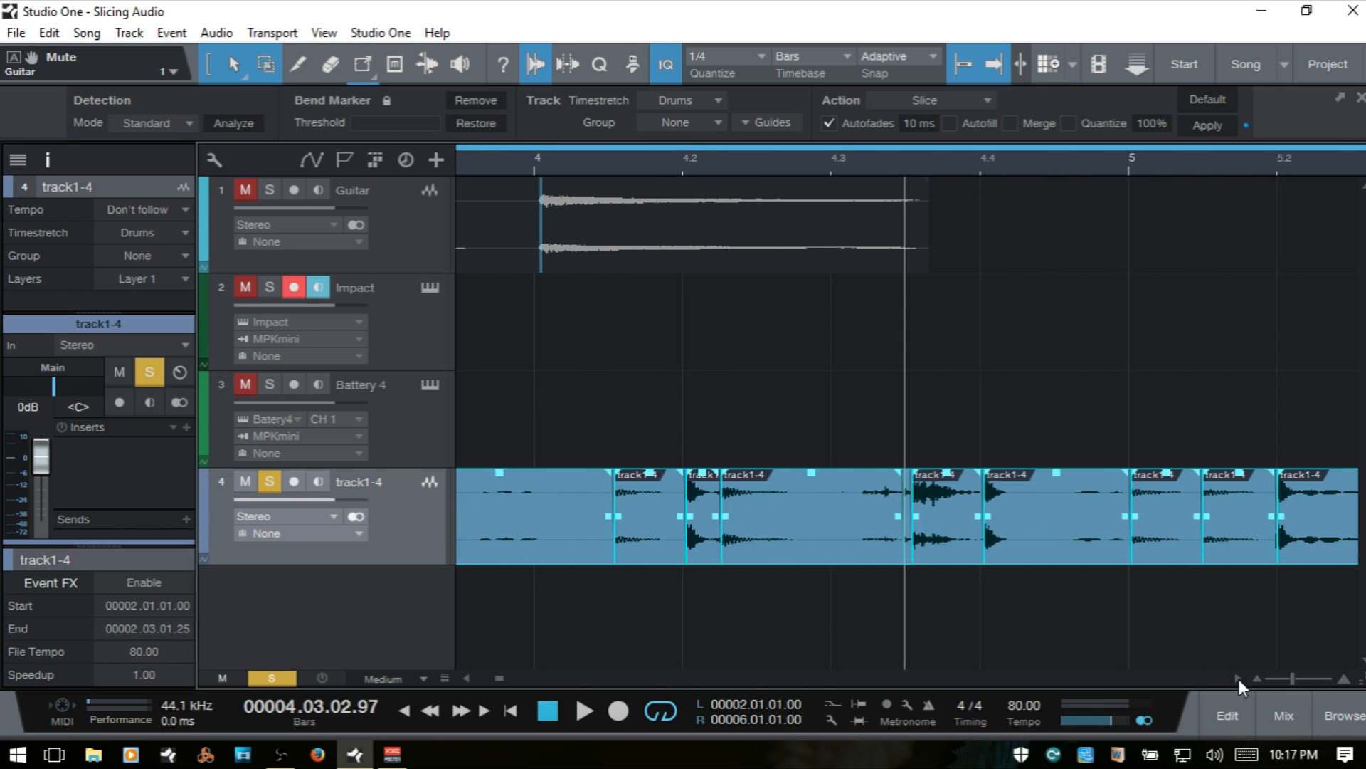
left_click(1239, 678)
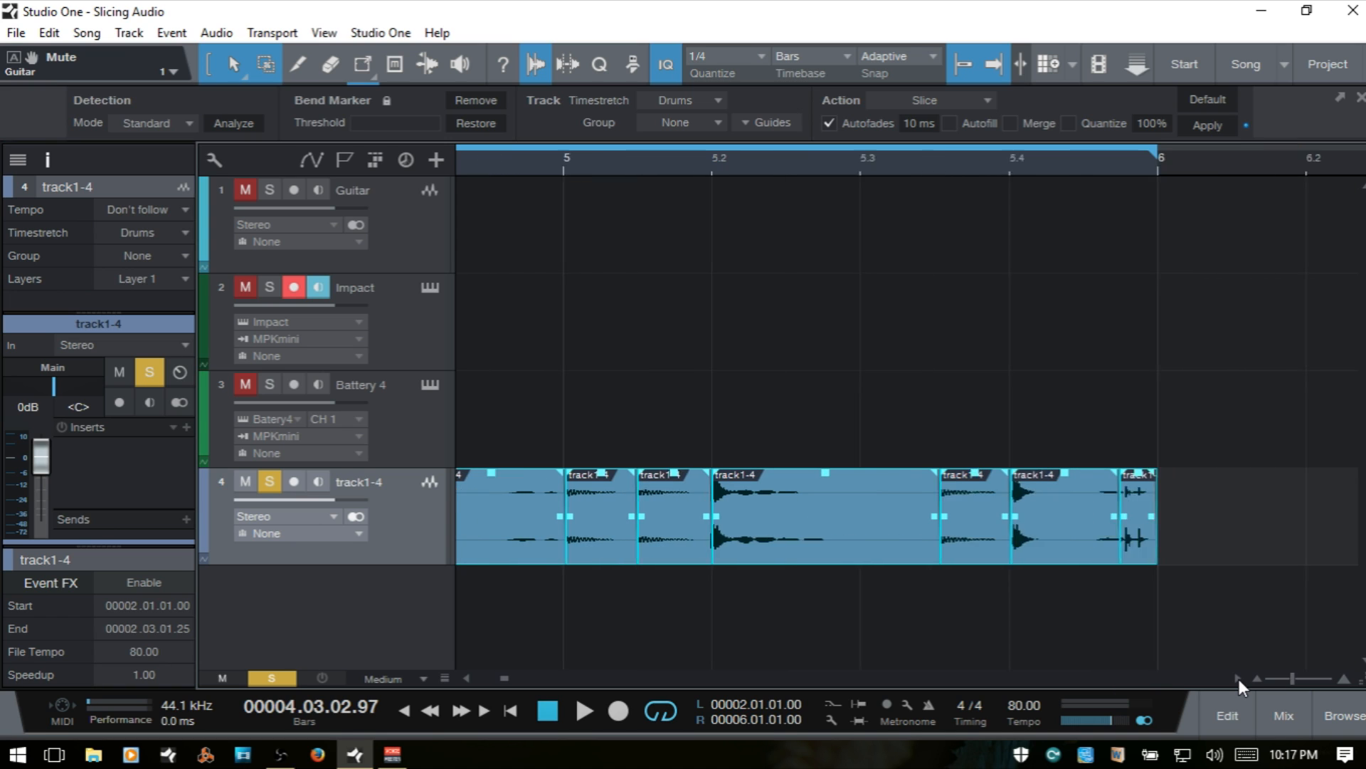
left_click(995, 626)
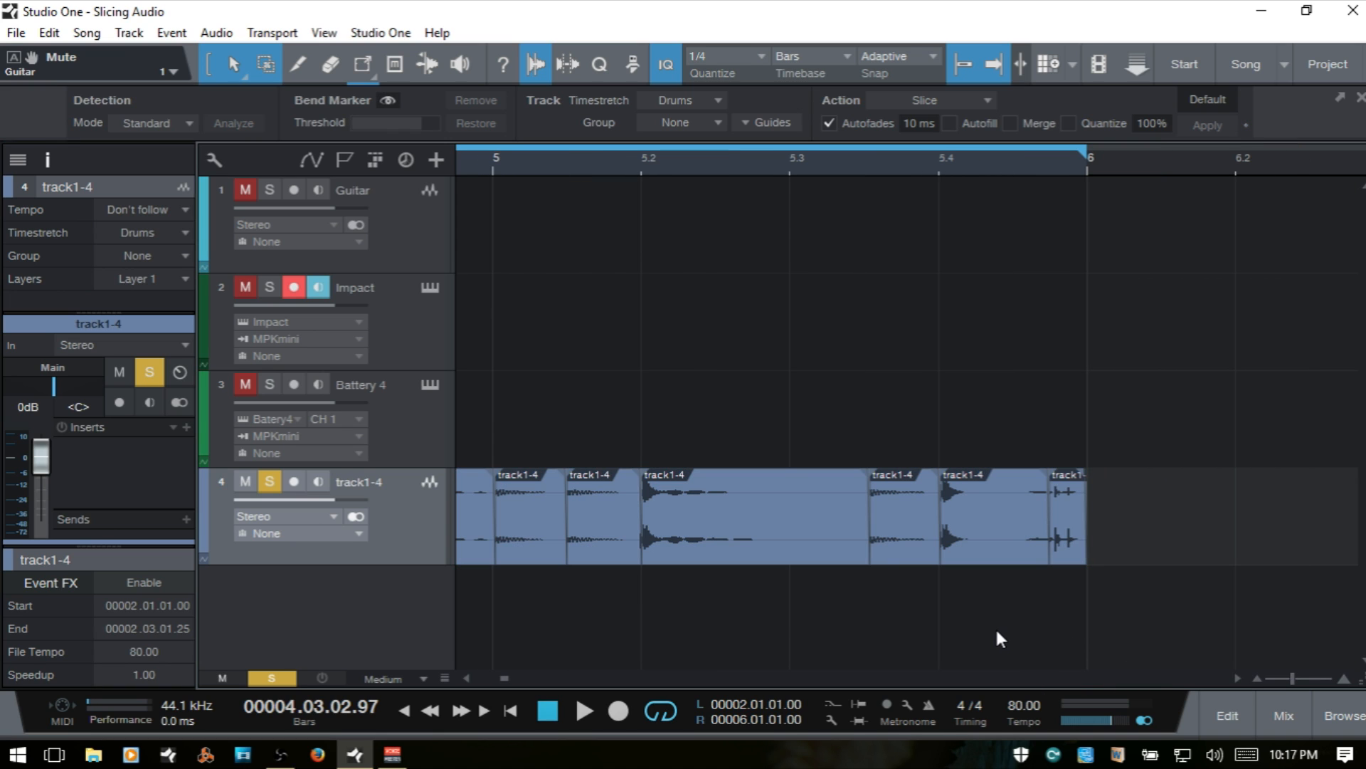
Step: Select all the track1-4 slices between bars 2 and 6 and bounce them to a new track
left_click(465, 677)
key("w")
key("w")
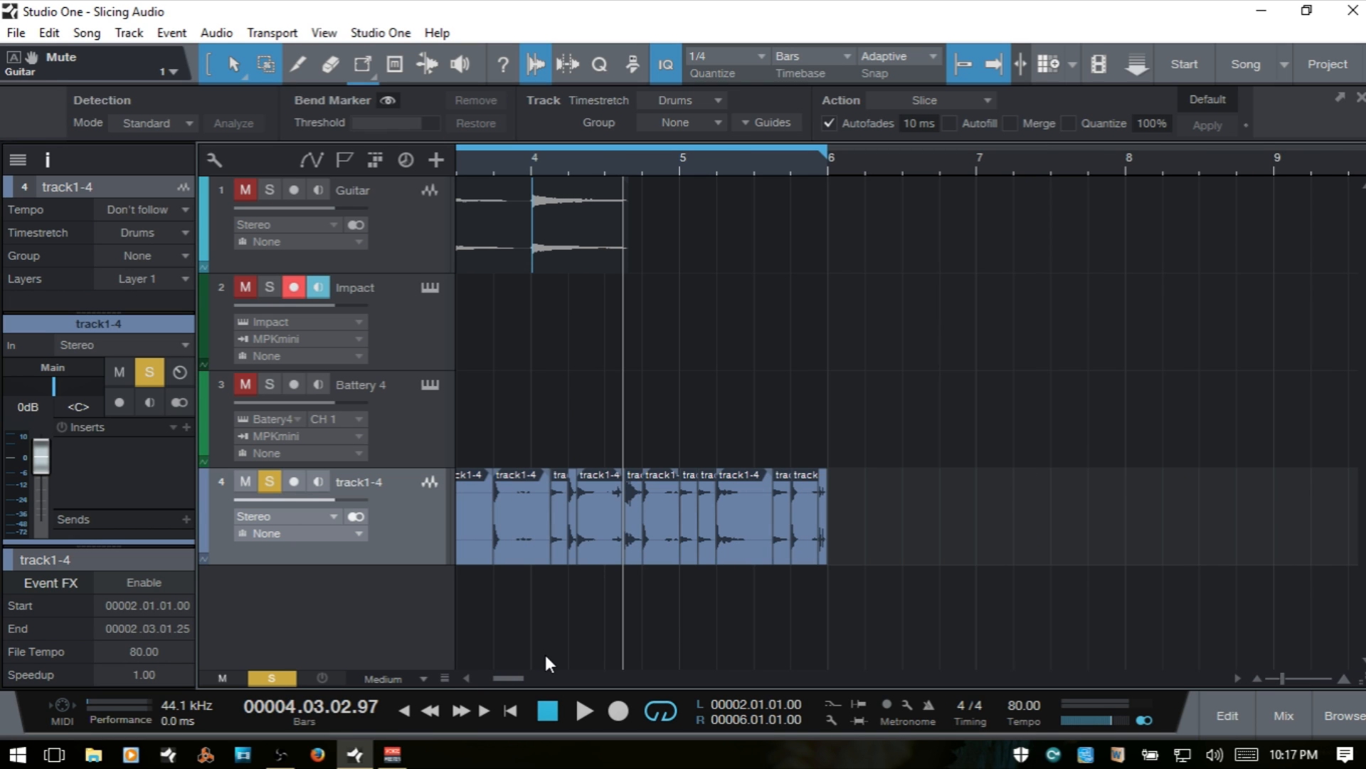
left_click_drag(506, 676, 477, 676)
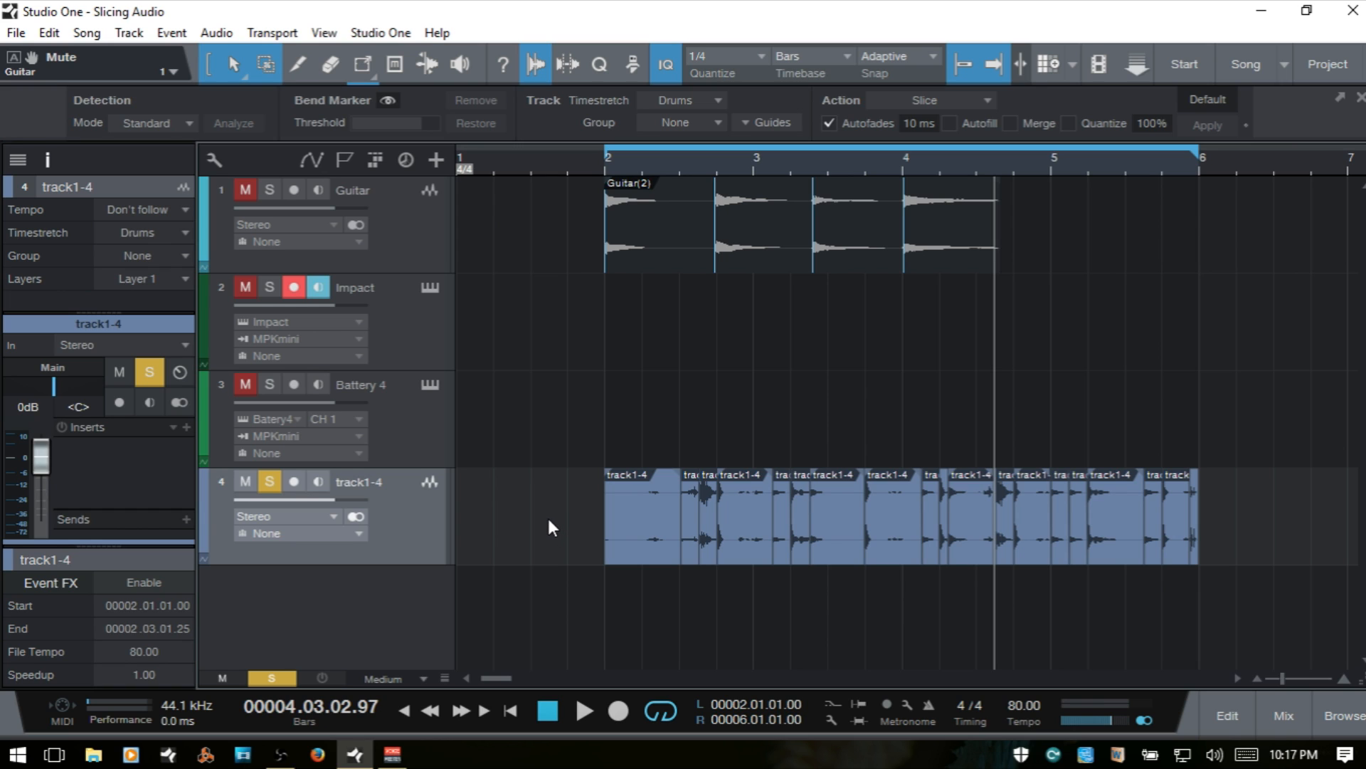
left_click_drag(550, 523, 1236, 547)
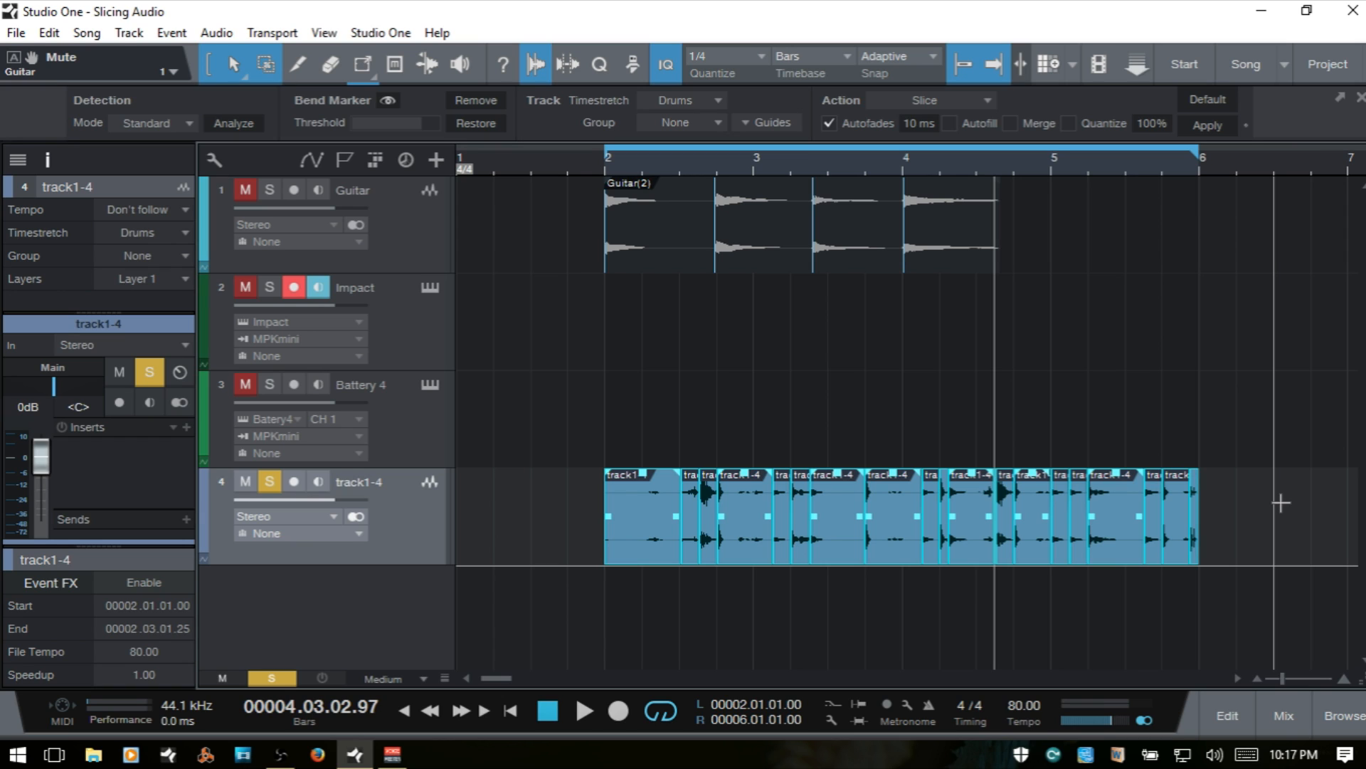
key("ctrl+alt+b")
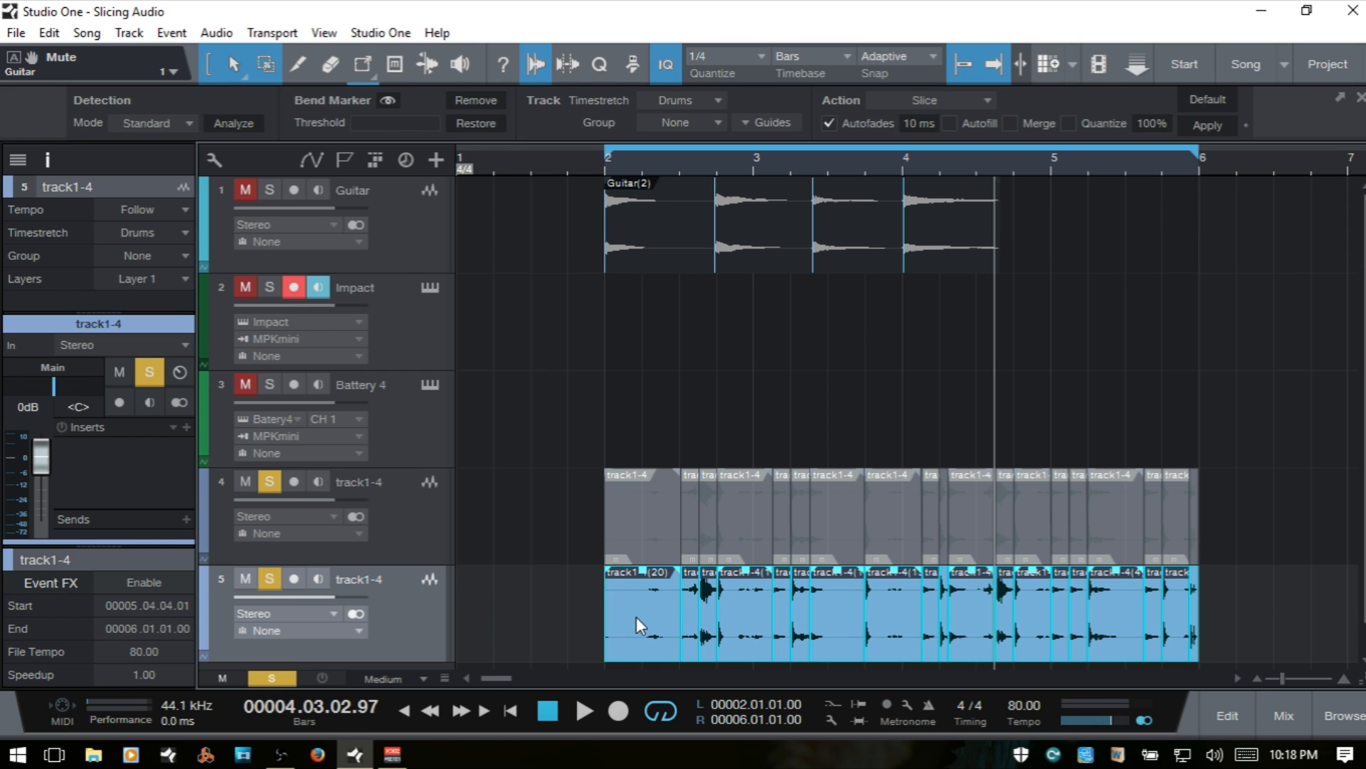
Step: Show the file browser and collapse the My Retired Music, Retired Stuff and Misc folders
key("F5")
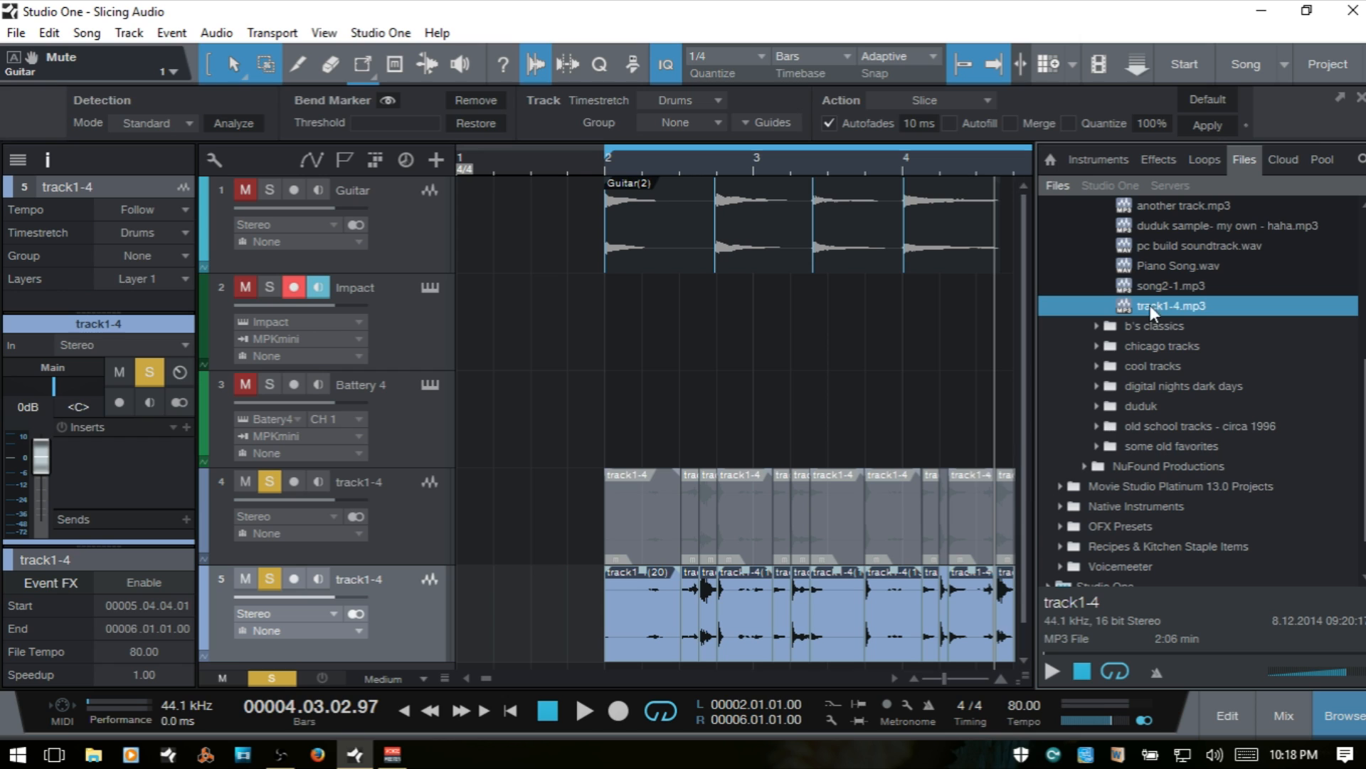
scroll(1172, 387, "up", 5)
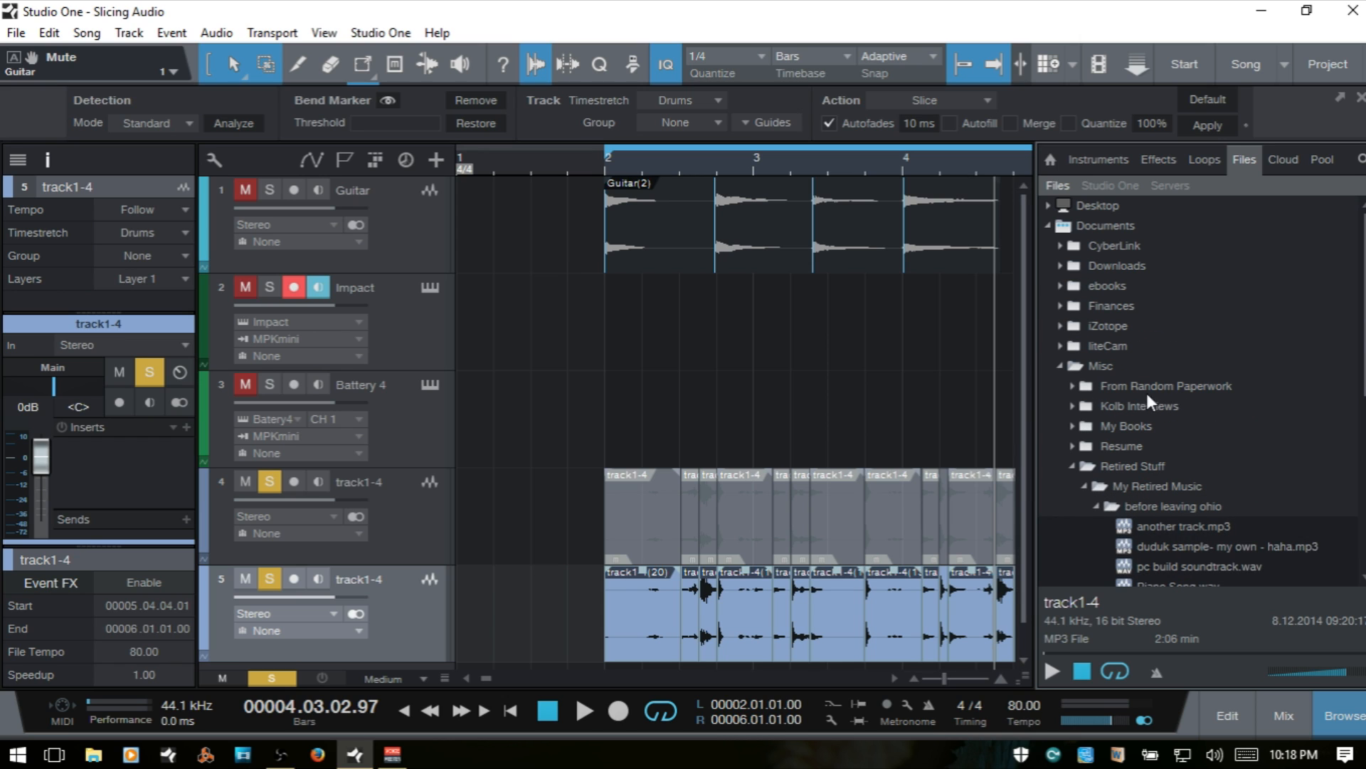
left_click(1096, 507)
left_click(1085, 484)
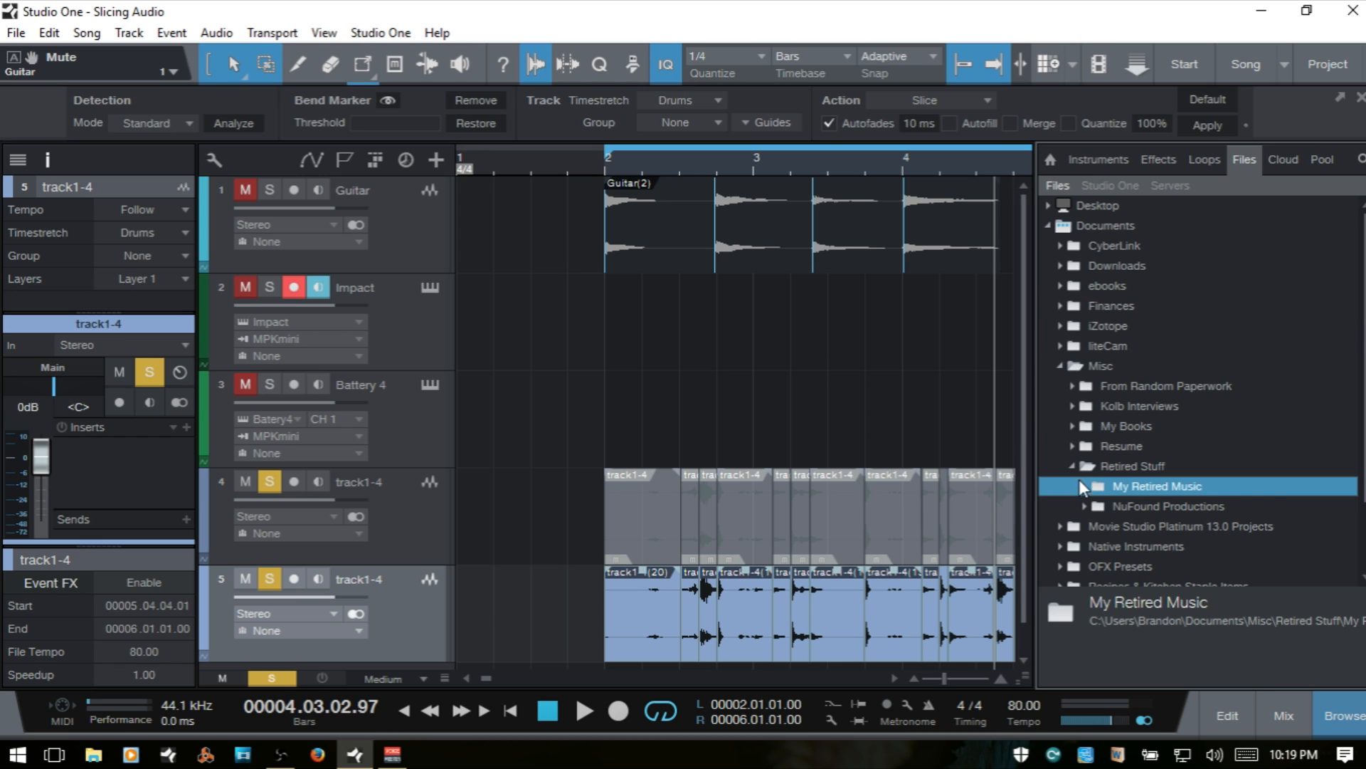
left_click(1073, 466)
left_click(1060, 365)
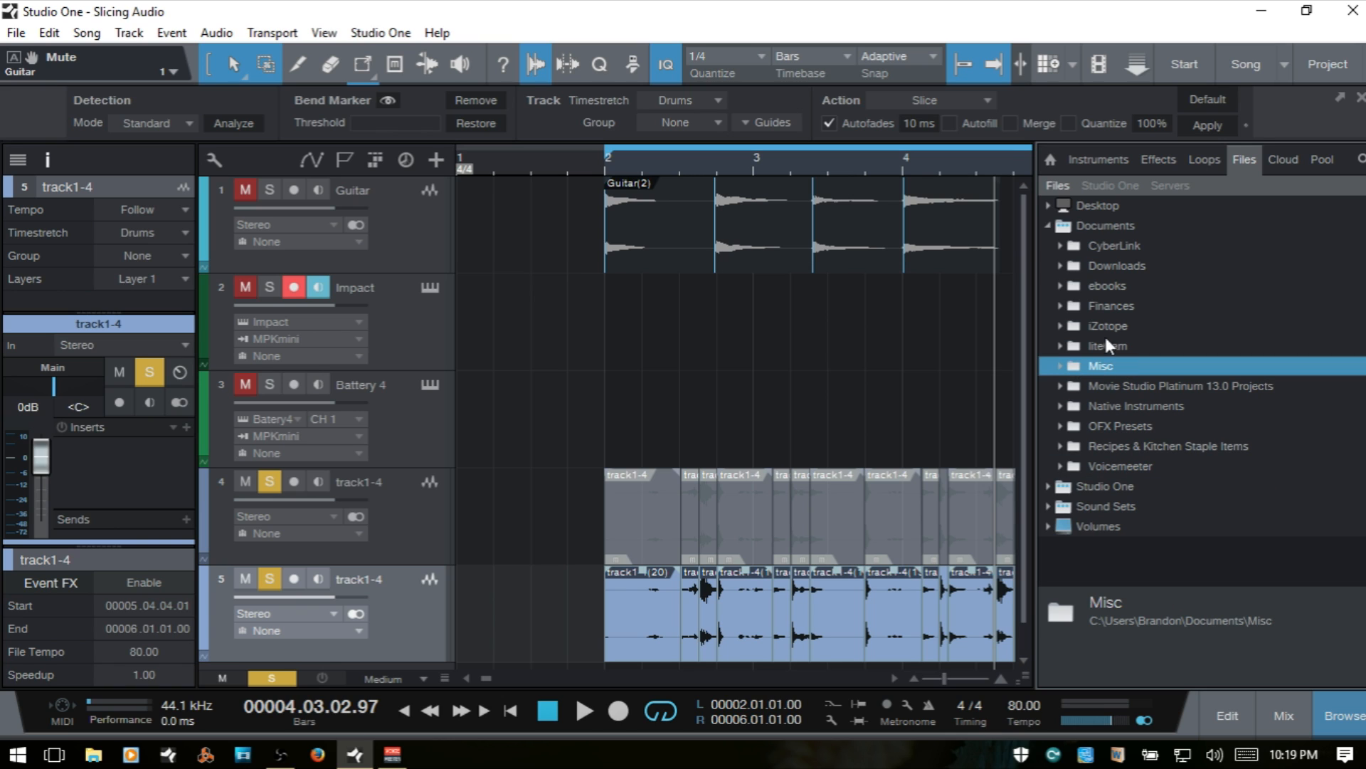
Step: Open the Bounces folder of the Slicing Audio song, located under Desktop
left_click(1048, 204)
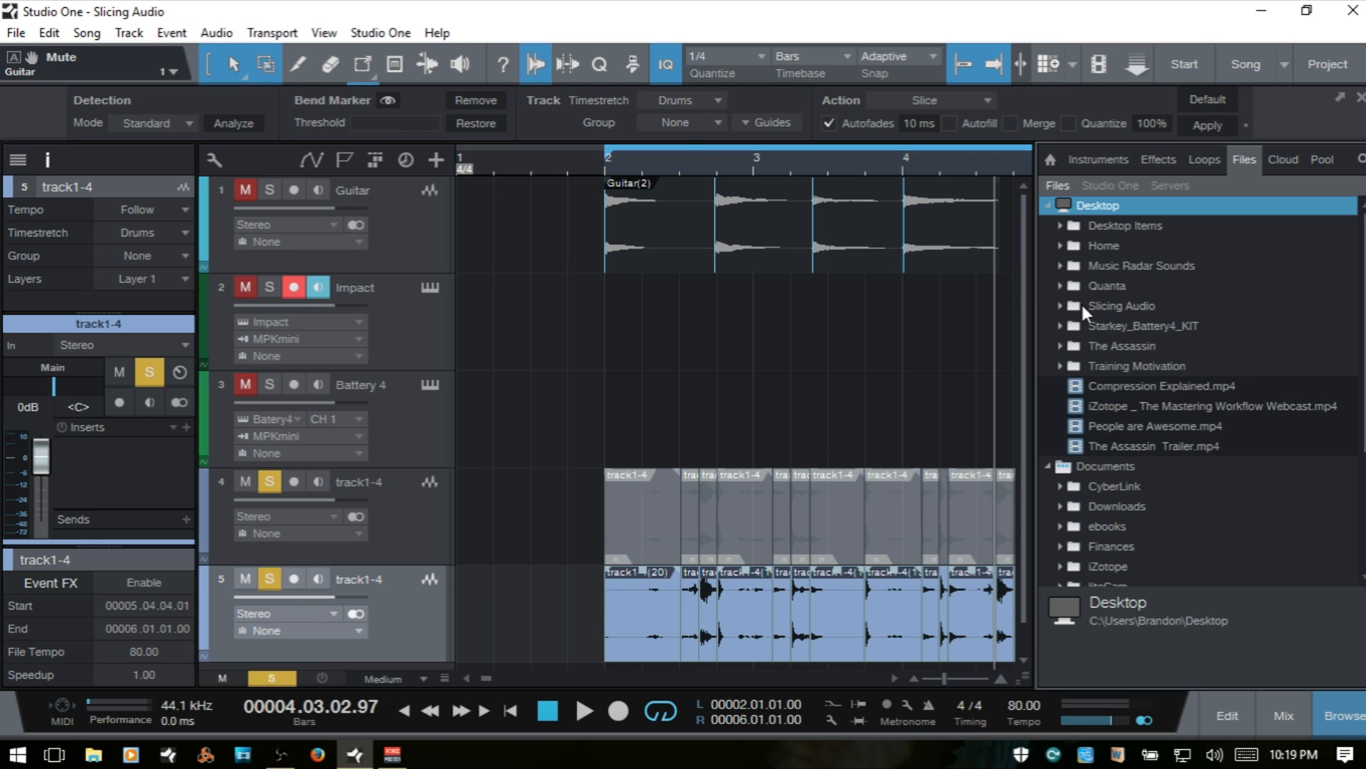
left_click(1060, 305)
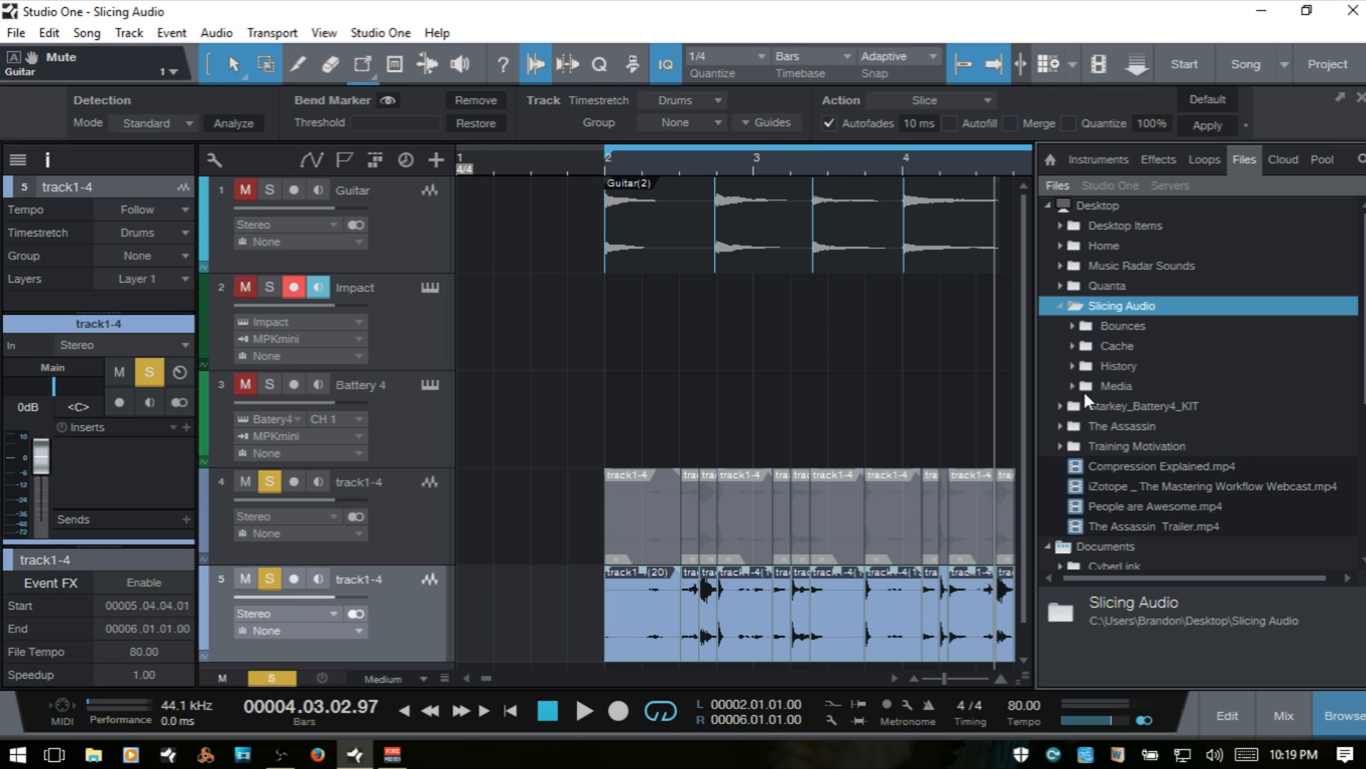
left_click(1073, 325)
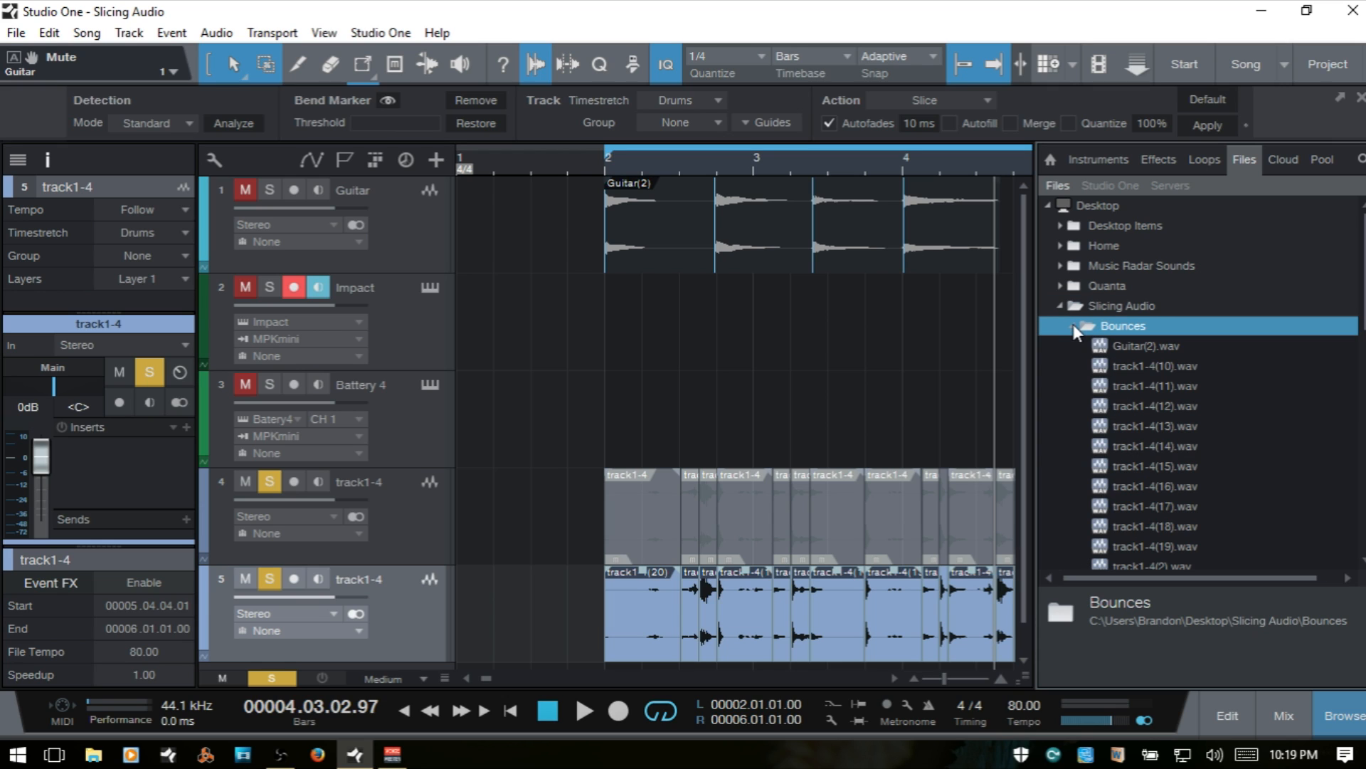
Step: Select the bounced files track1-4(10).wav through track1-4(18).wav in the Bounces folder
scroll(1253, 393, "down", 4)
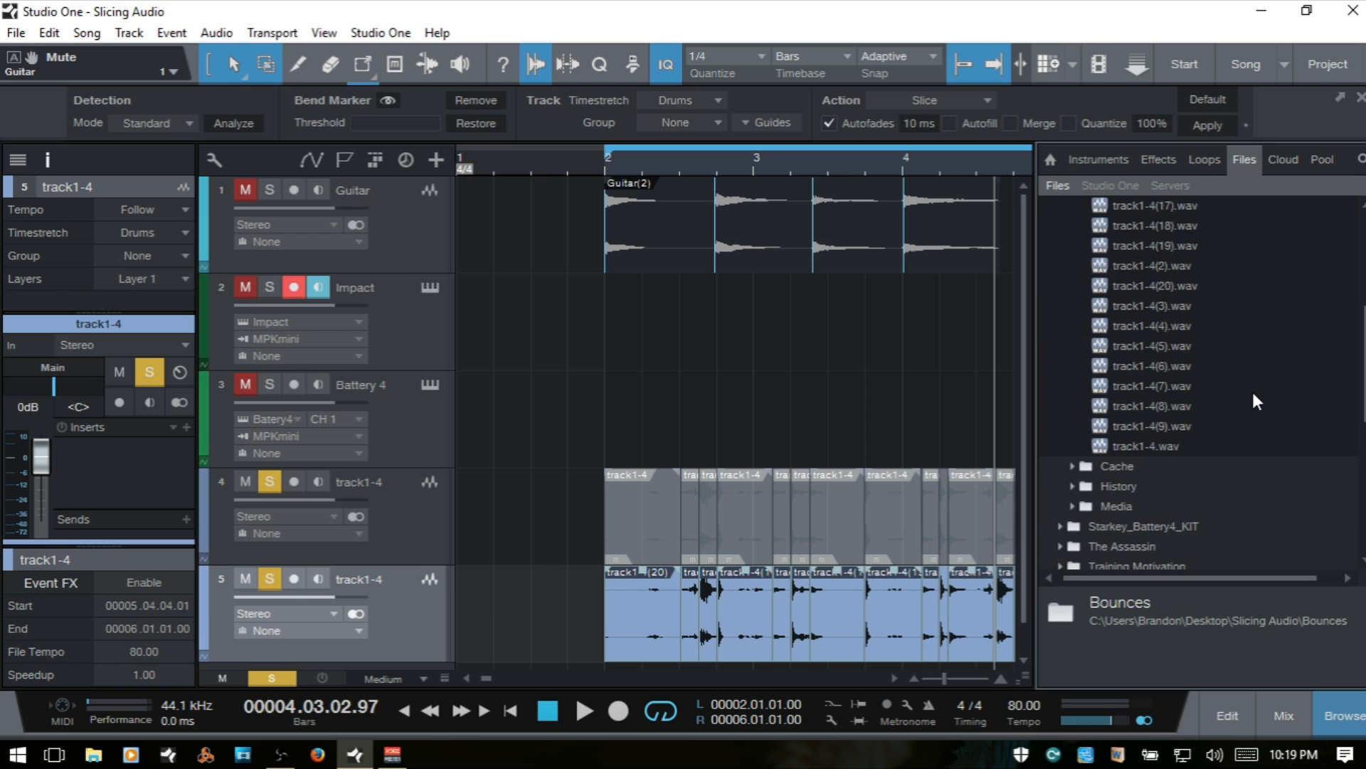
scroll(1252, 391, "up", 1)
scroll(1249, 388, "down", 1)
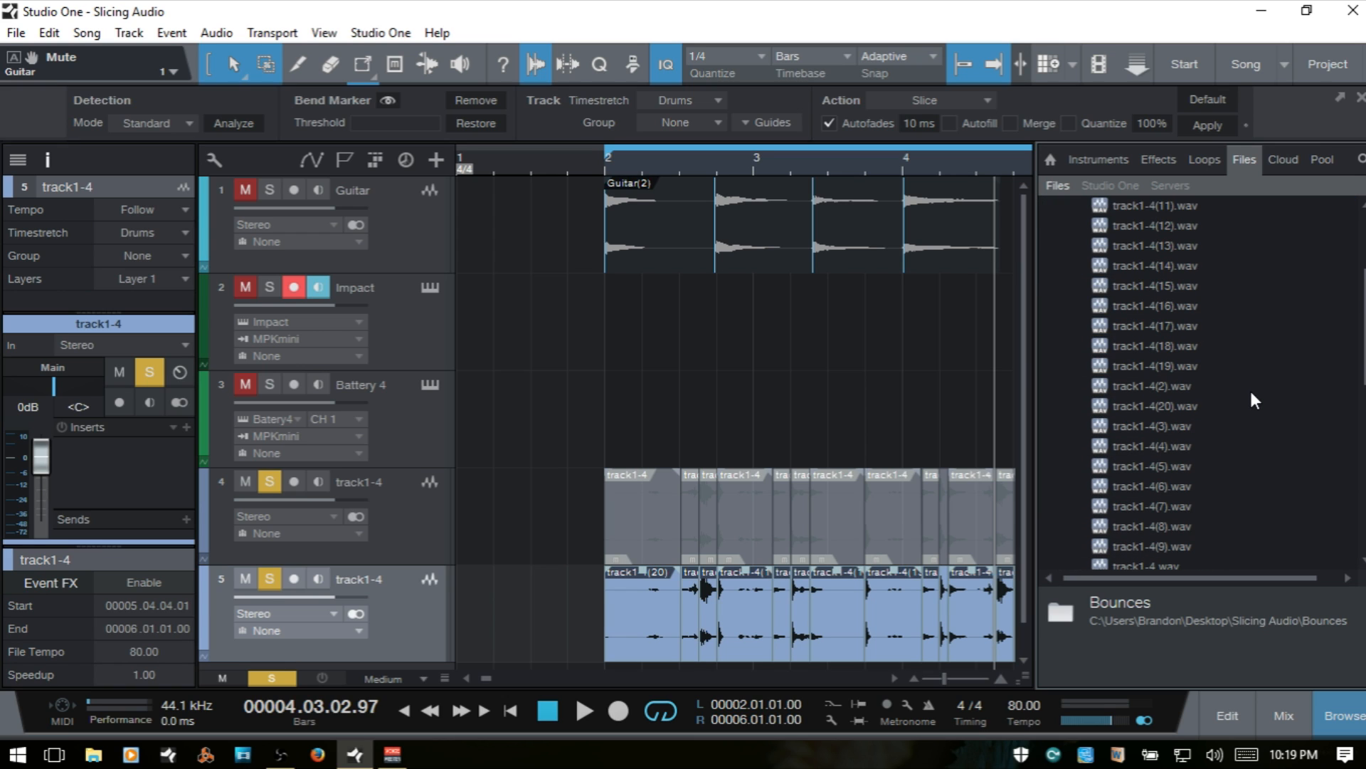
scroll(1181, 306, "up", 1)
left_click(1136, 246)
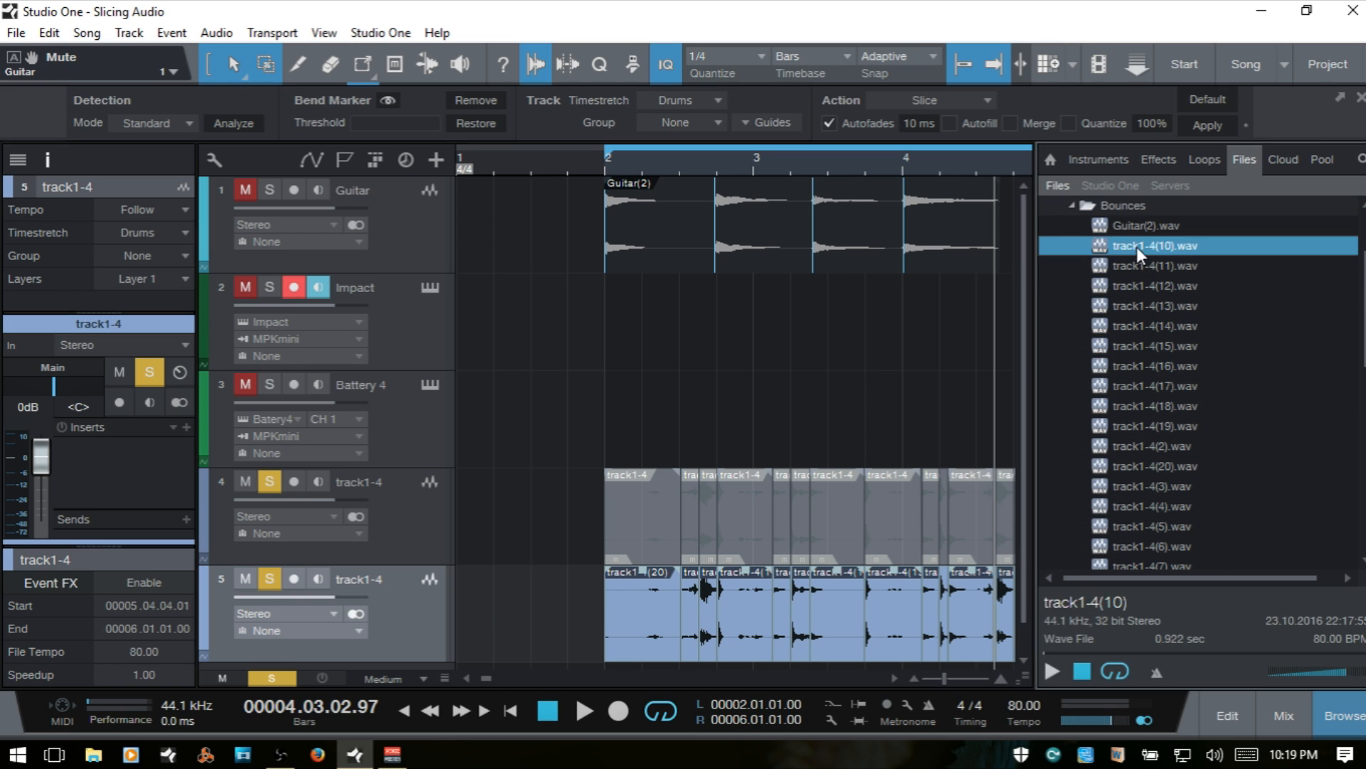
scroll(1209, 388, "down", 1)
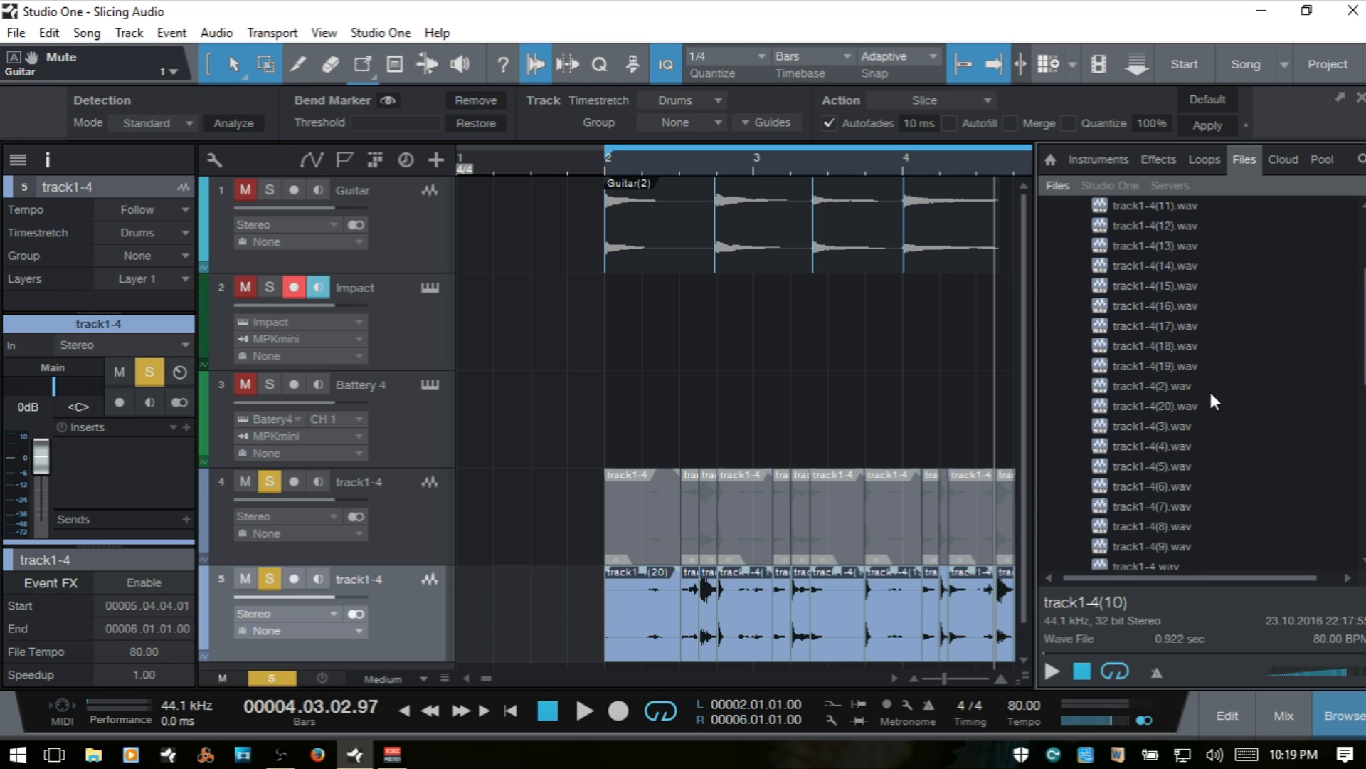
scroll(1202, 387, "up", 1)
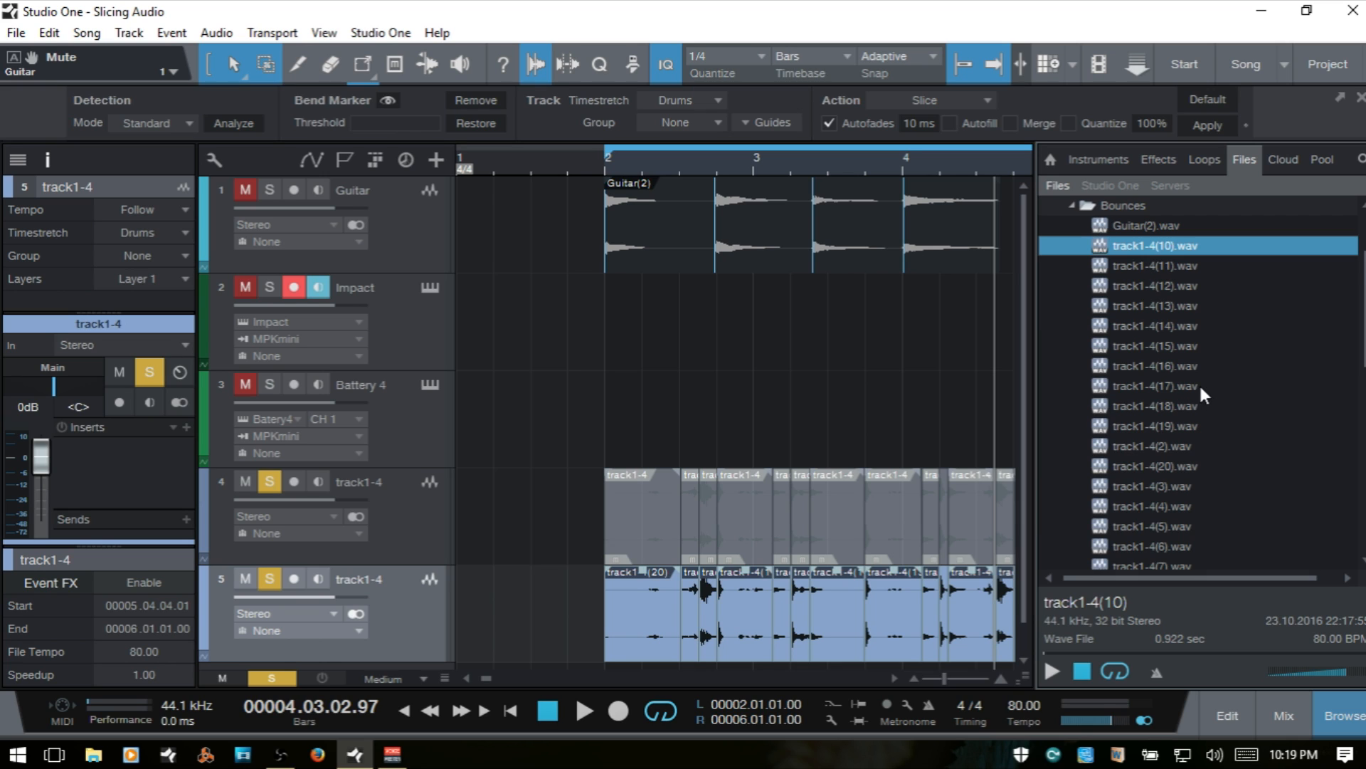
left_click(1140, 405, "shift")
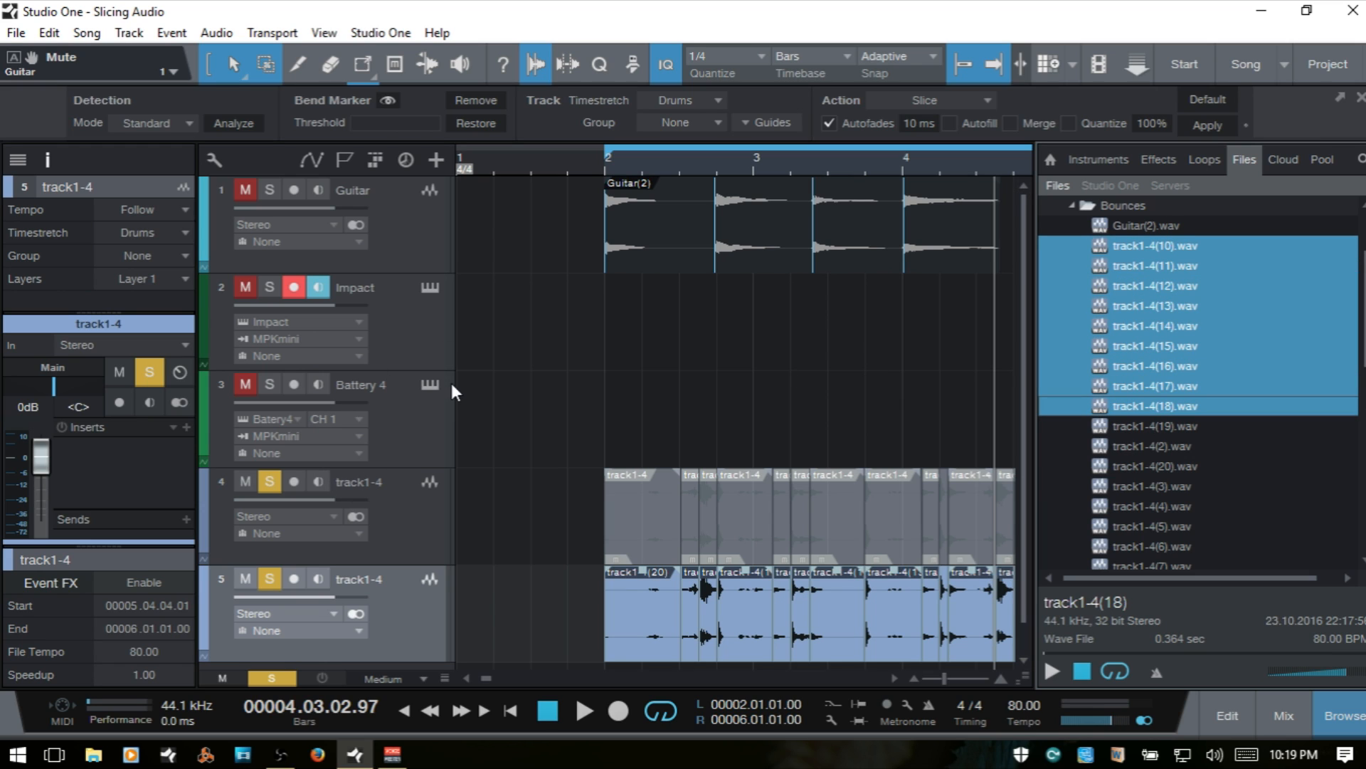
Step: Open the Battery 4 instrument and load the selected bounced slices into its cells, starting at cell A1
left_click(429, 387)
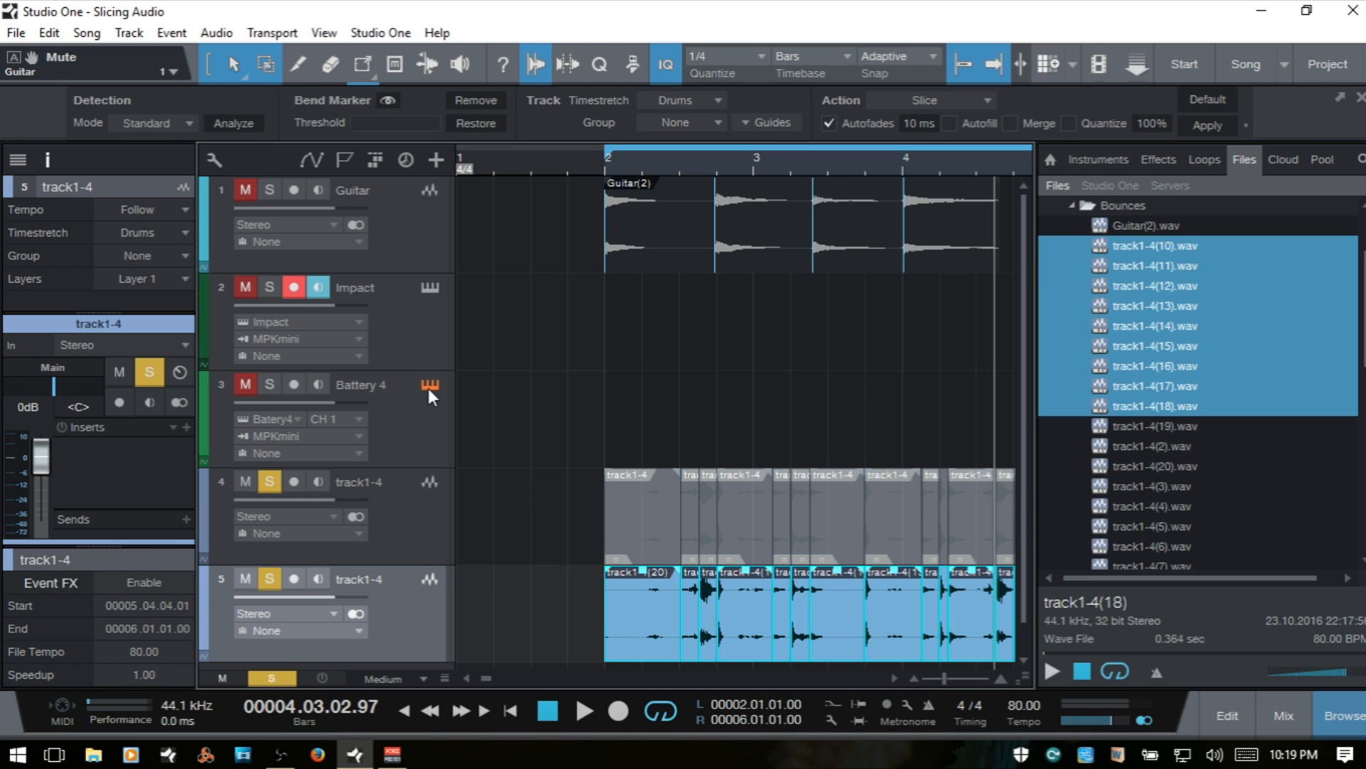
left_click(429, 388)
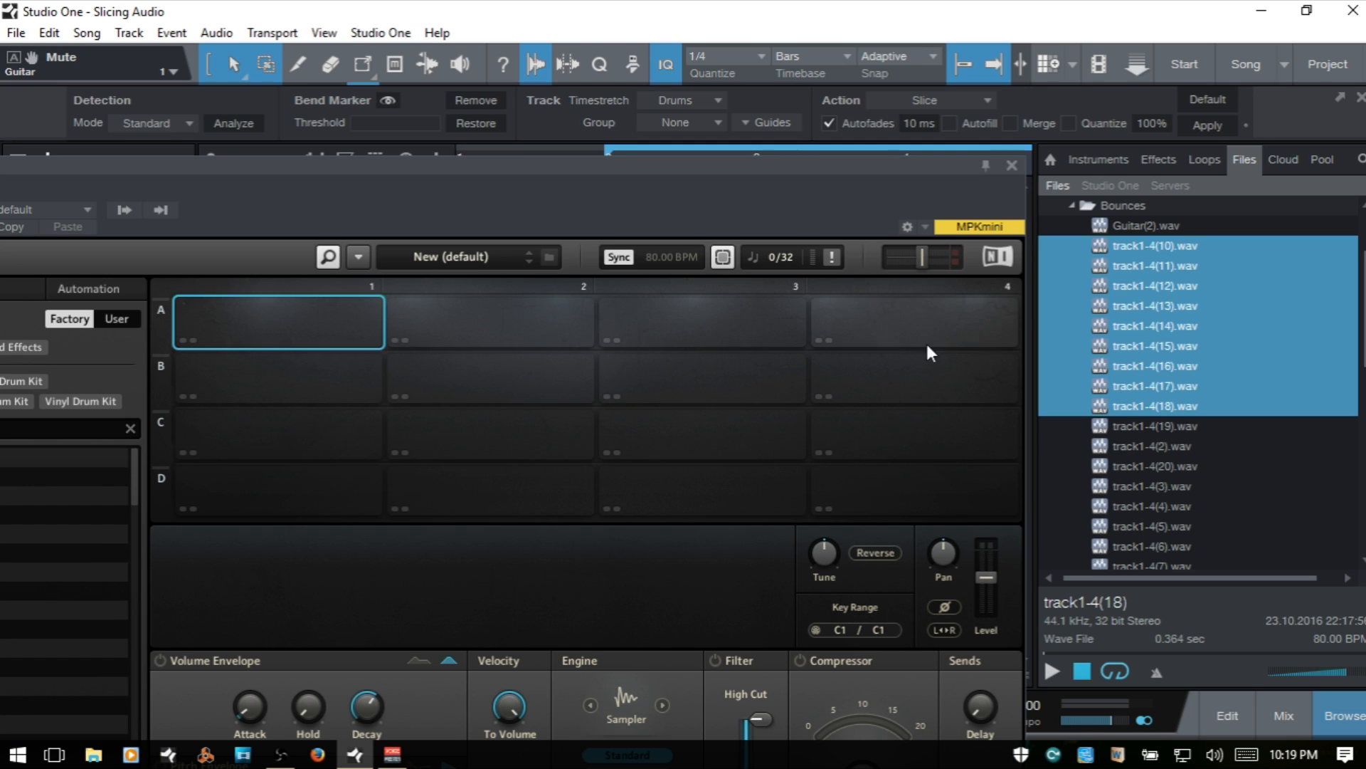
left_click_drag(1137, 245, 268, 338)
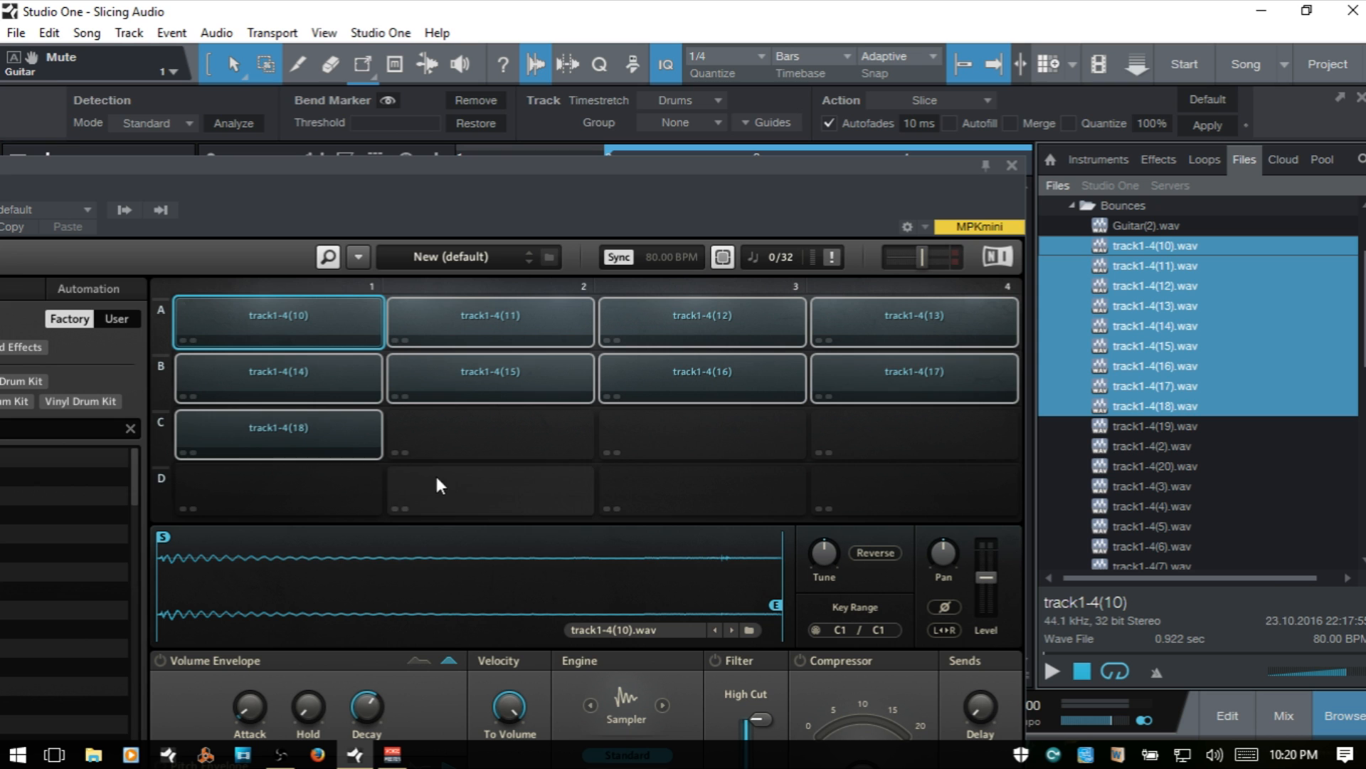
Step: Select cell A1 alone, bring the whole Battery 4 window into view to check the loaded slices, and close it
left_click(284, 316)
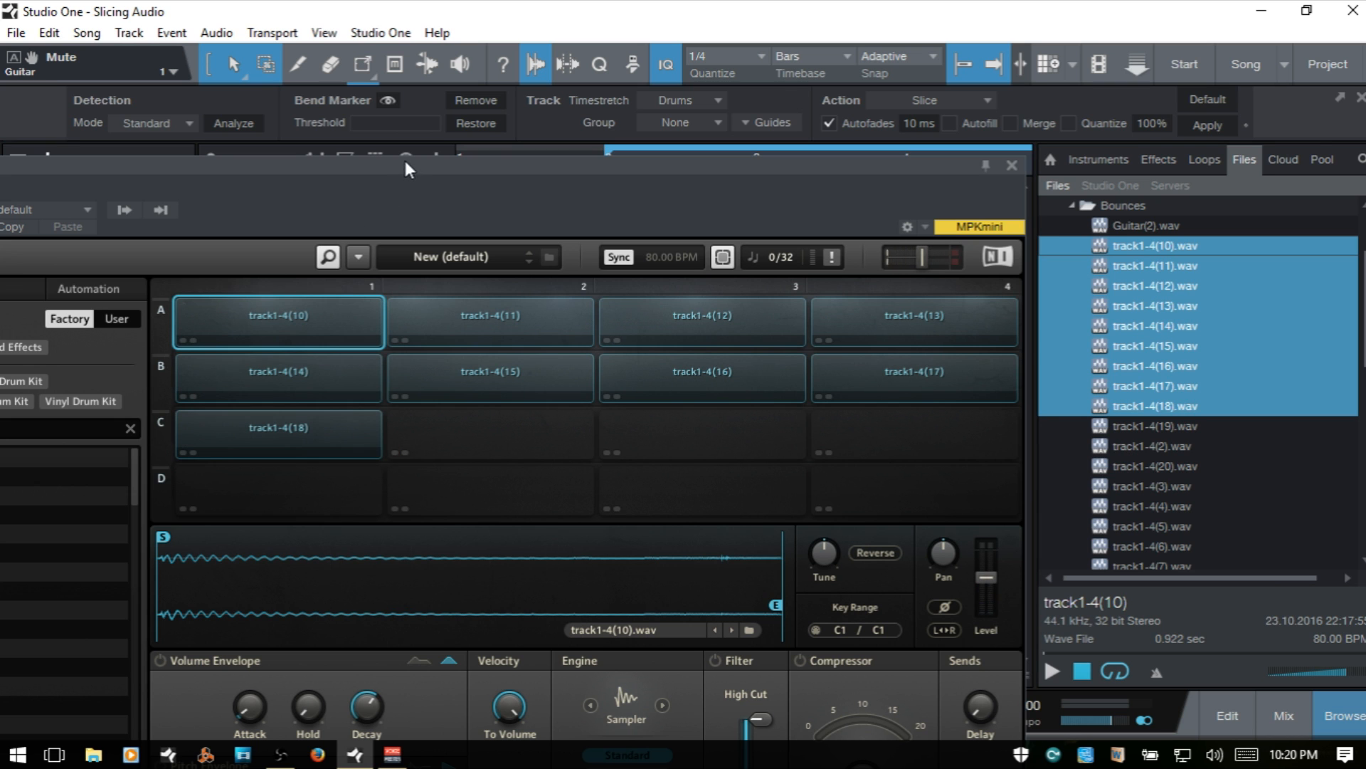
left_click_drag(403, 162, 611, 24)
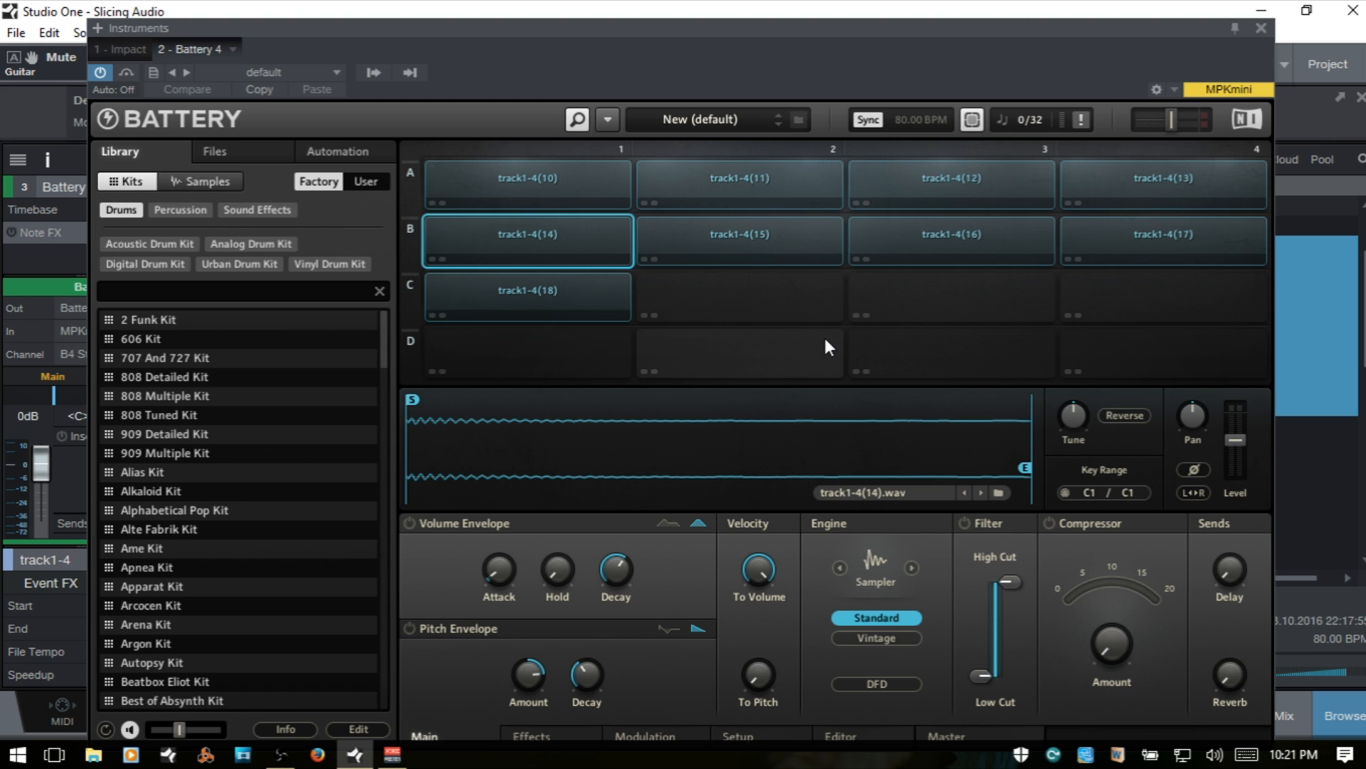
left_click(1258, 27)
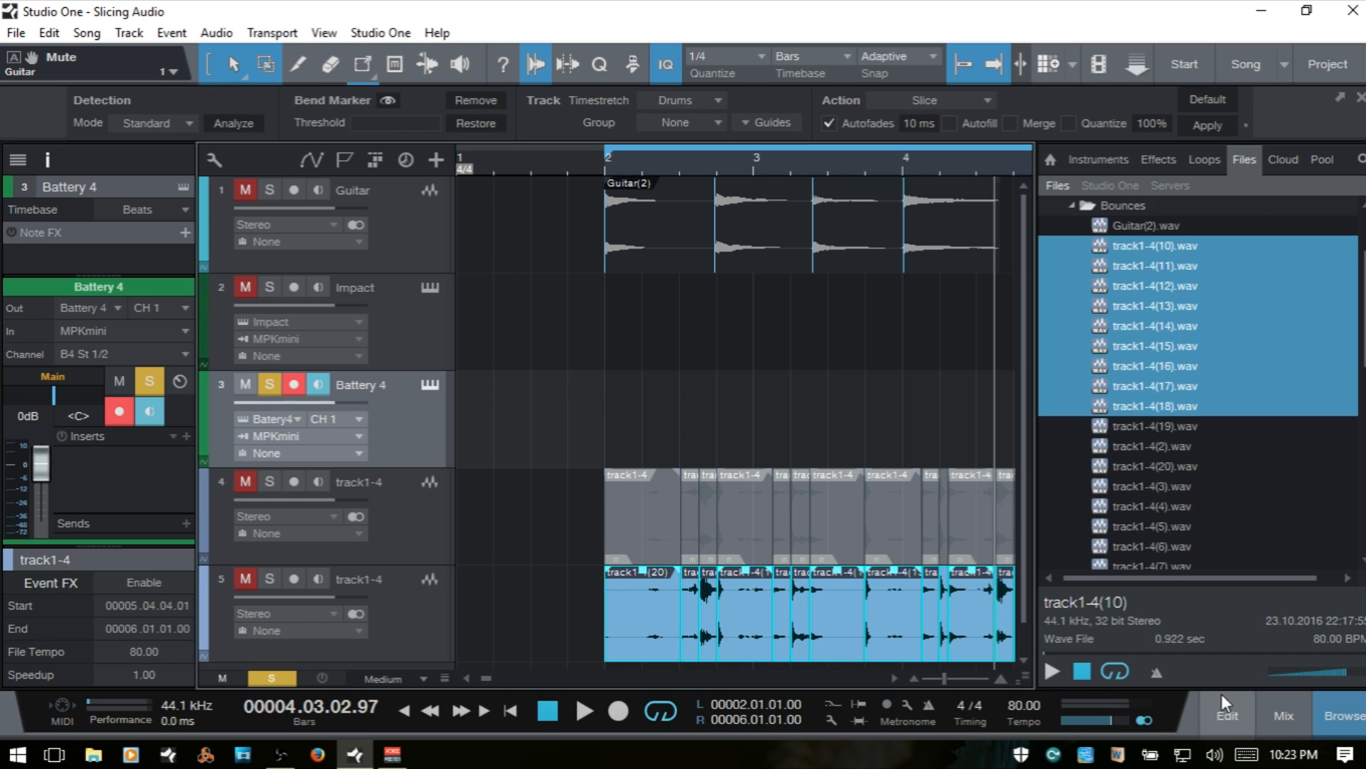
Step: Hide the browser and locate the first bounced slice on track 5, track1-4(20), in the audio pool
left_click(1351, 717)
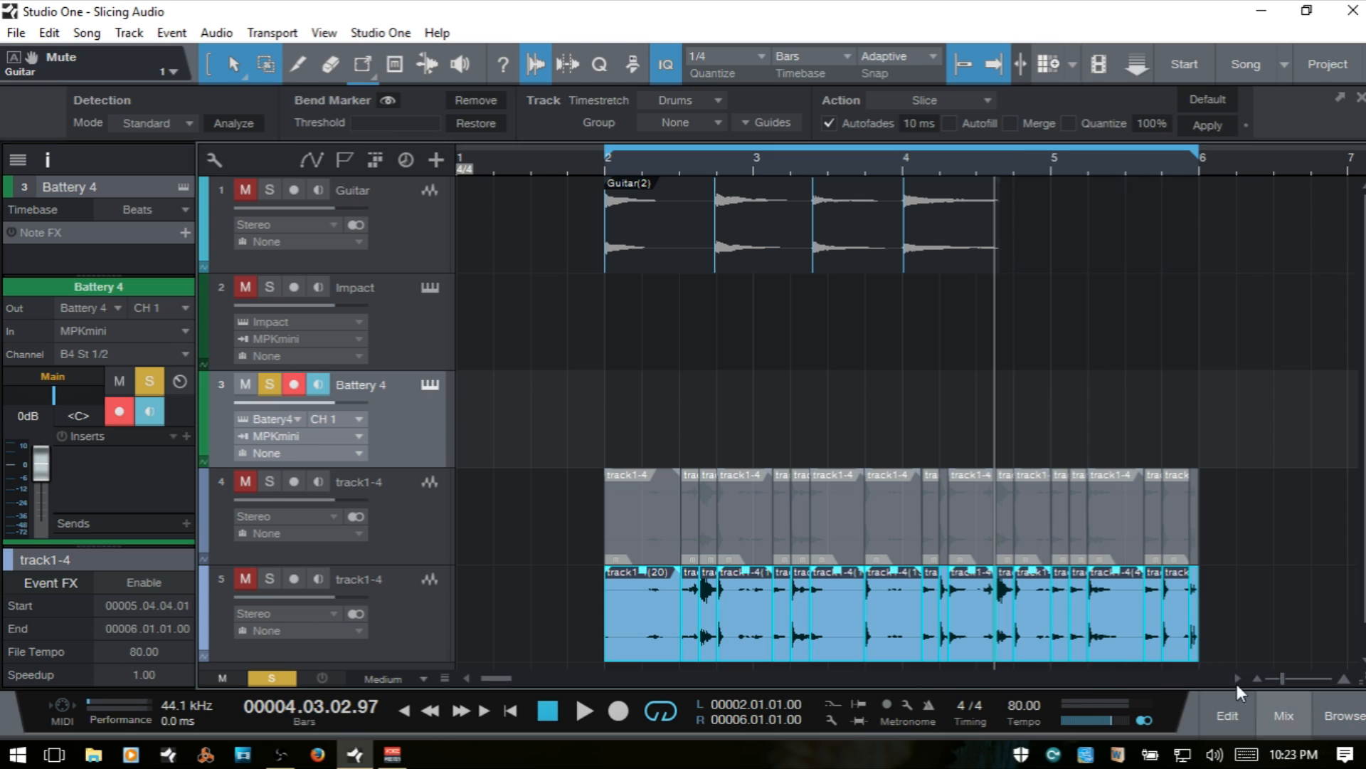
left_click(639, 621)
right_click(639, 622)
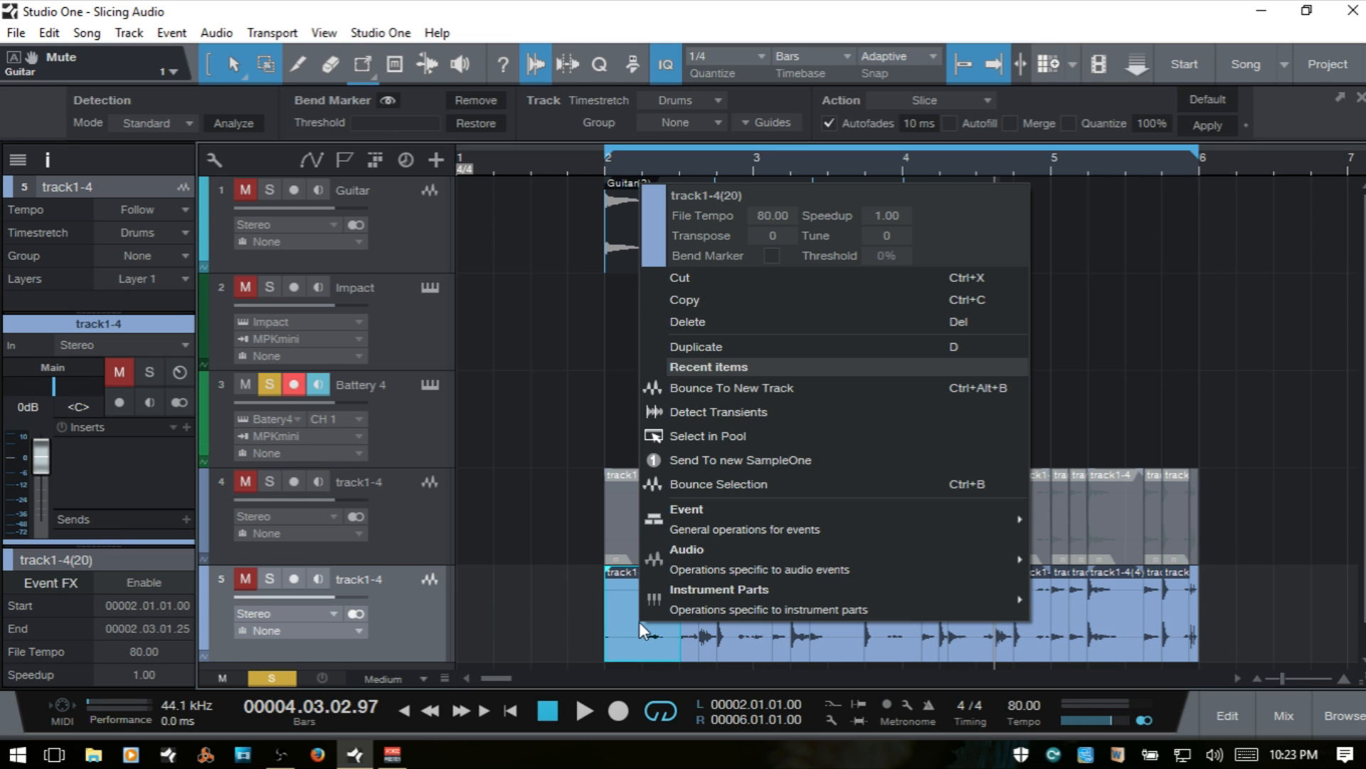
left_click(731, 440)
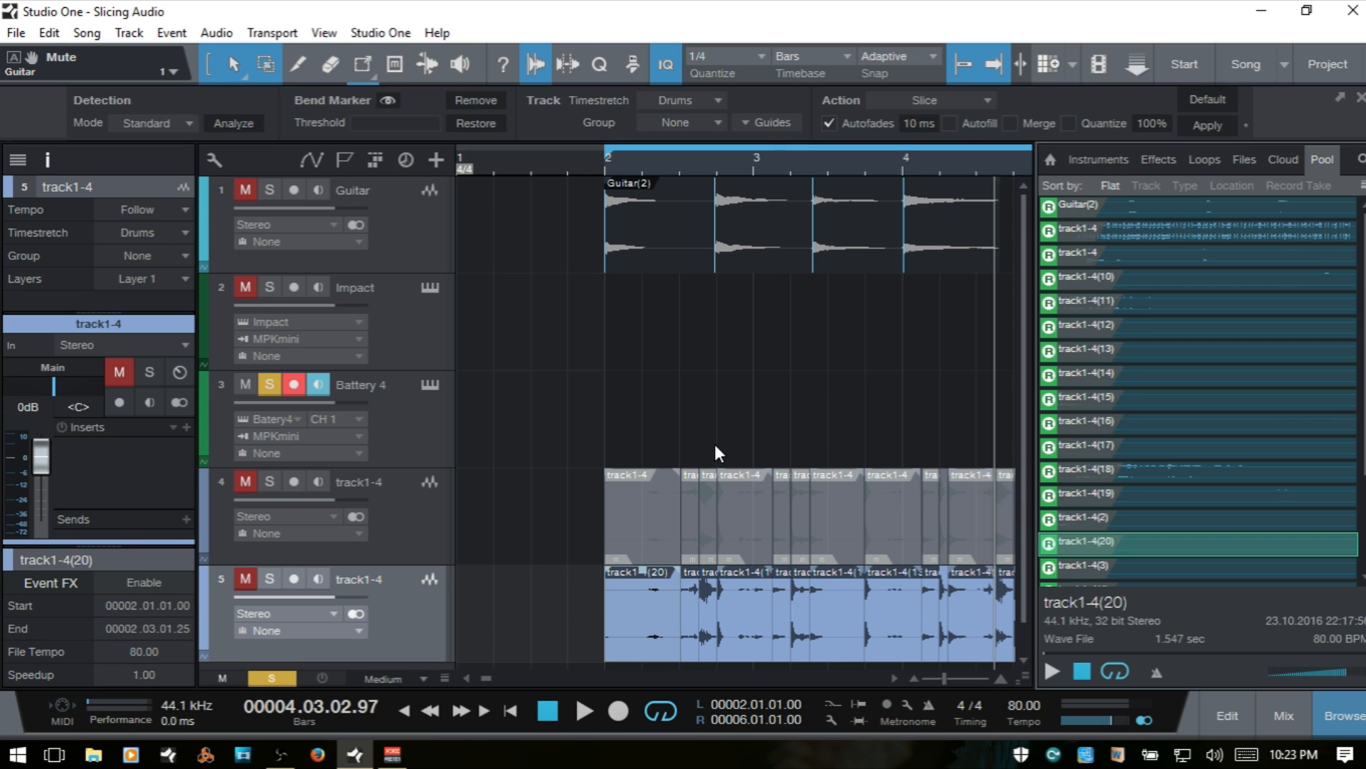
Step: Show the pool file track1-4(20) in File Explorer, look over the Bounces folder, and close the window
right_click(1176, 541)
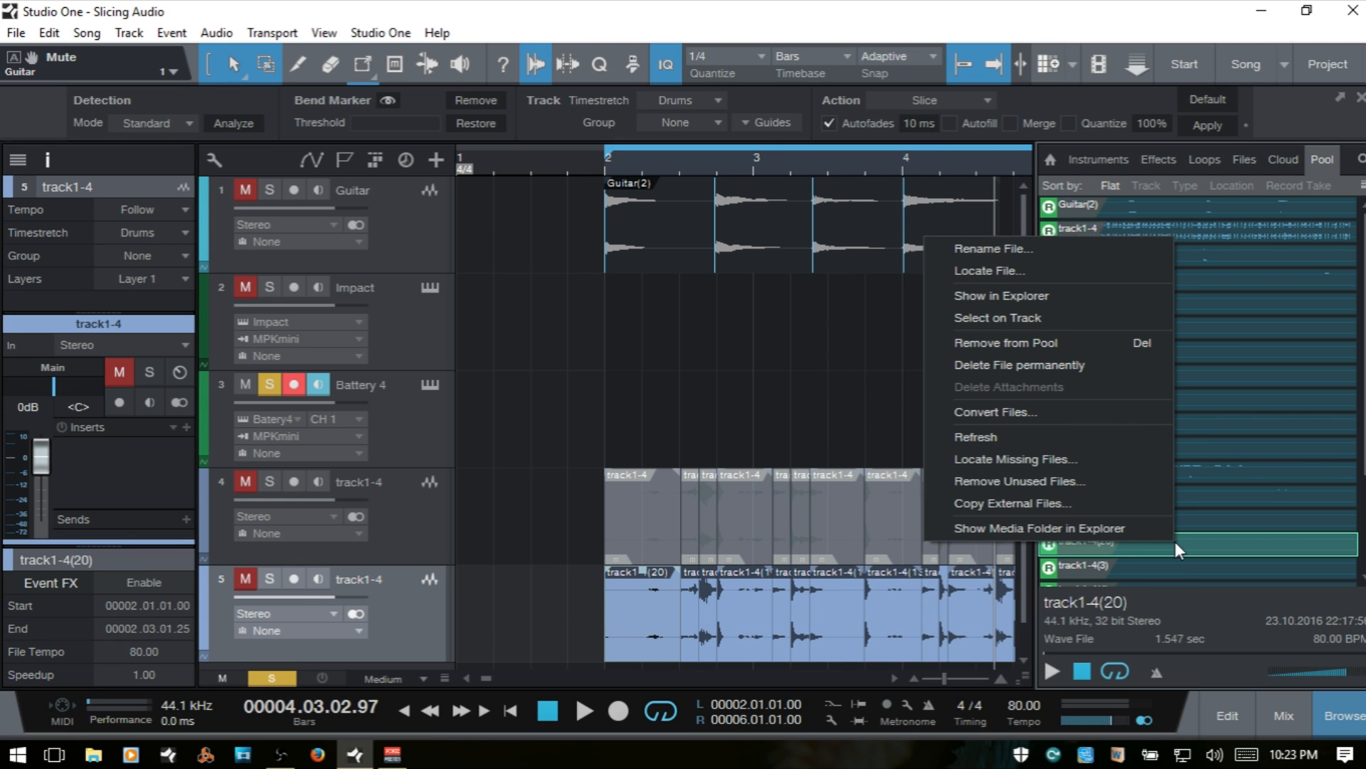
left_click(997, 294)
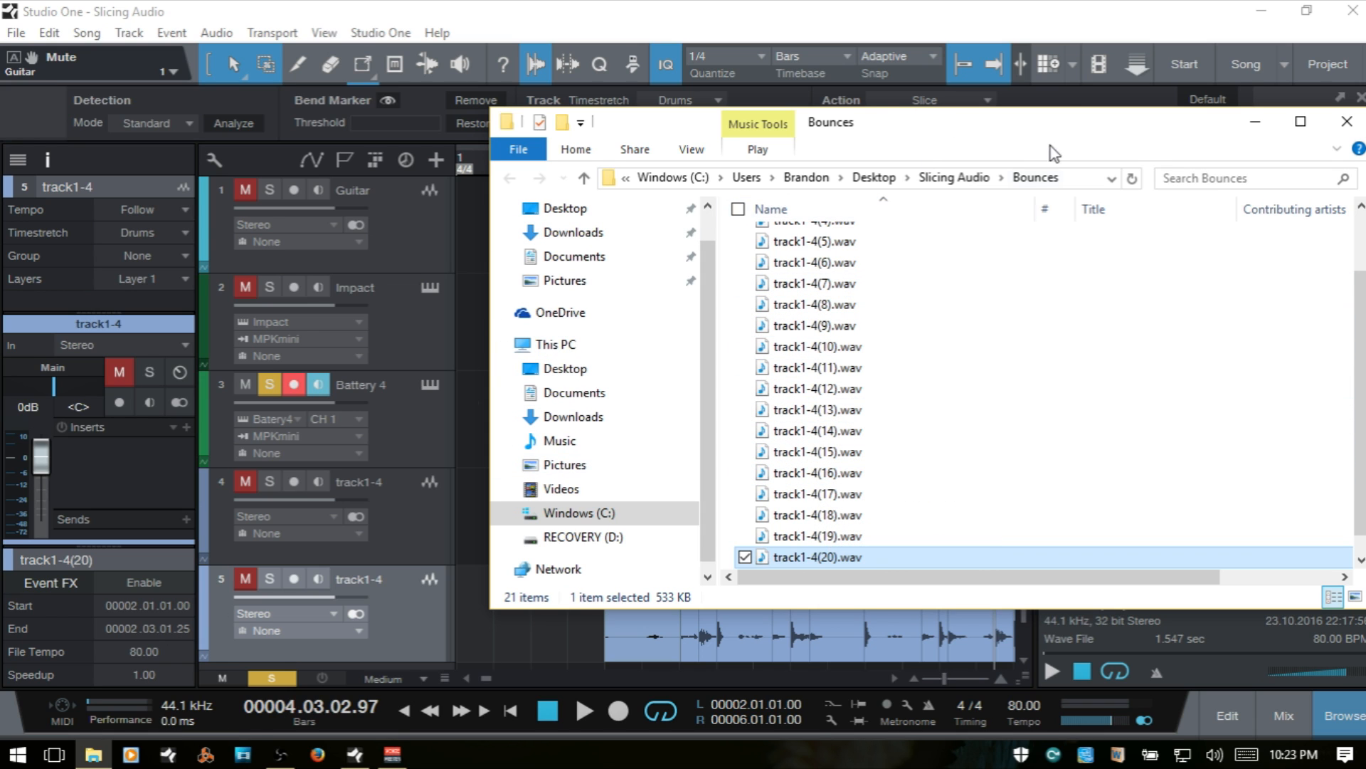
left_click_drag(1076, 132, 992, 139)
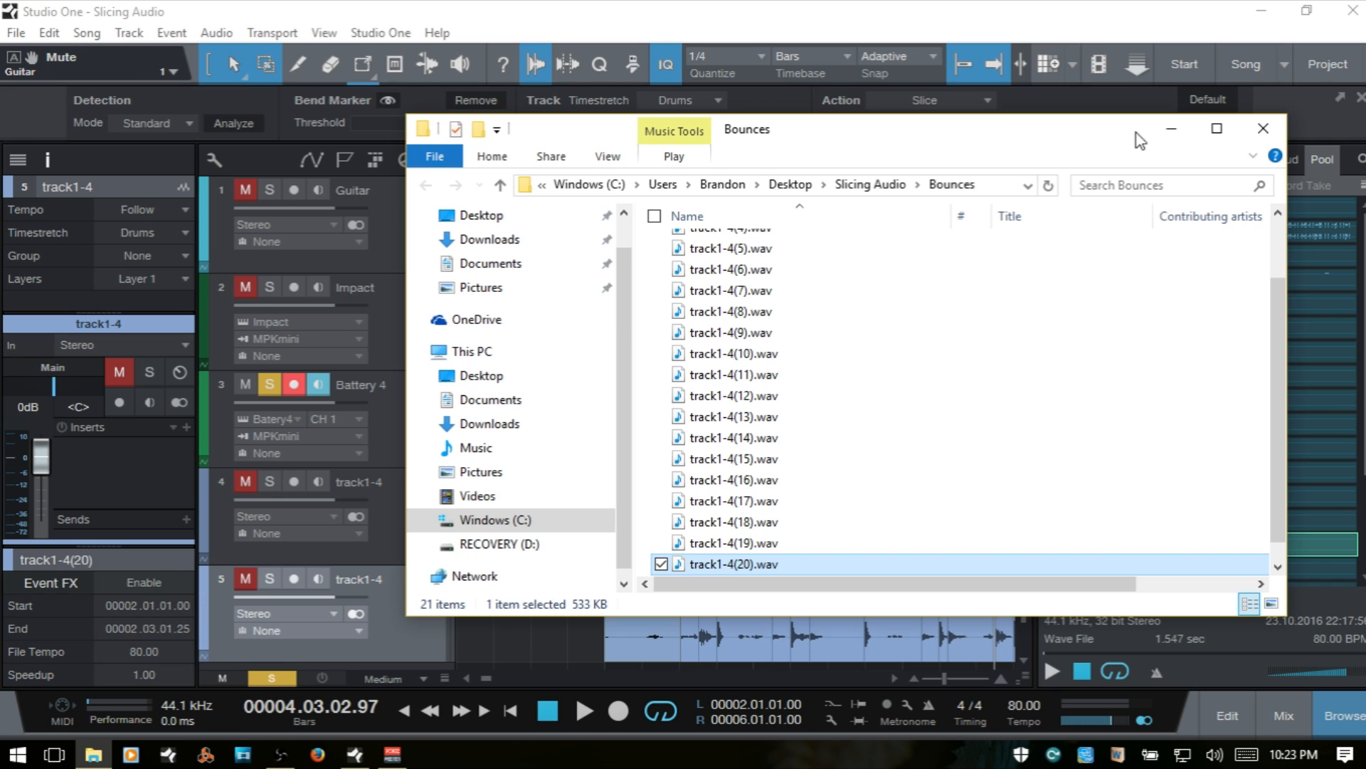
left_click(1262, 123)
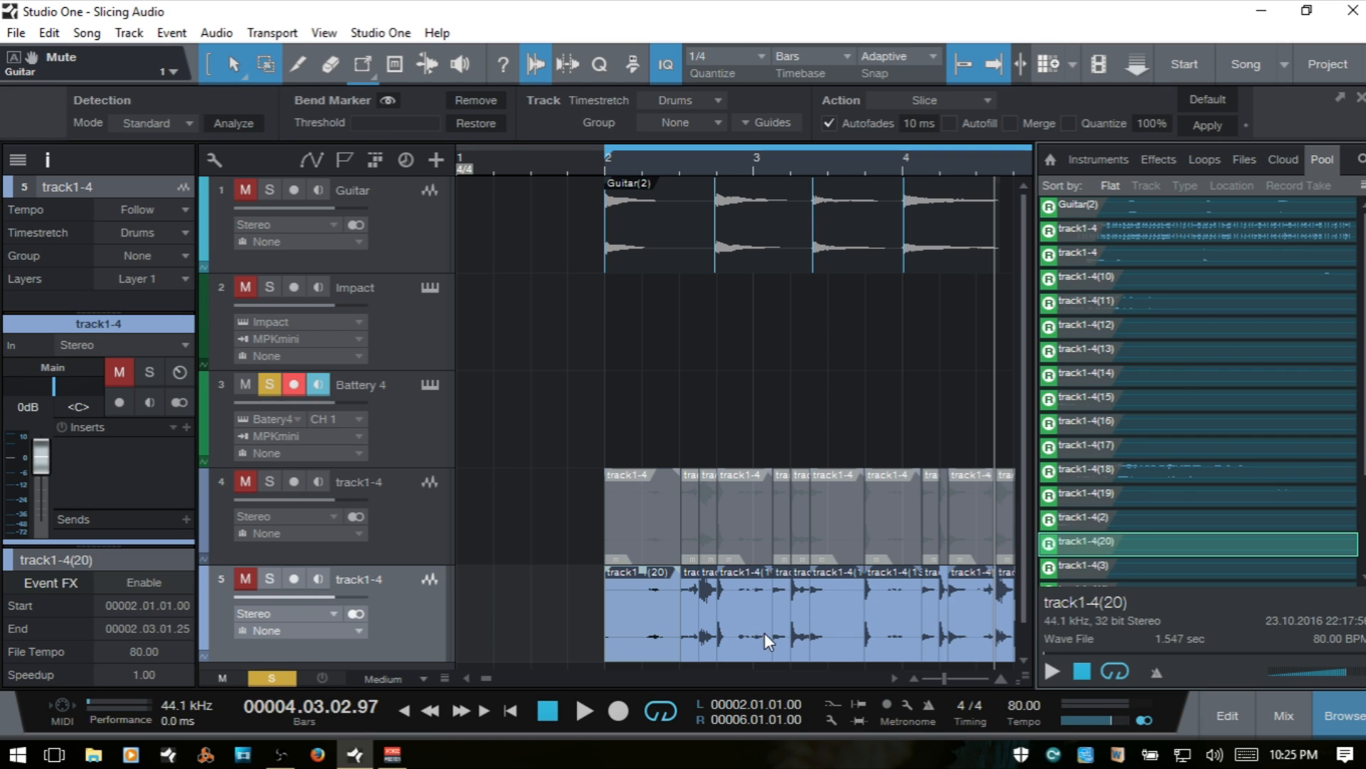
Step: Select the bounced track1-4 track and view its tempo mode options, including Timestretch, without choosing another one
left_click(395, 613)
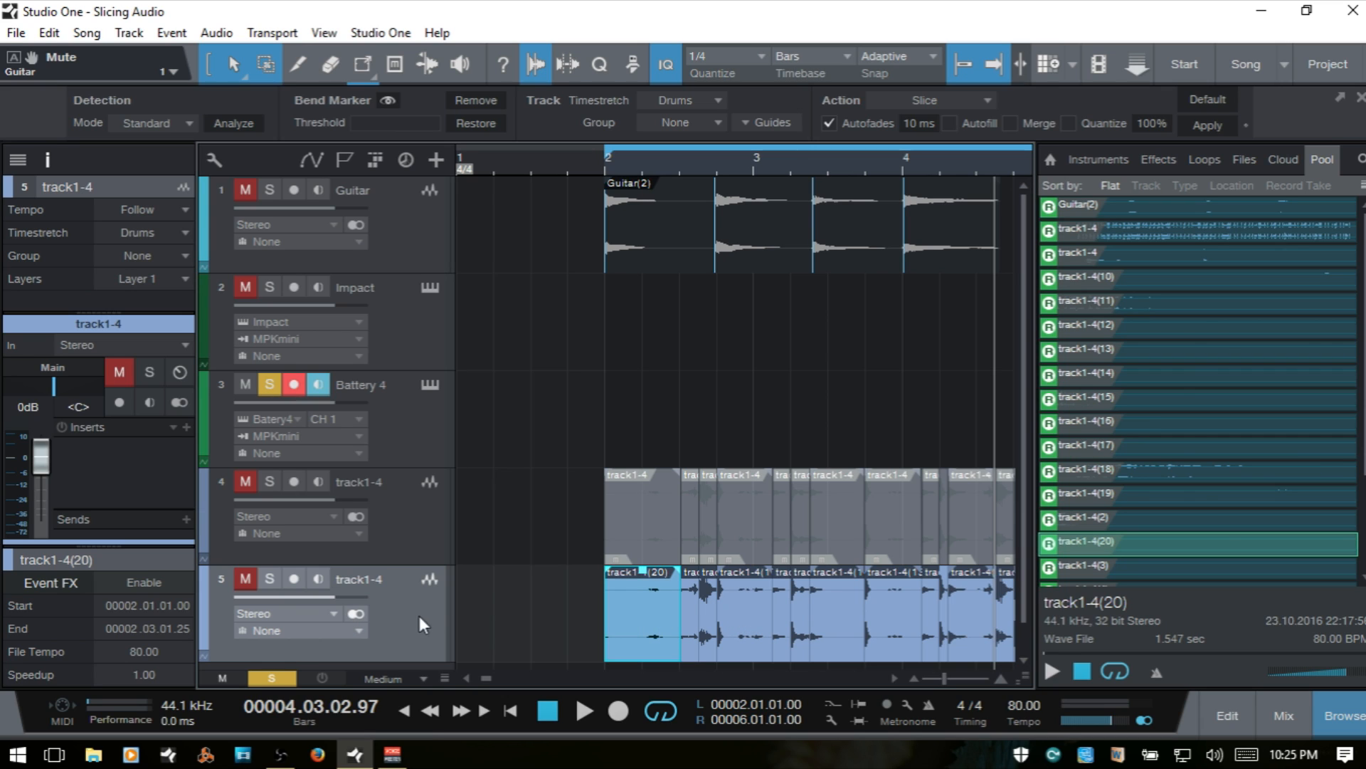
left_click(149, 208)
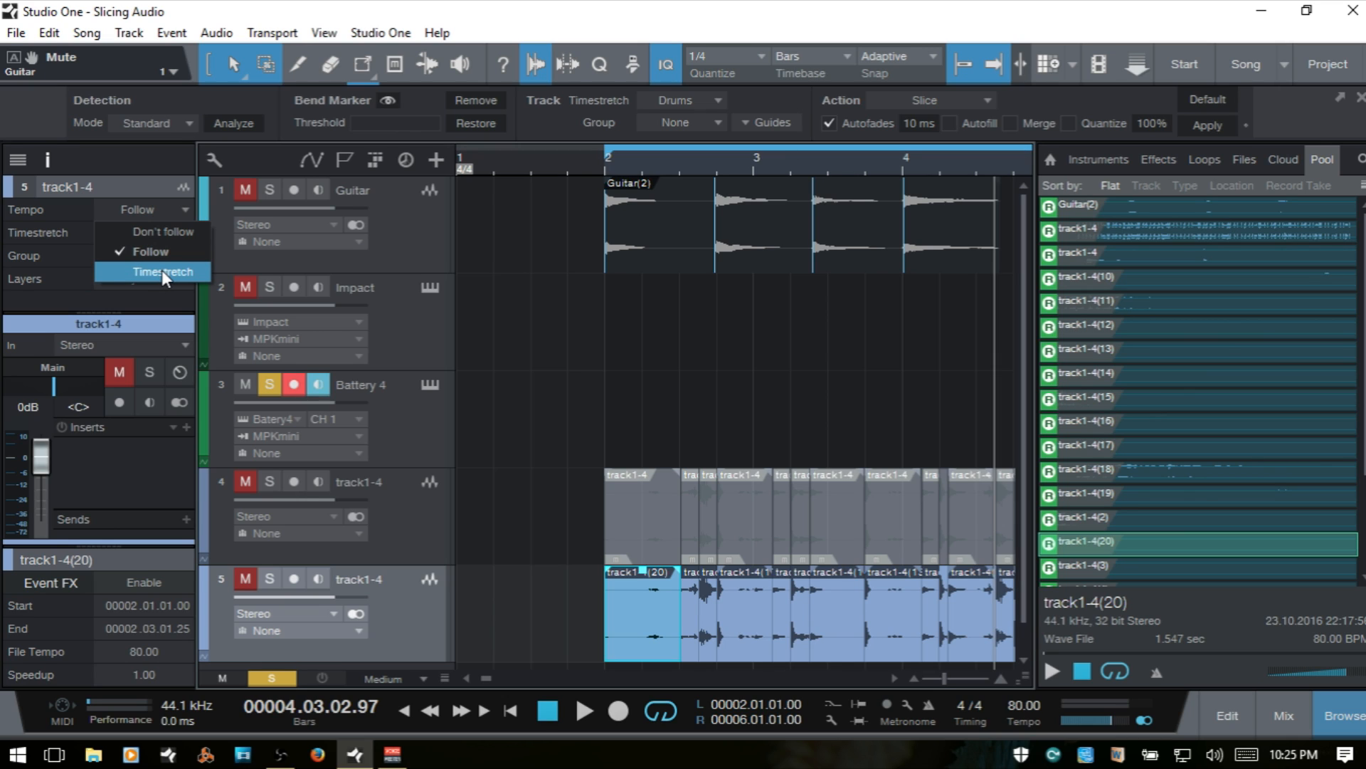
left_click(71, 207)
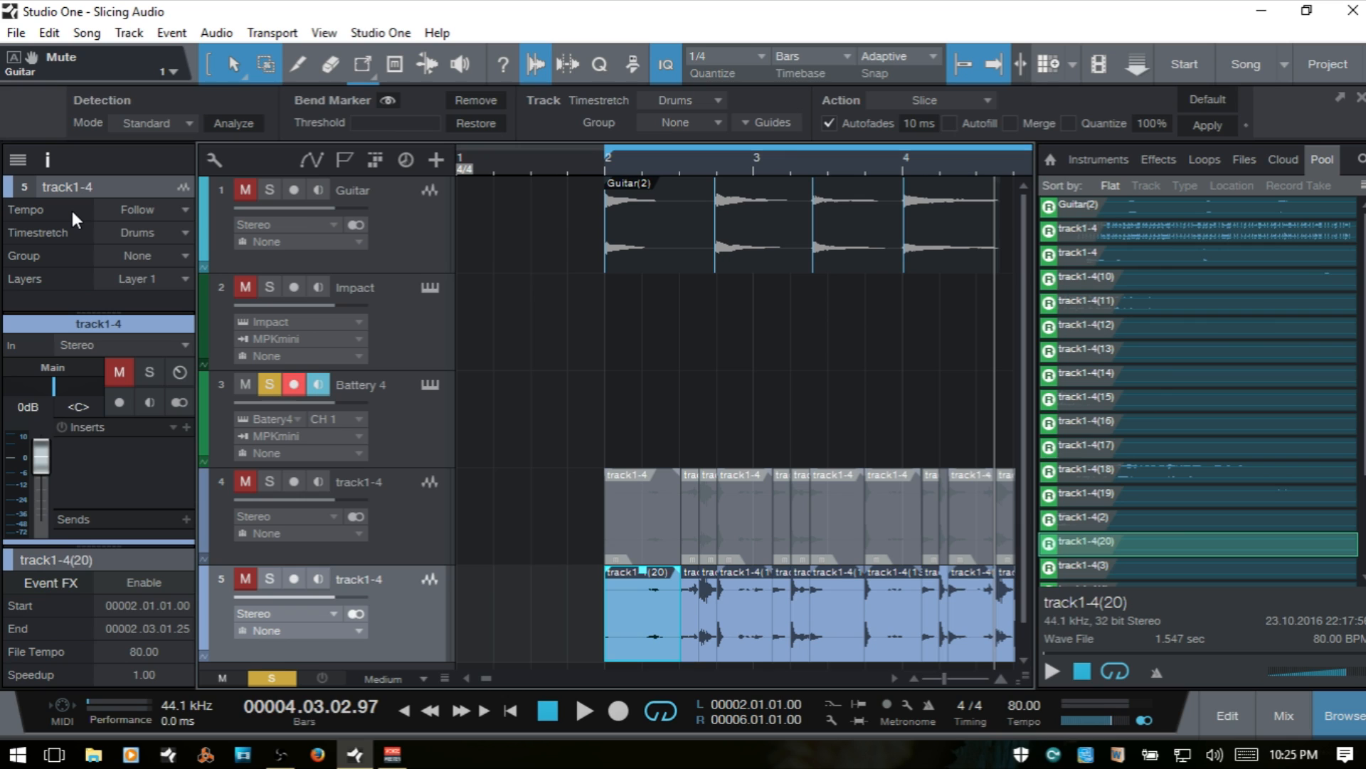